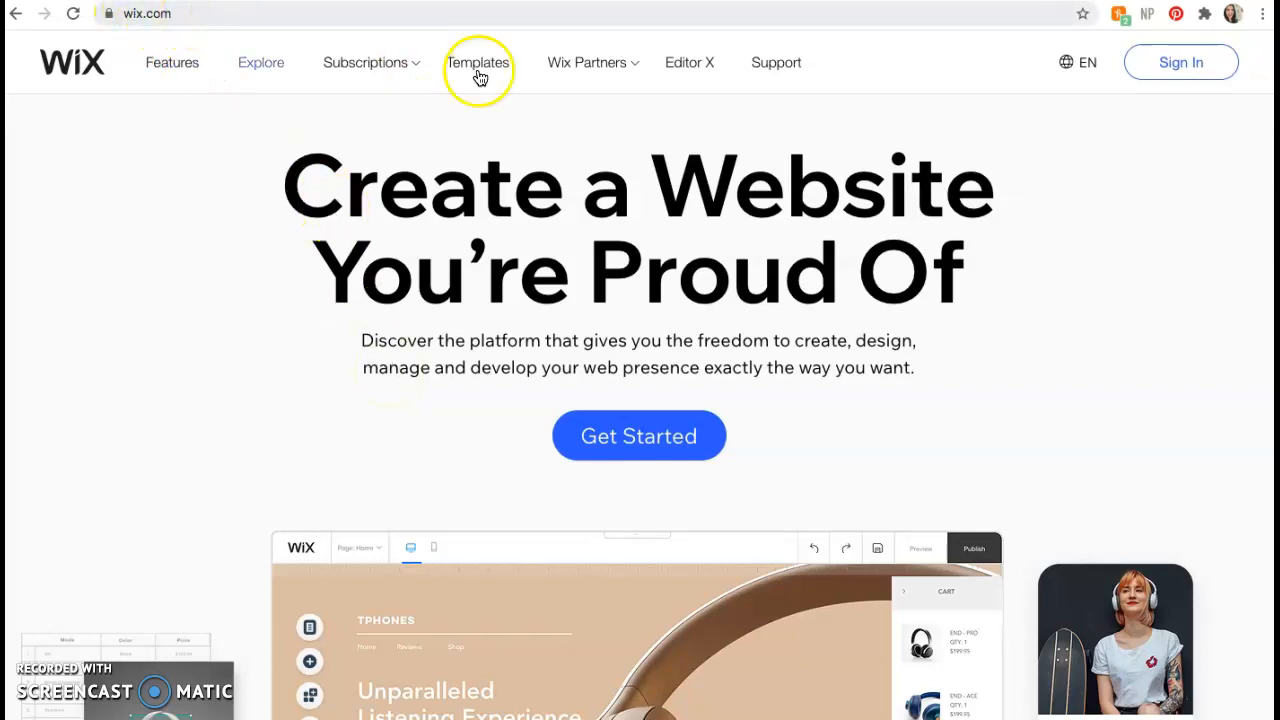
Step: Sign in to the Wix account with the saved e-mail and password
click(1172, 72)
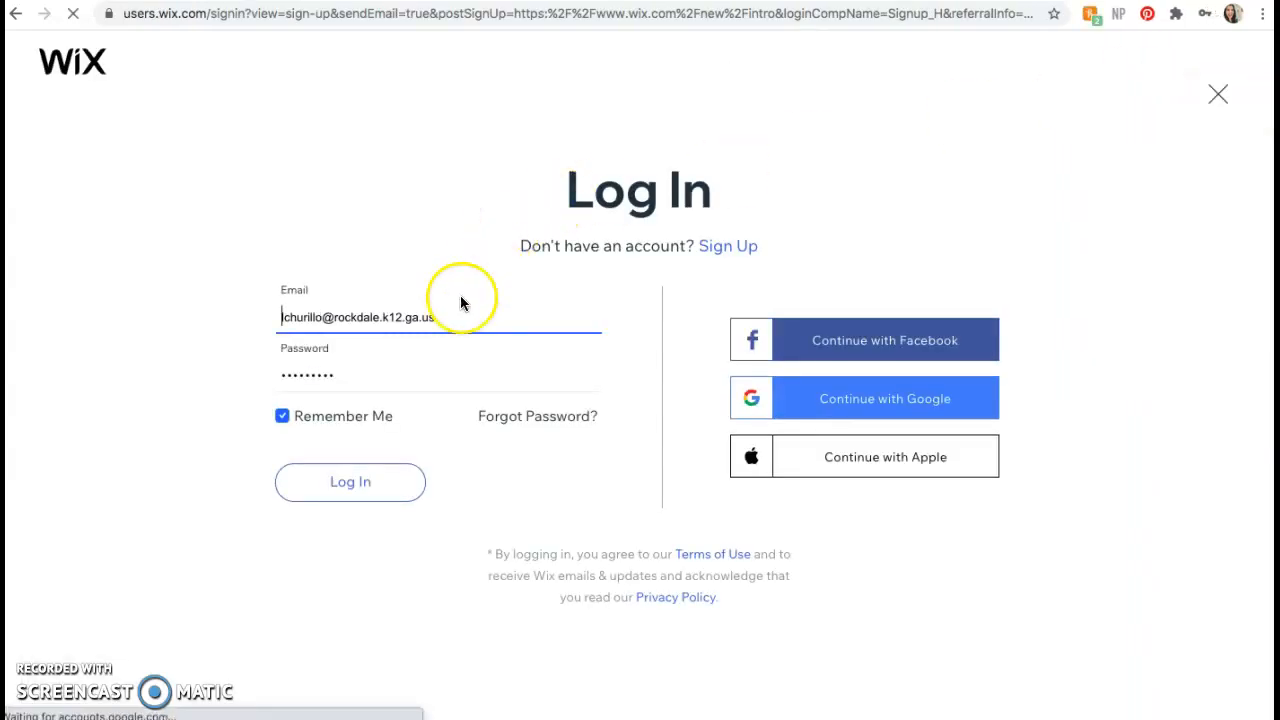
click(362, 484)
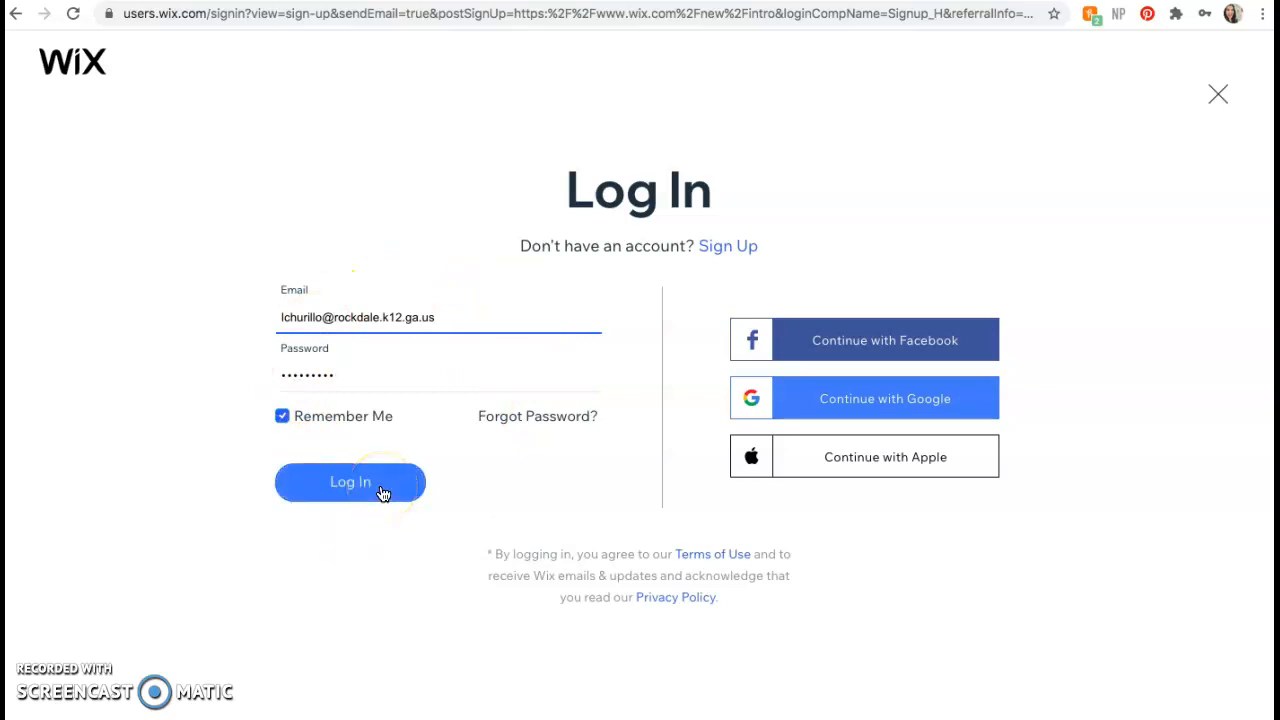
click(383, 493)
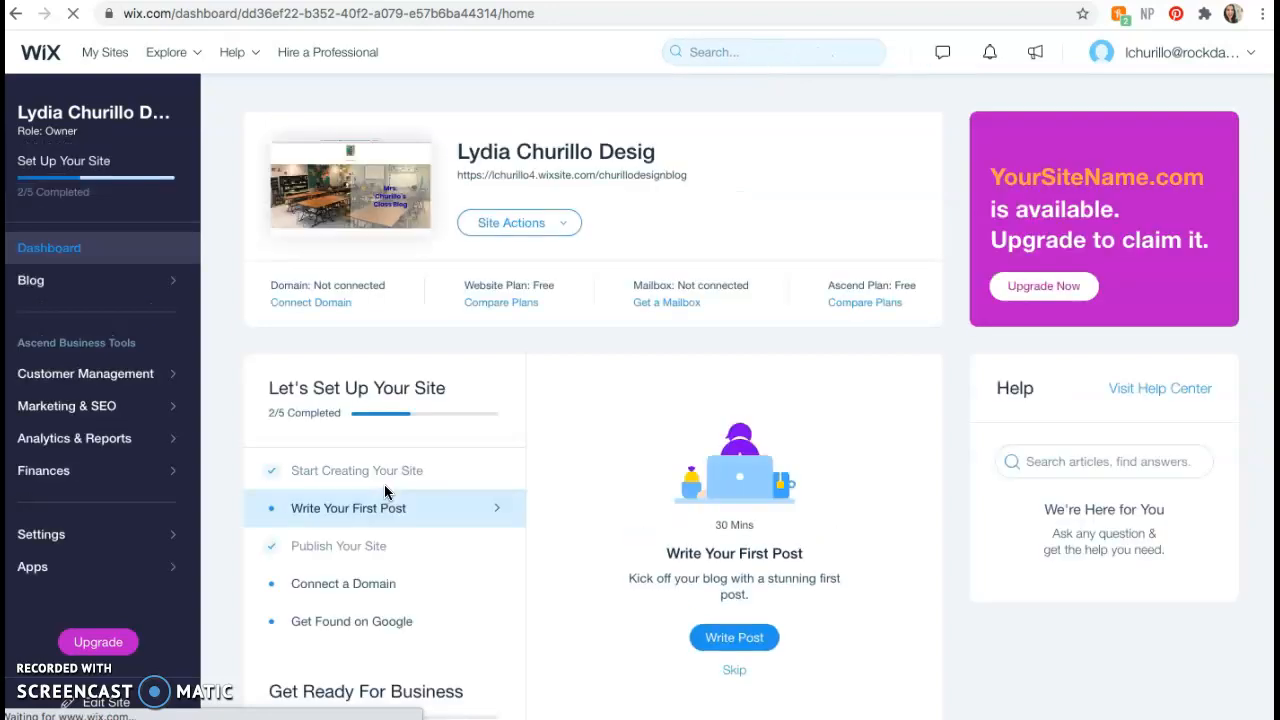
Step: Open the class blog site for editing from its dashboard
scroll(583, 466, down, 2)
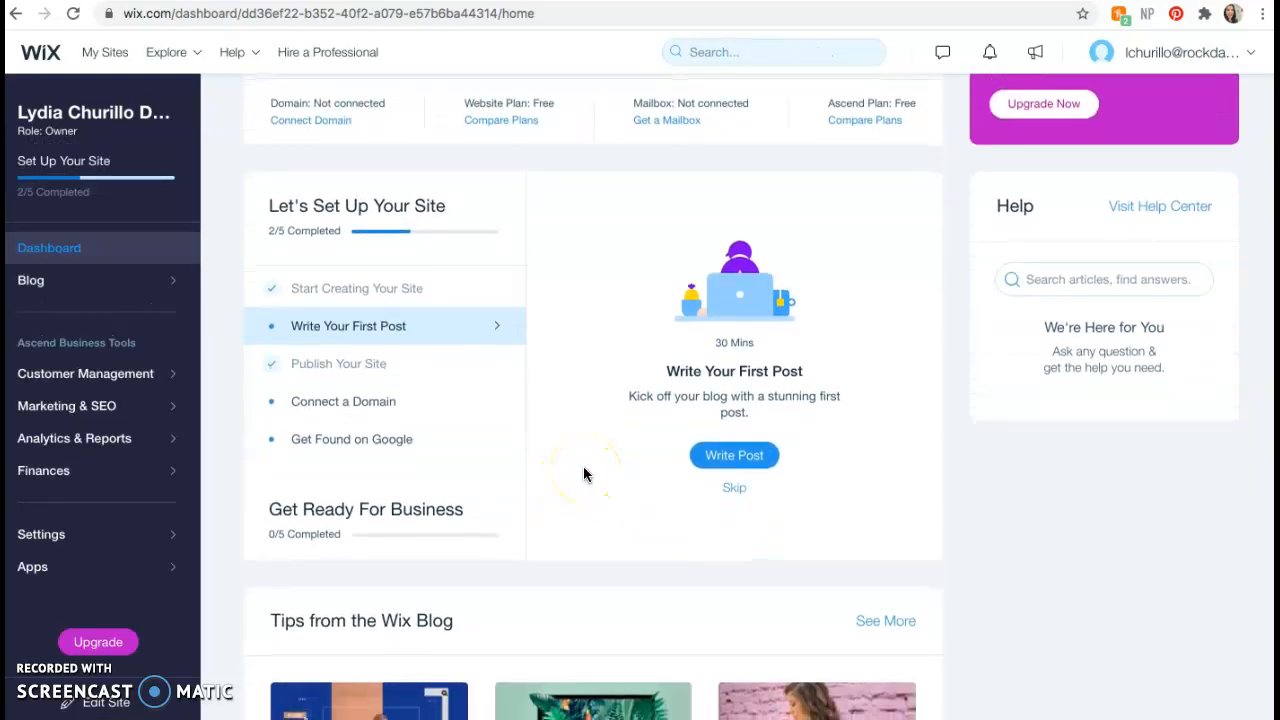
scroll(584, 474, up, 3)
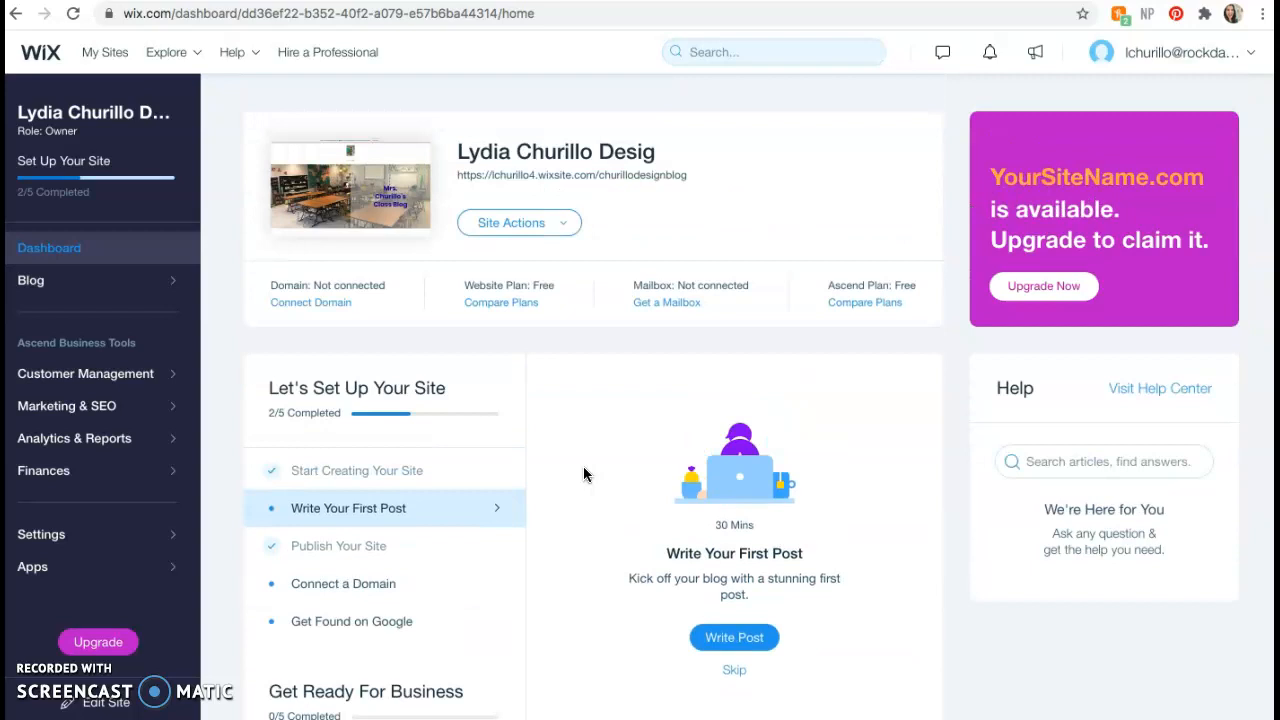
click(522, 224)
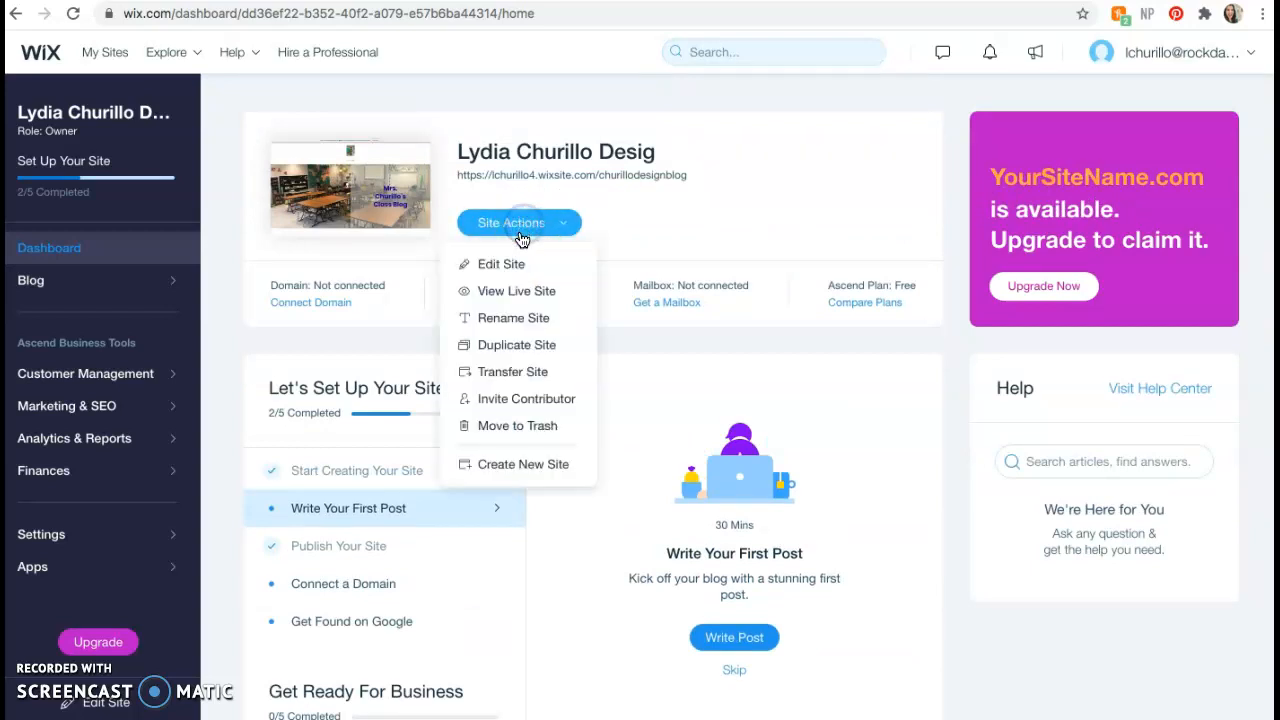
click(501, 265)
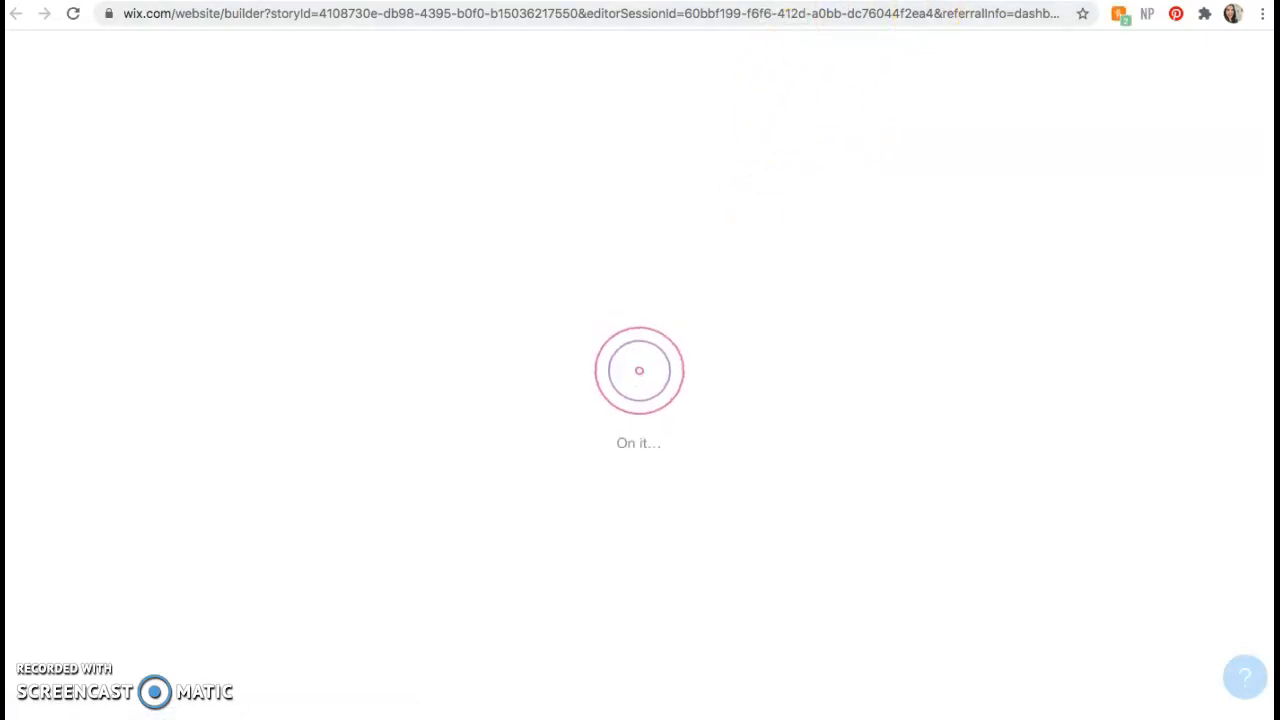
mouse_move(979, 35)
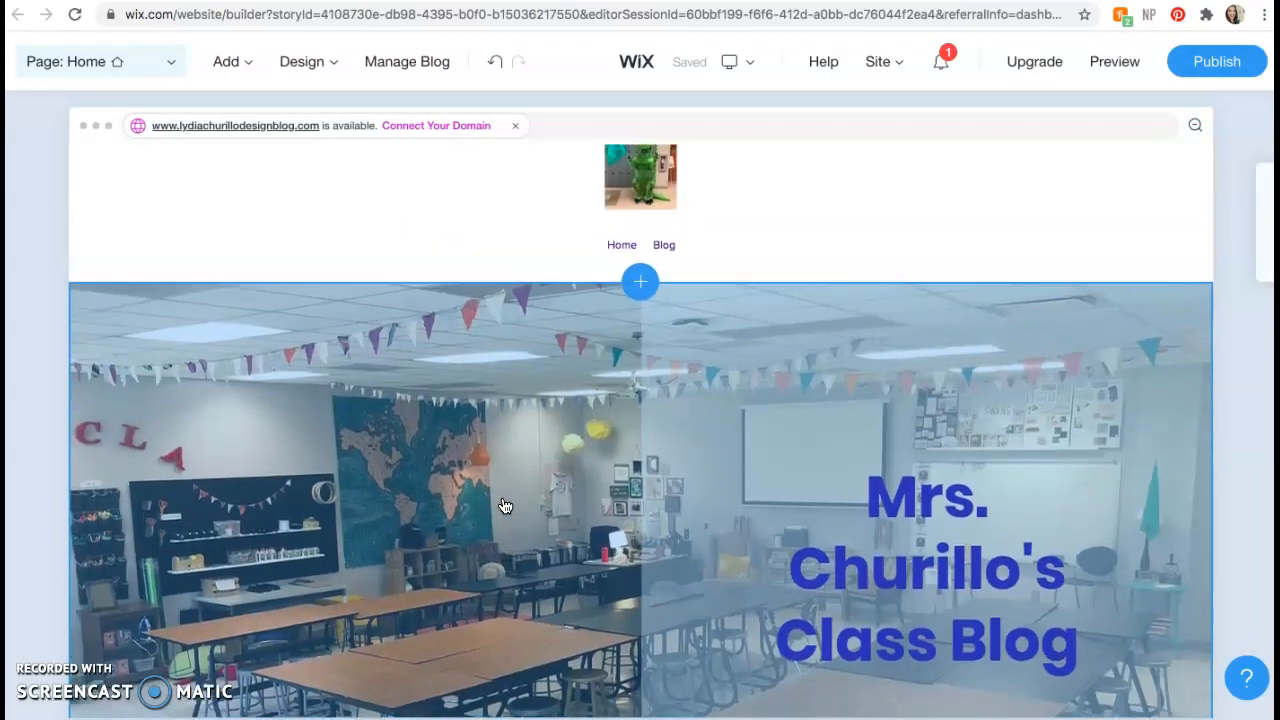
Step: Look over the home page's header, welcome section and blog post section
scroll(505, 505, down, 3)
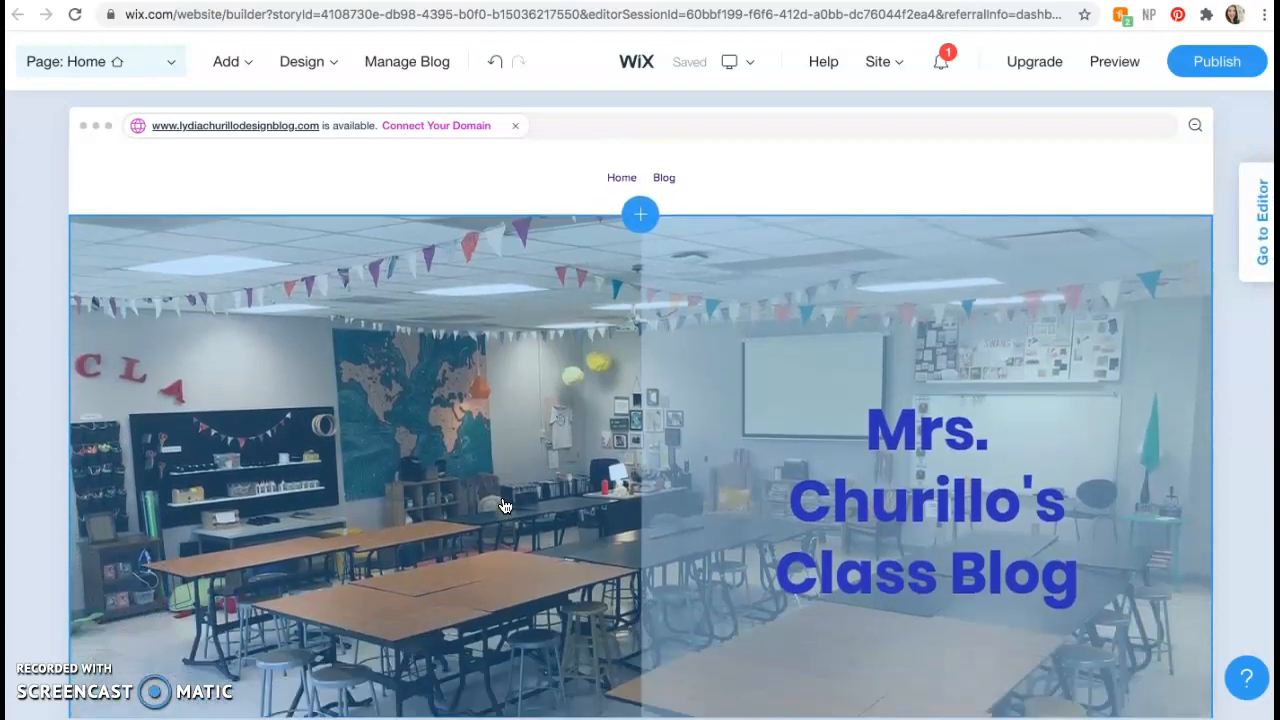
scroll(388, 472, down, 5)
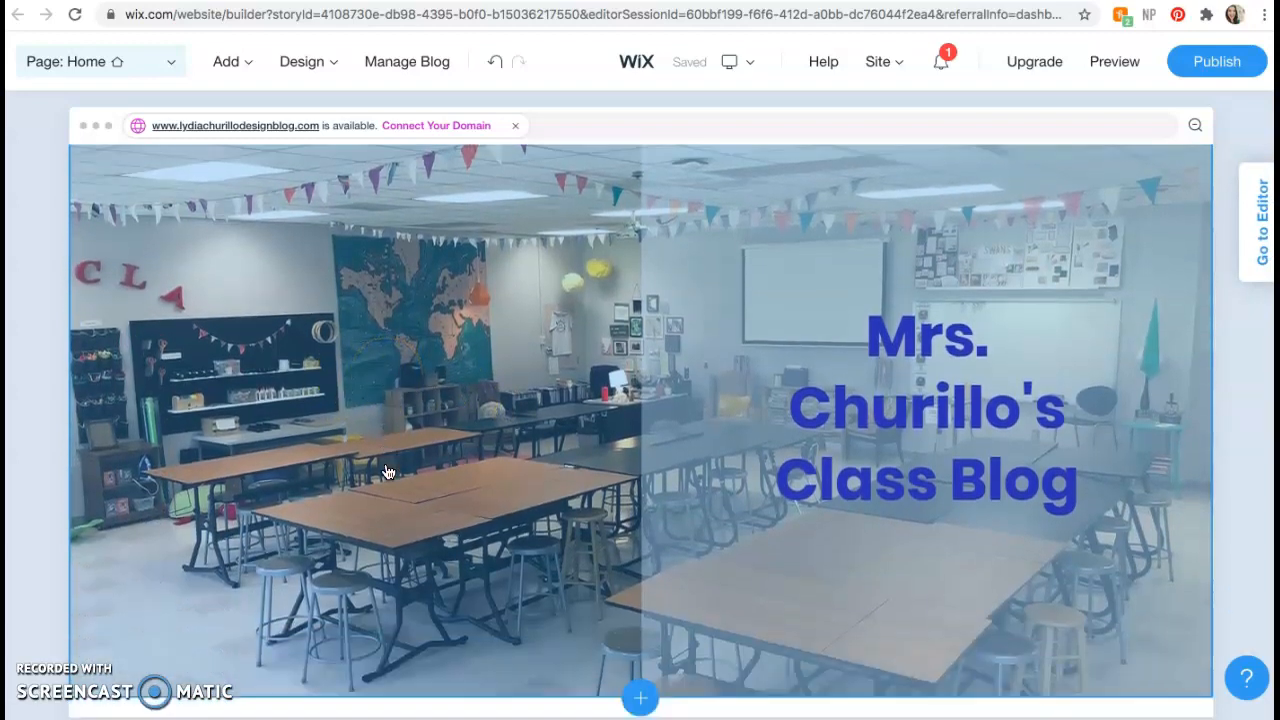
scroll(388, 472, down, 3)
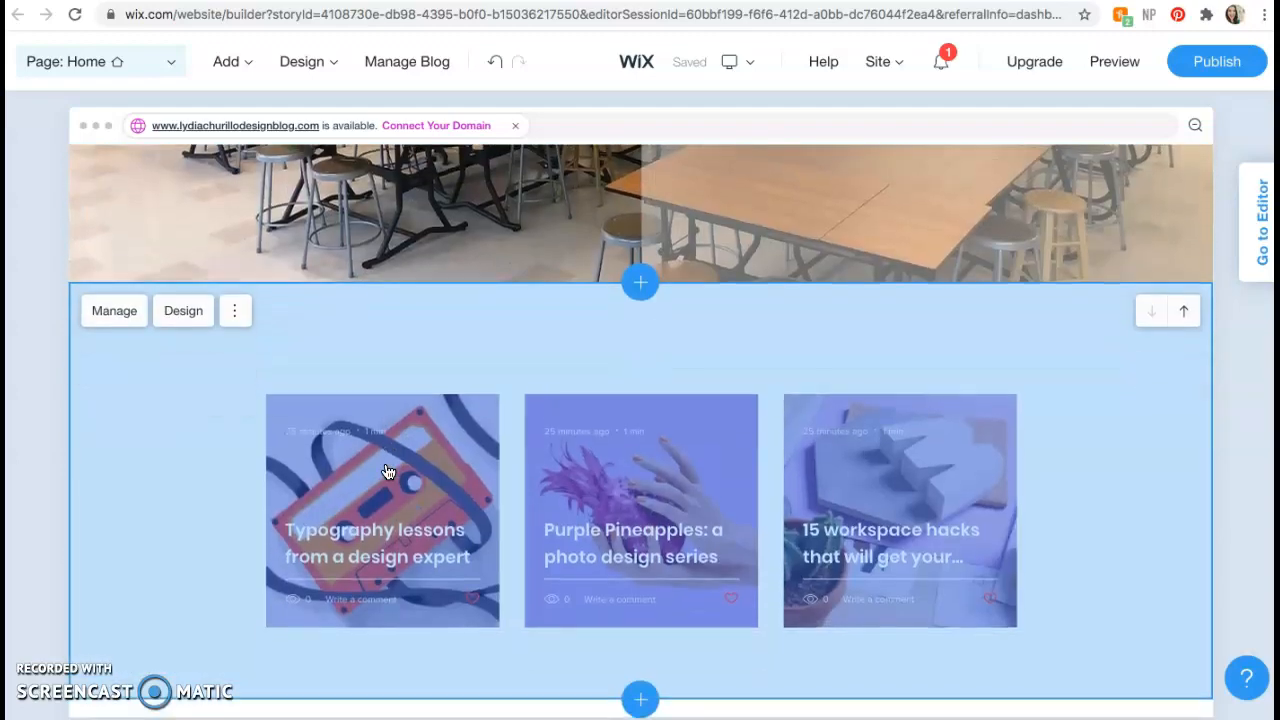
scroll(388, 472, up, 6)
scroll(388, 472, up, 2)
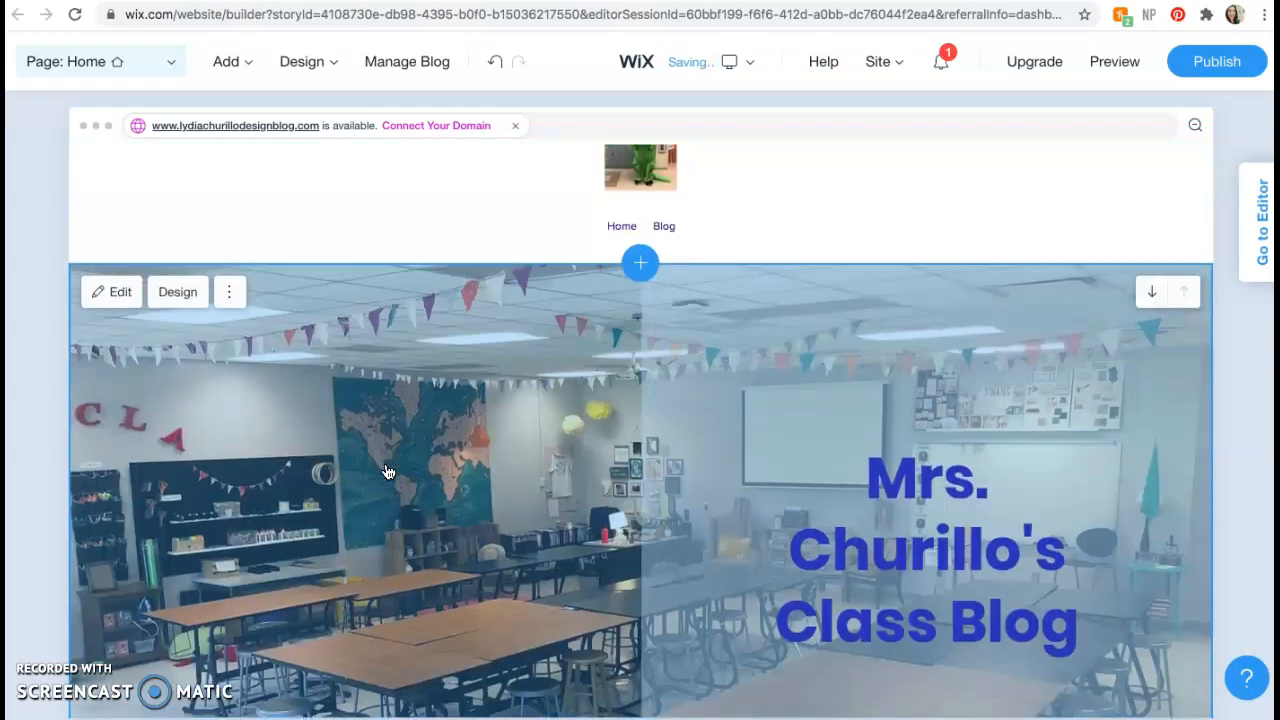
scroll(388, 472, up, 1)
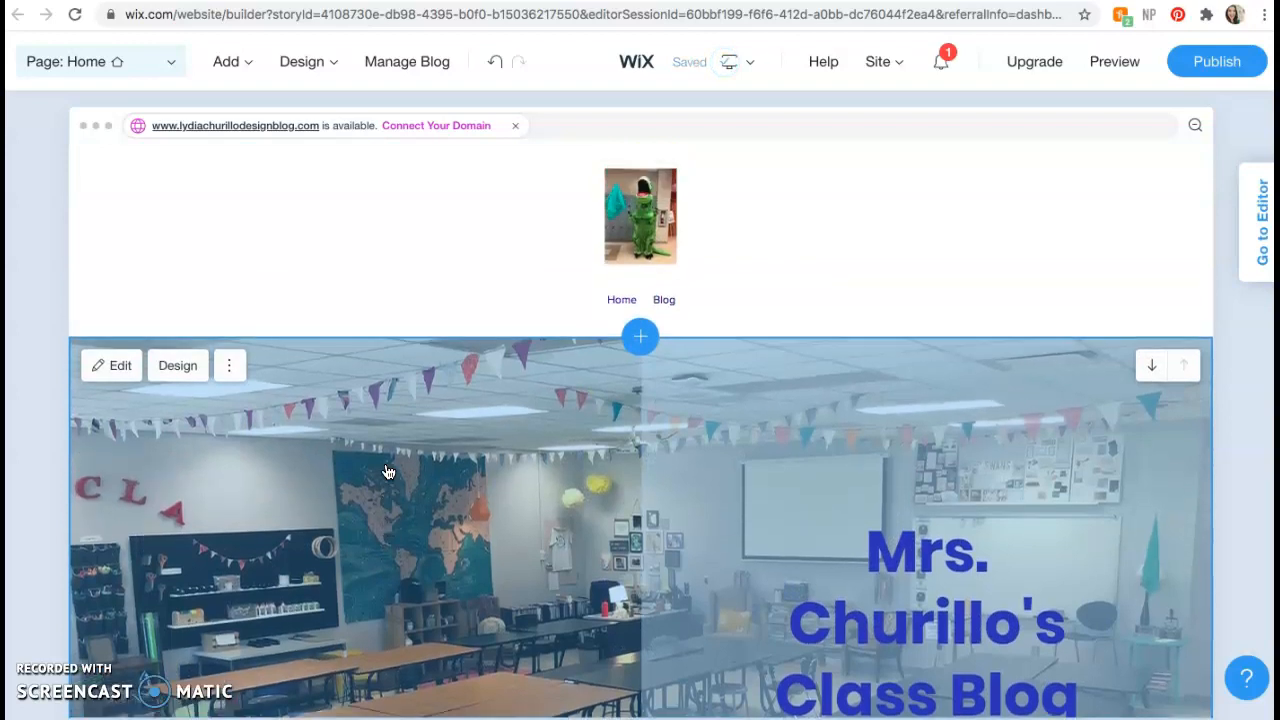
scroll(578, 461, down, 3)
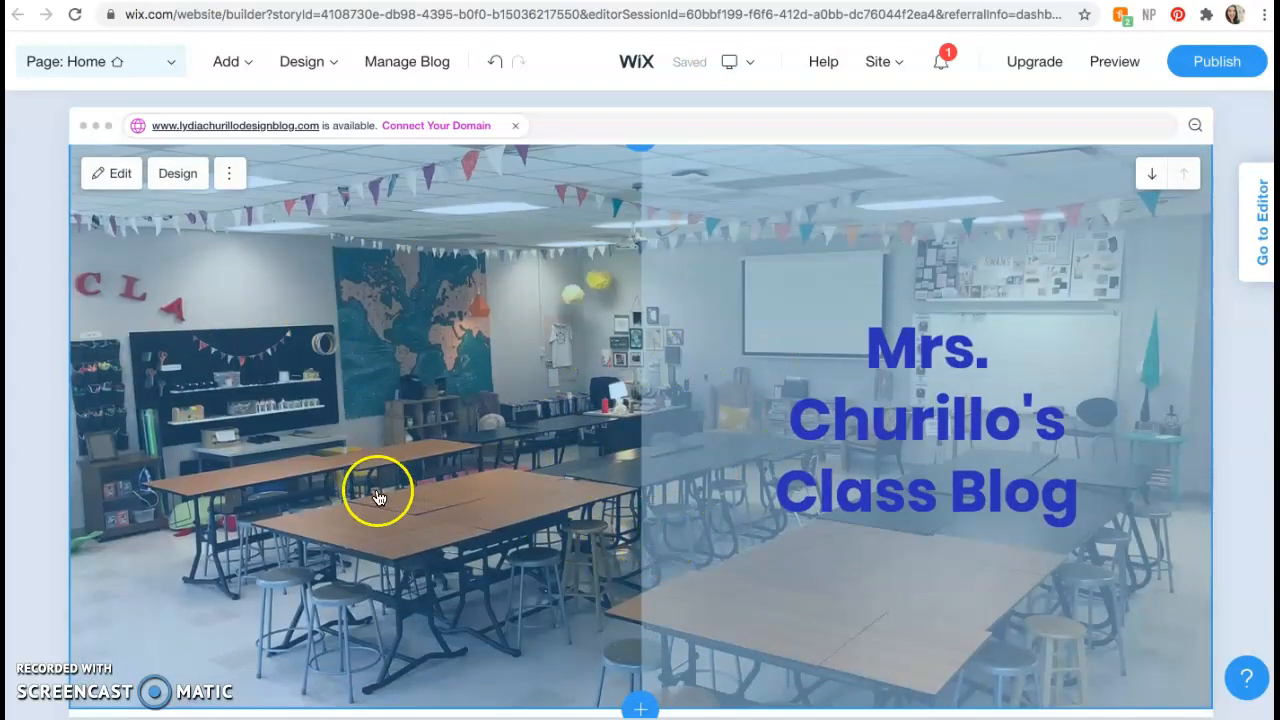
Step: Open the design options of the welcome section and examine the alternative layouts offered for it
click(408, 436)
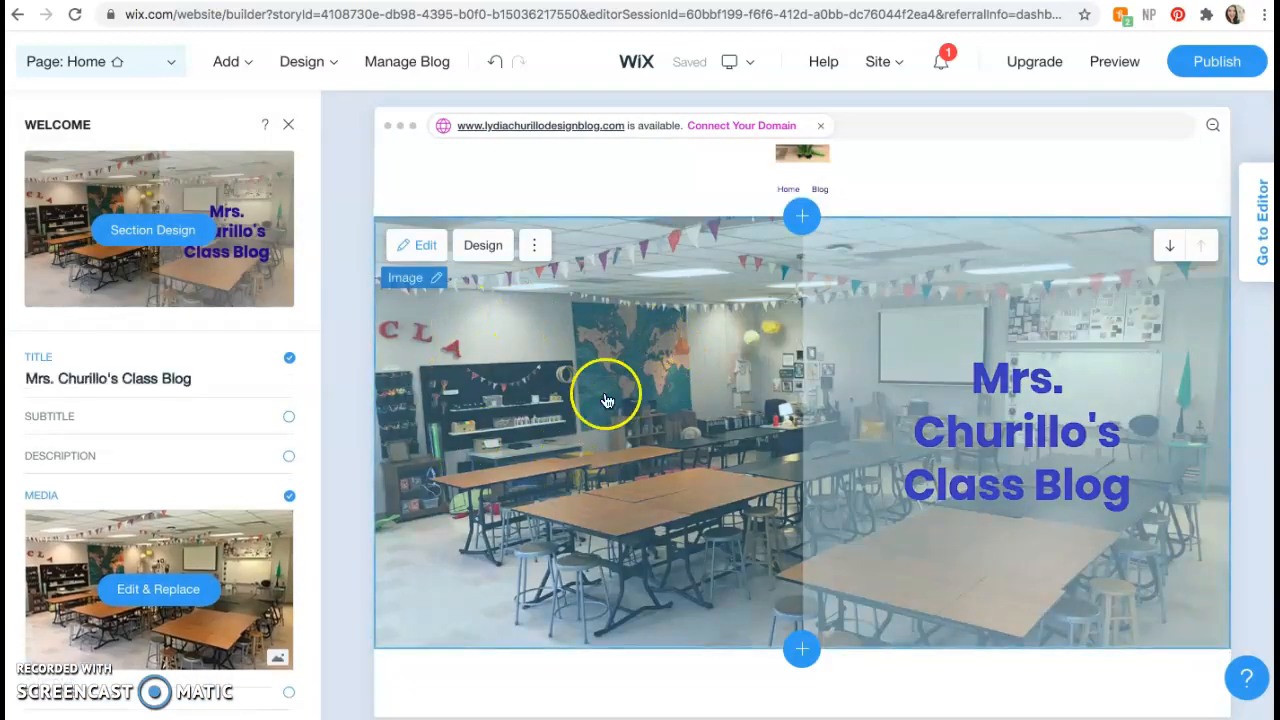
click(483, 246)
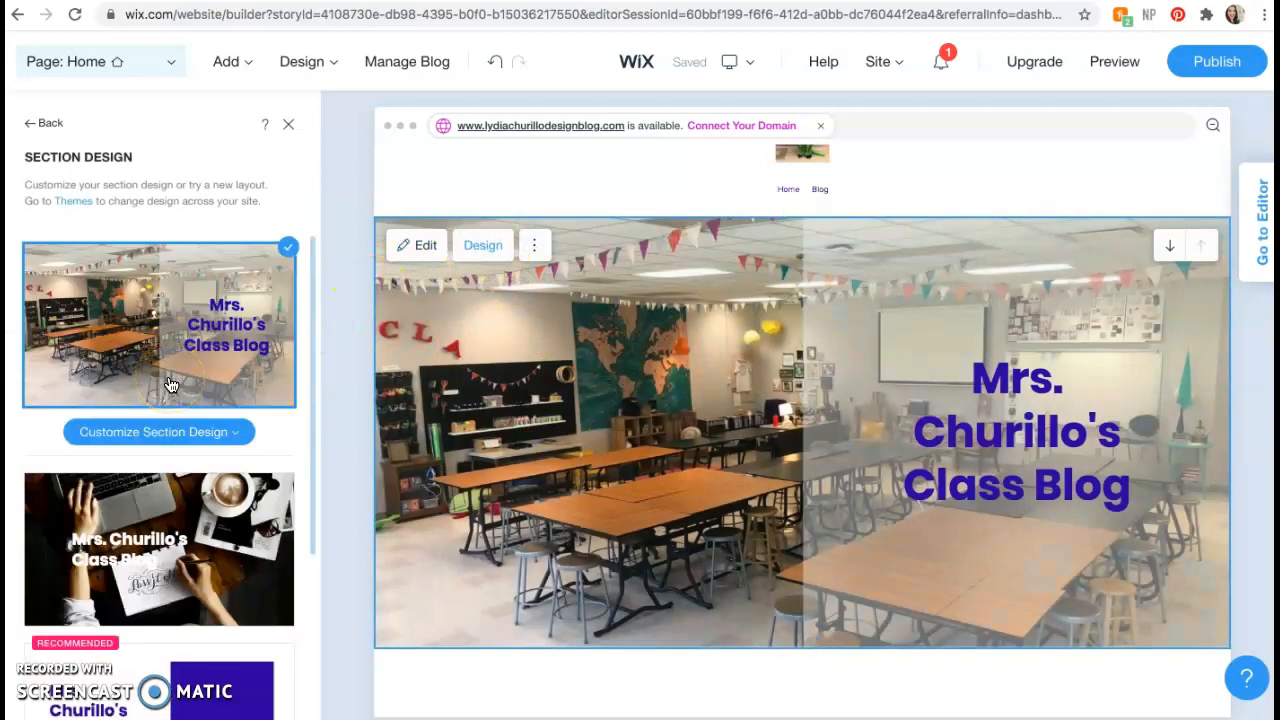
scroll(170, 385, down, 2)
scroll(170, 385, down, 1)
scroll(170, 385, down, 2)
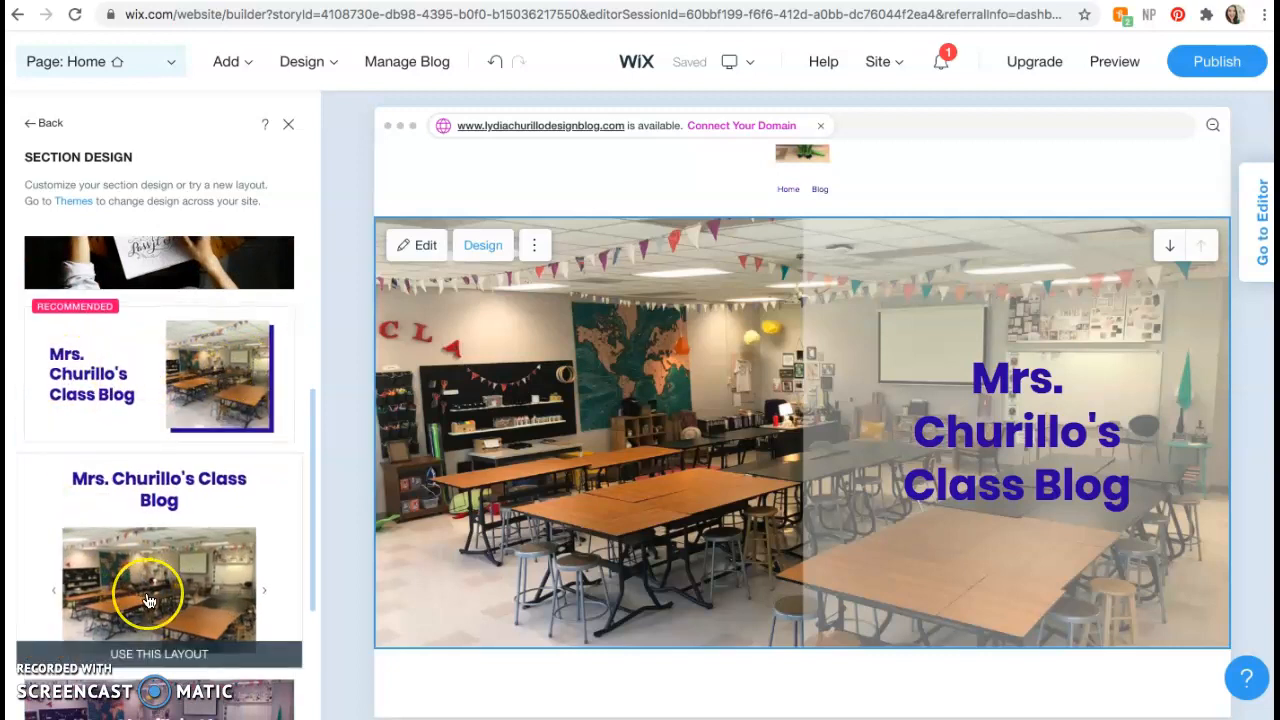
scroll(145, 600, down, 2)
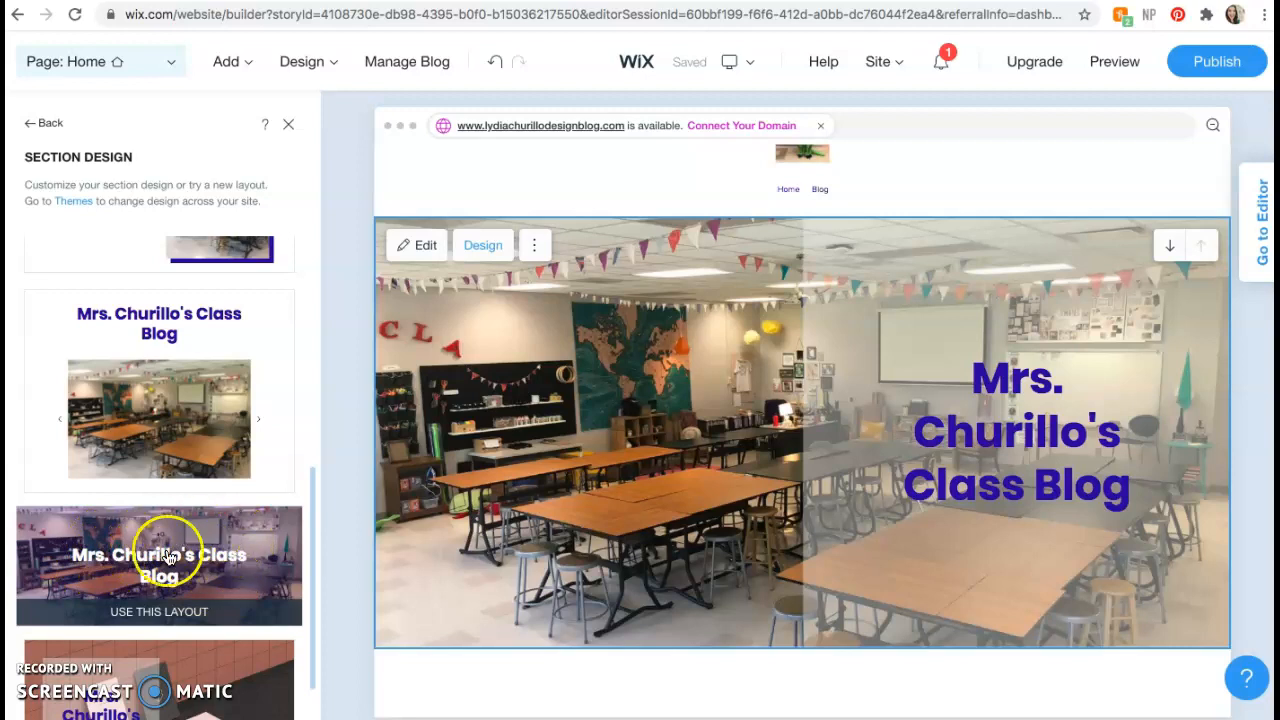
scroll(175, 575, down, 2)
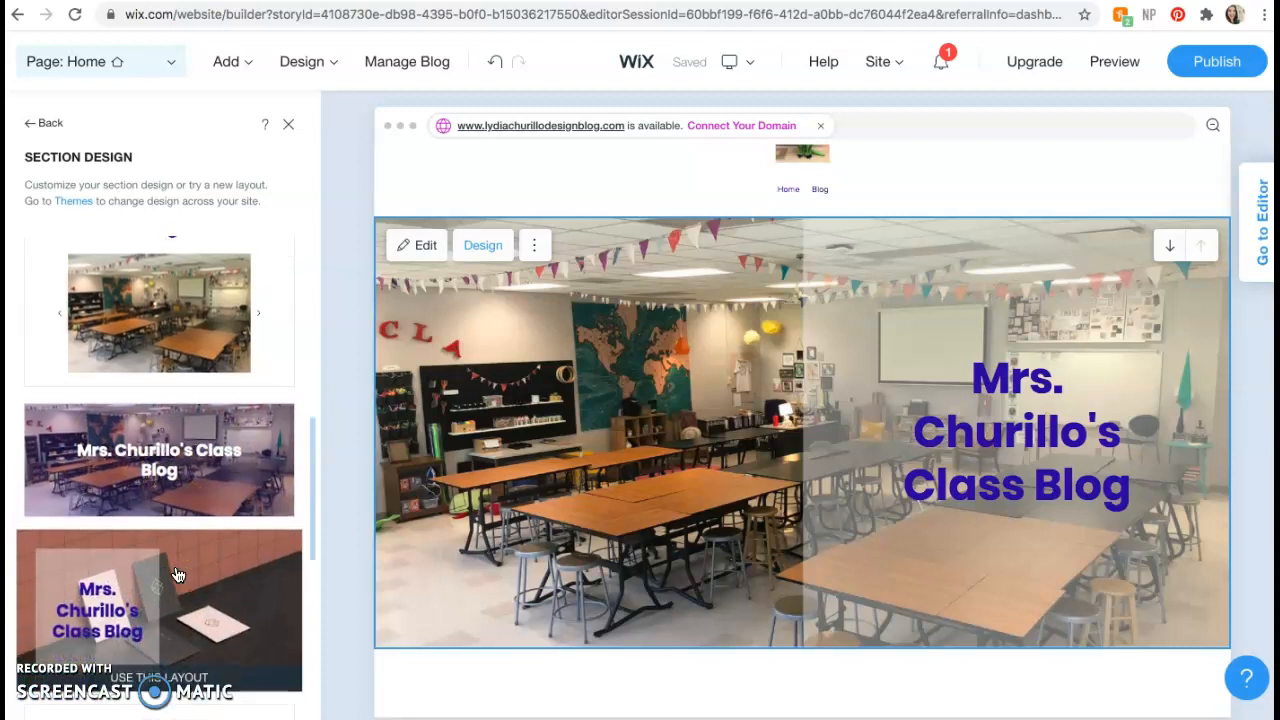
scroll(175, 575, down, 3)
scroll(175, 575, down, 4)
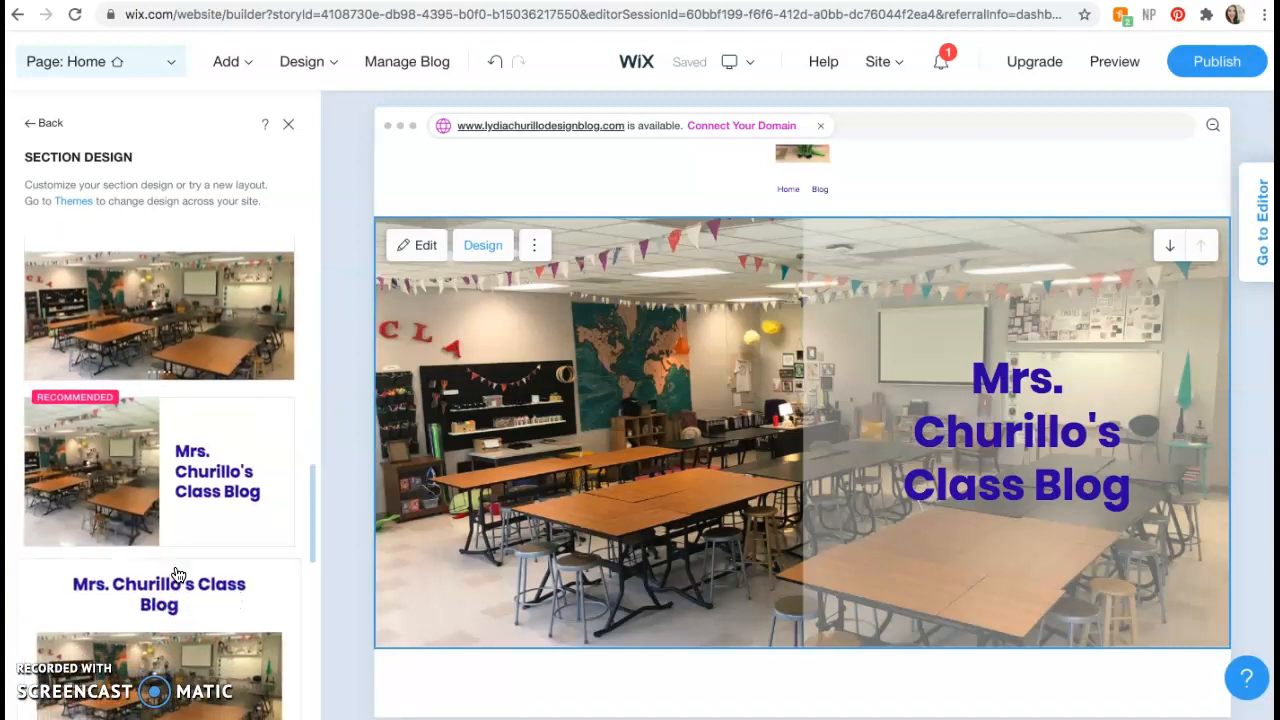
scroll(175, 575, down, 3)
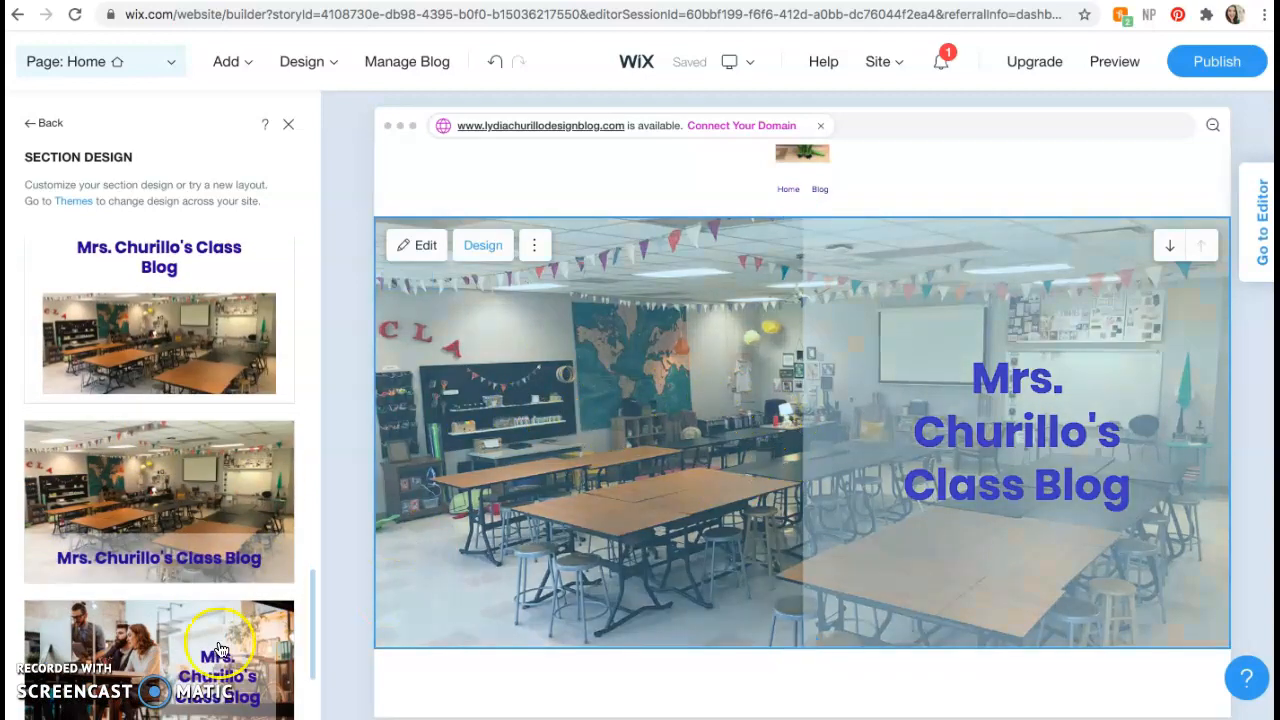
scroll(165, 638, down, 2)
scroll(165, 638, up, 10)
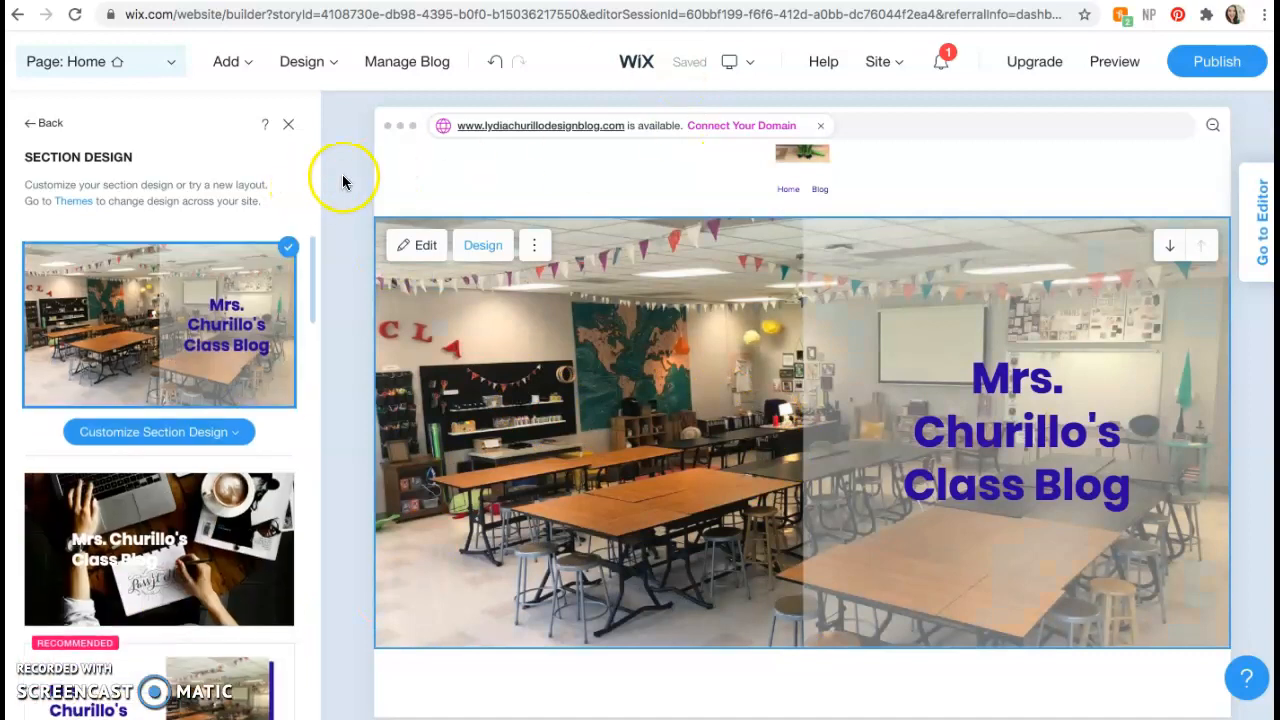
Step: Open the site header's element settings, dismiss the tip, and review which header elements can be shown or edited
click(871, 177)
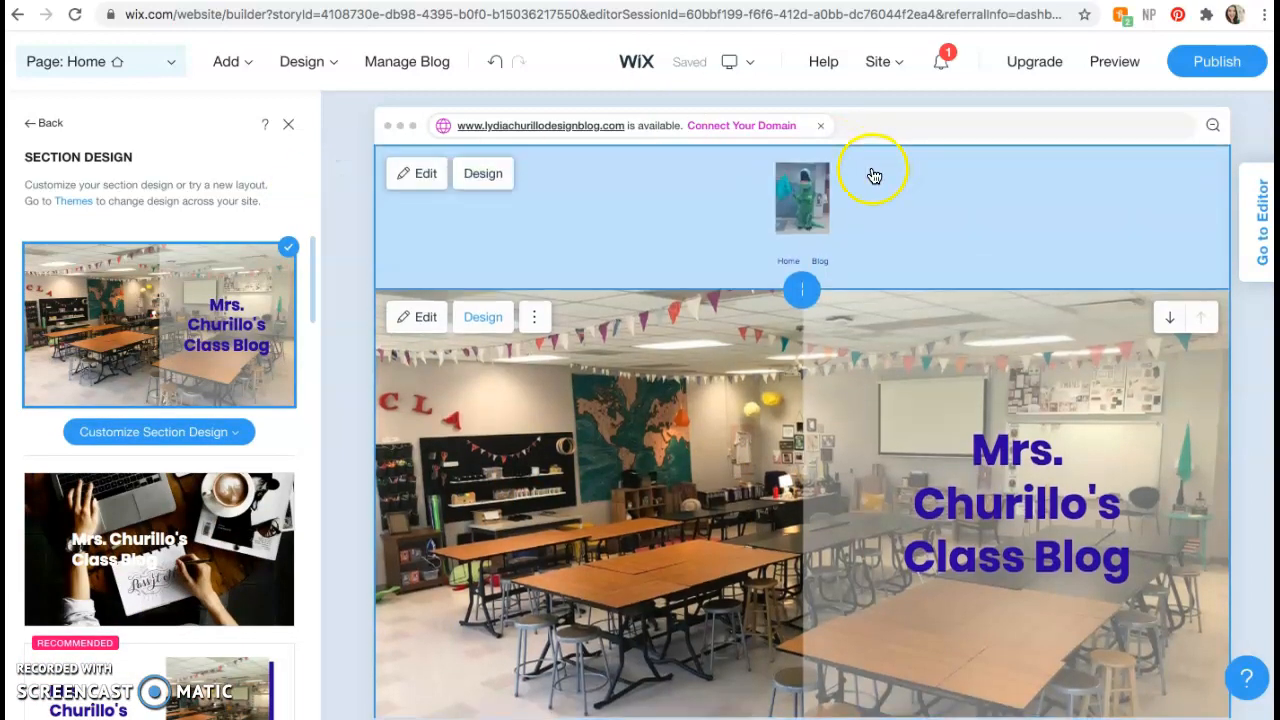
click(698, 220)
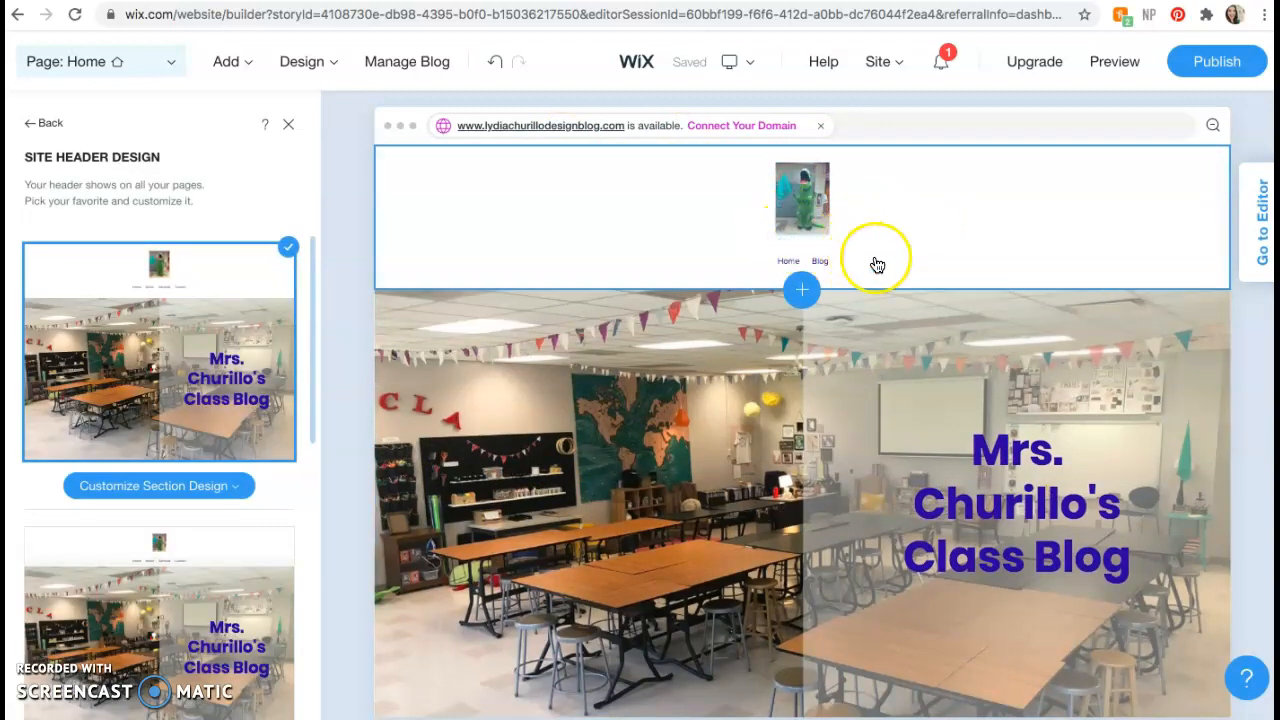
click(501, 215)
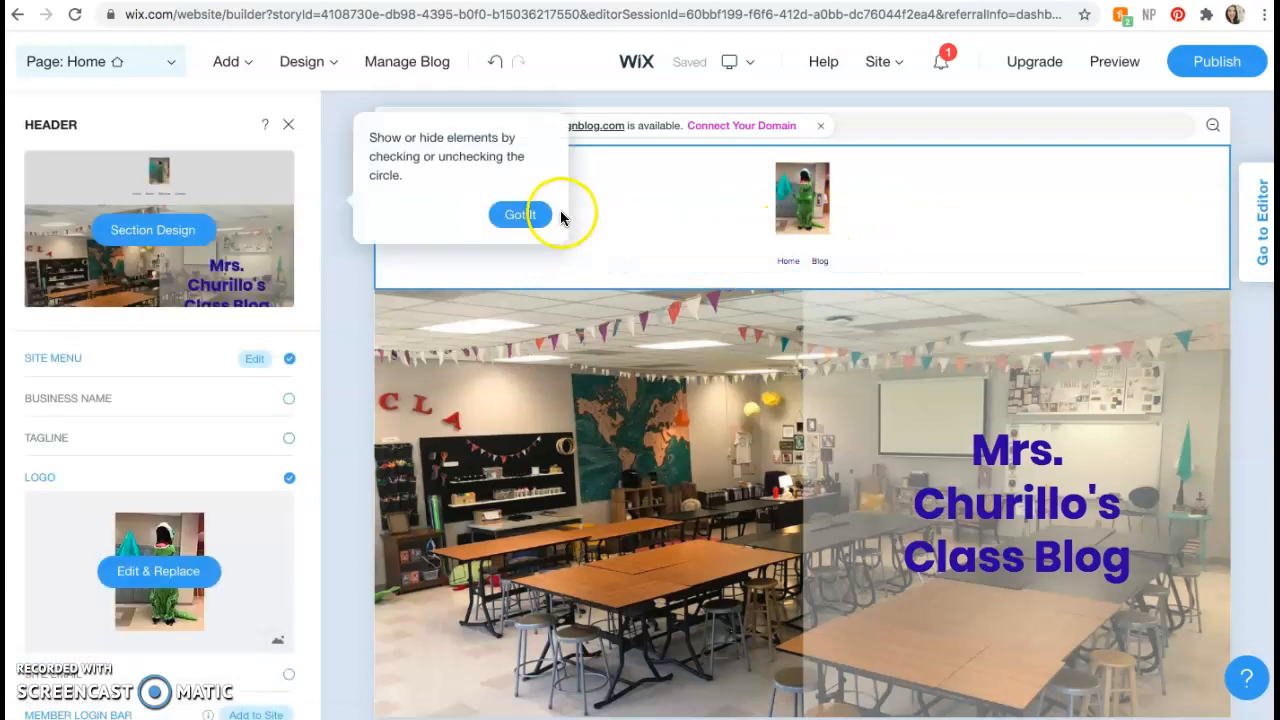
click(528, 215)
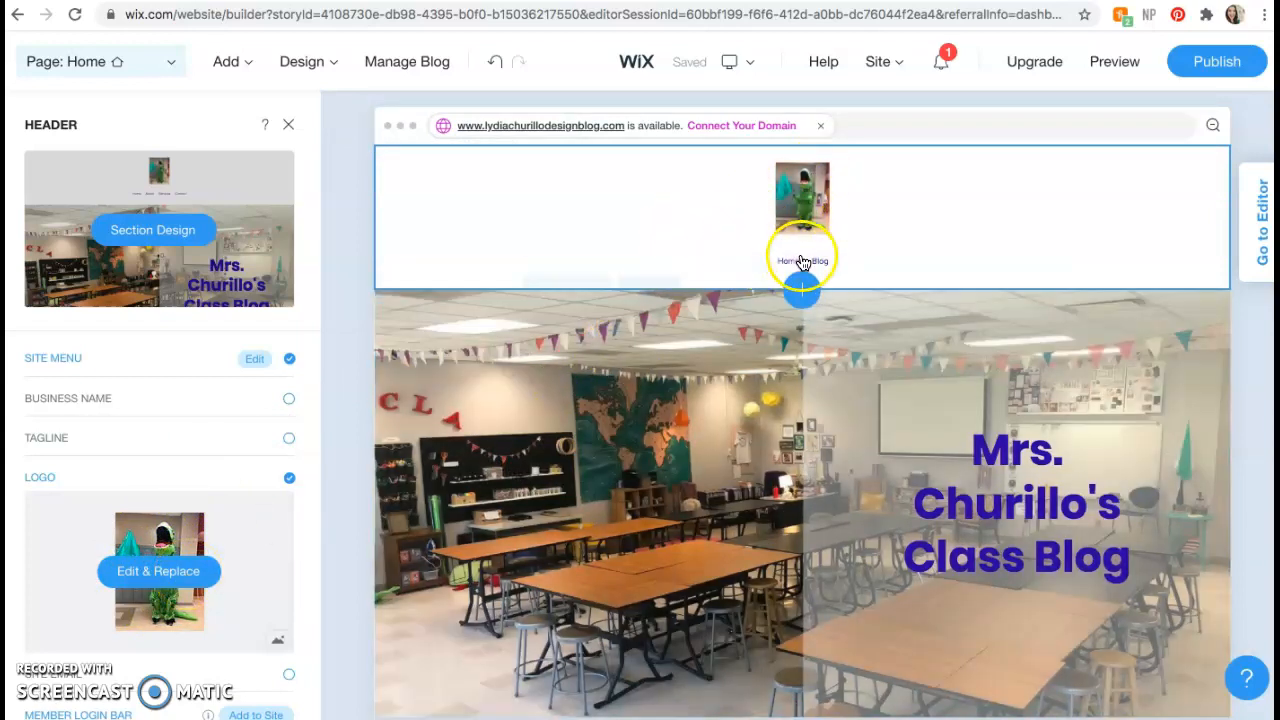
click(802, 262)
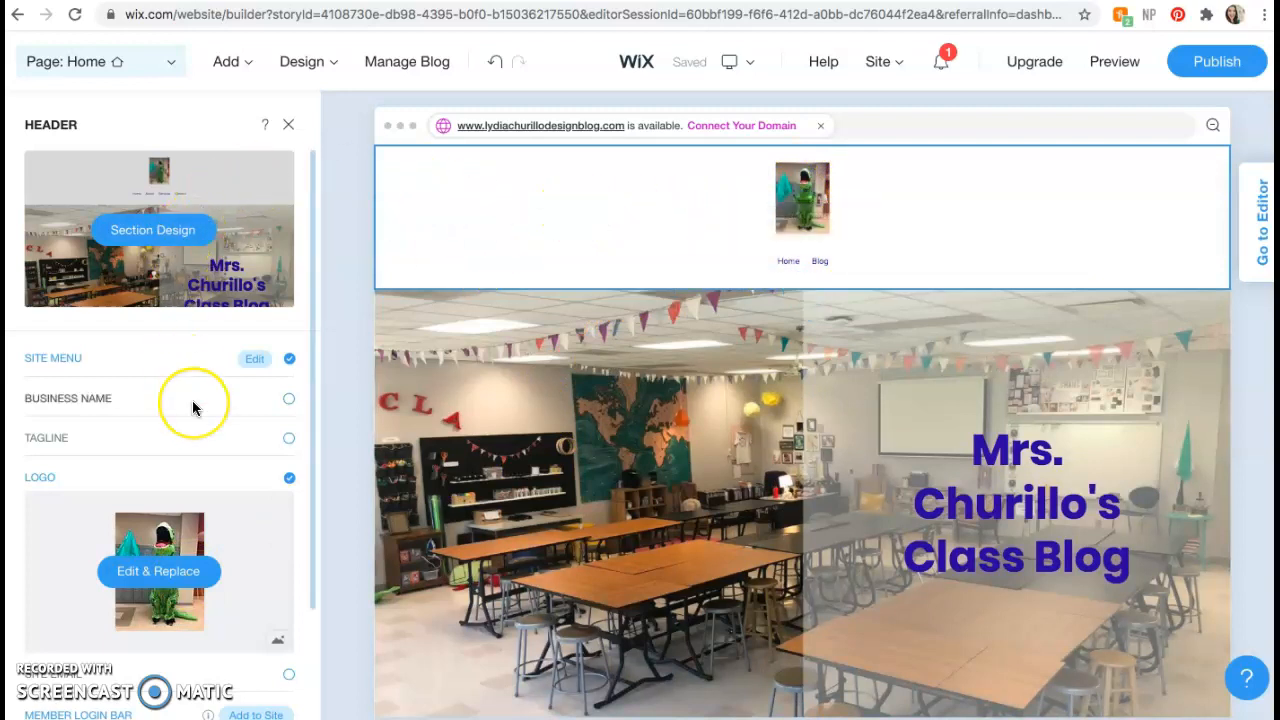
scroll(193, 405, down, 3)
scroll(193, 405, up, 3)
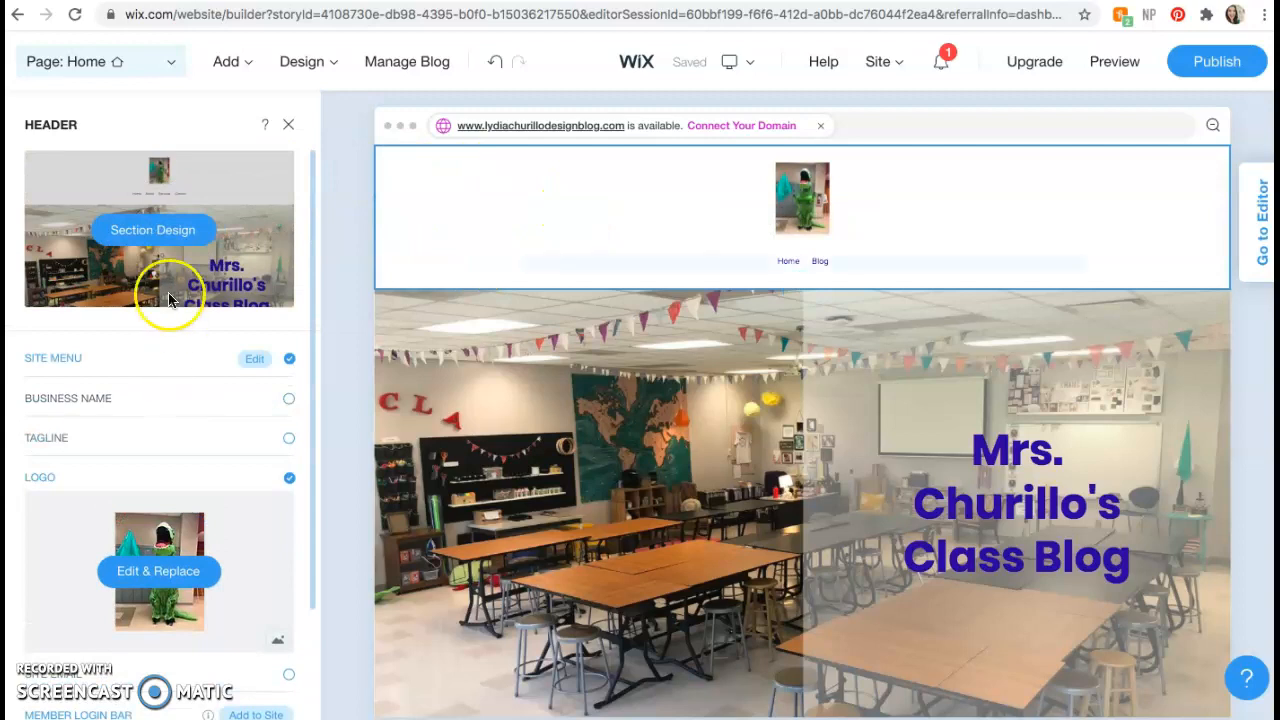
Step: Examine the site header's design customization options and browse its alternative layouts
click(172, 237)
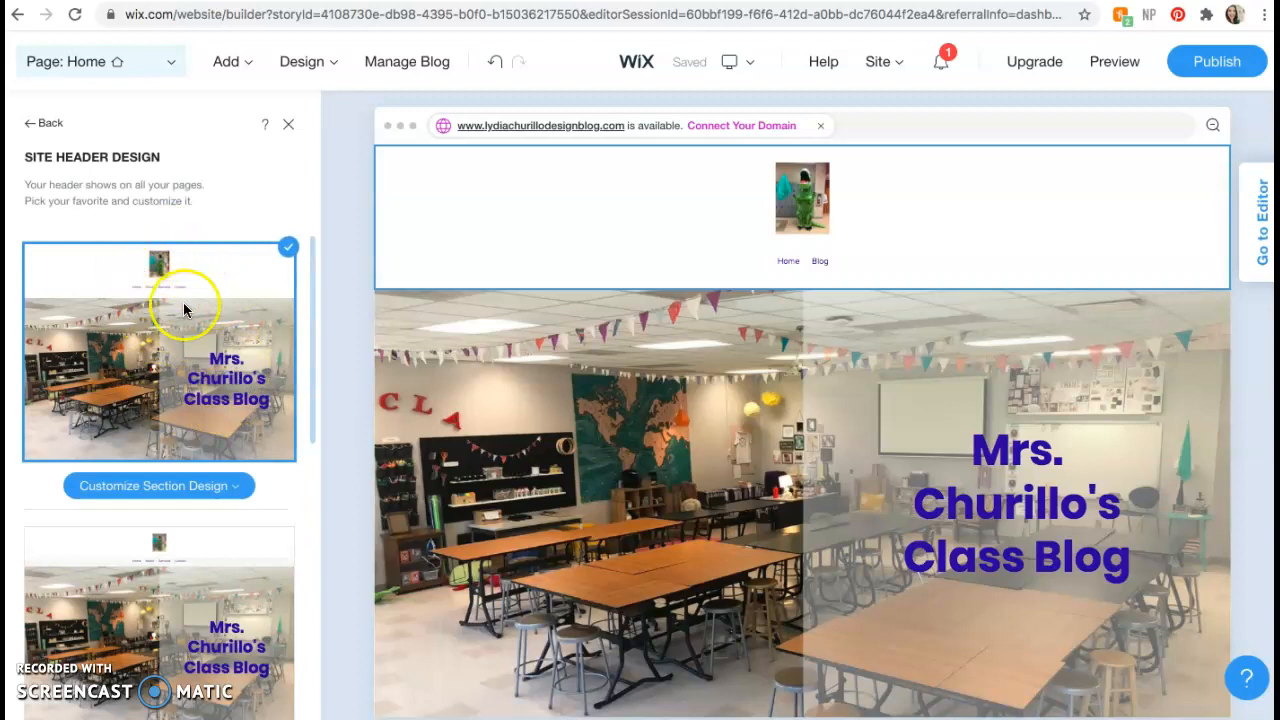
scroll(147, 308, down, 2)
click(155, 367)
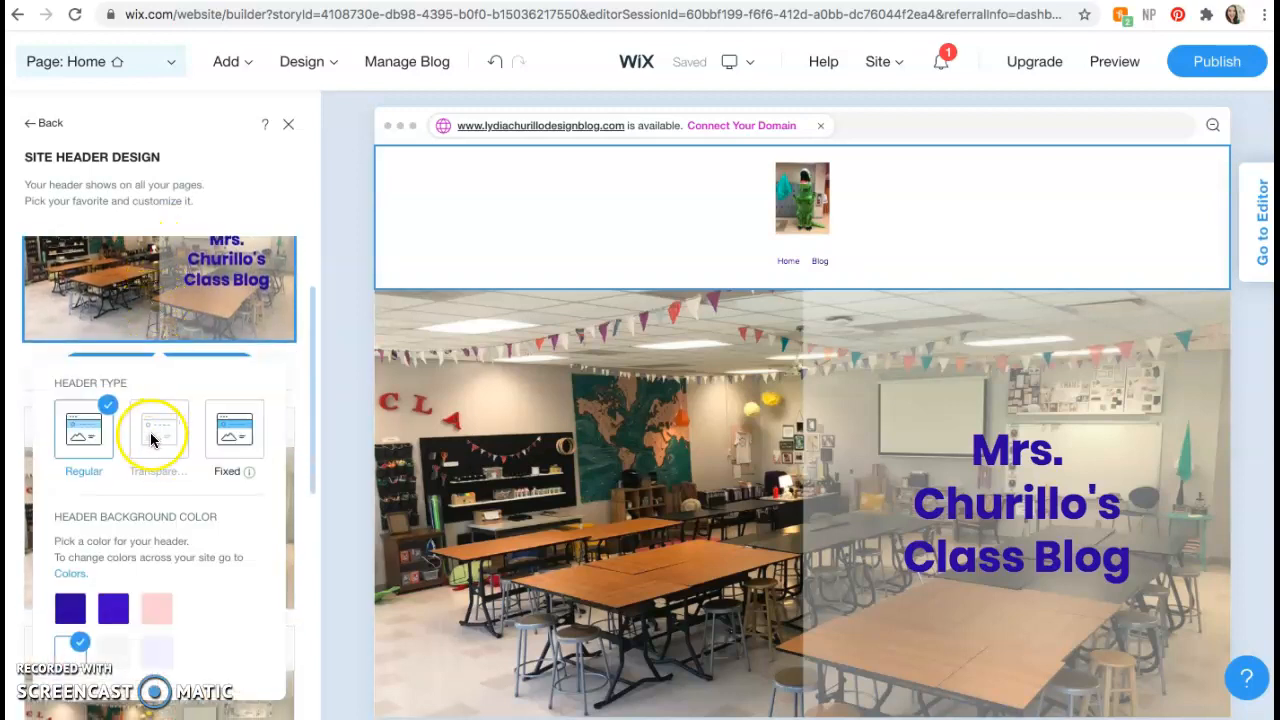
click(332, 435)
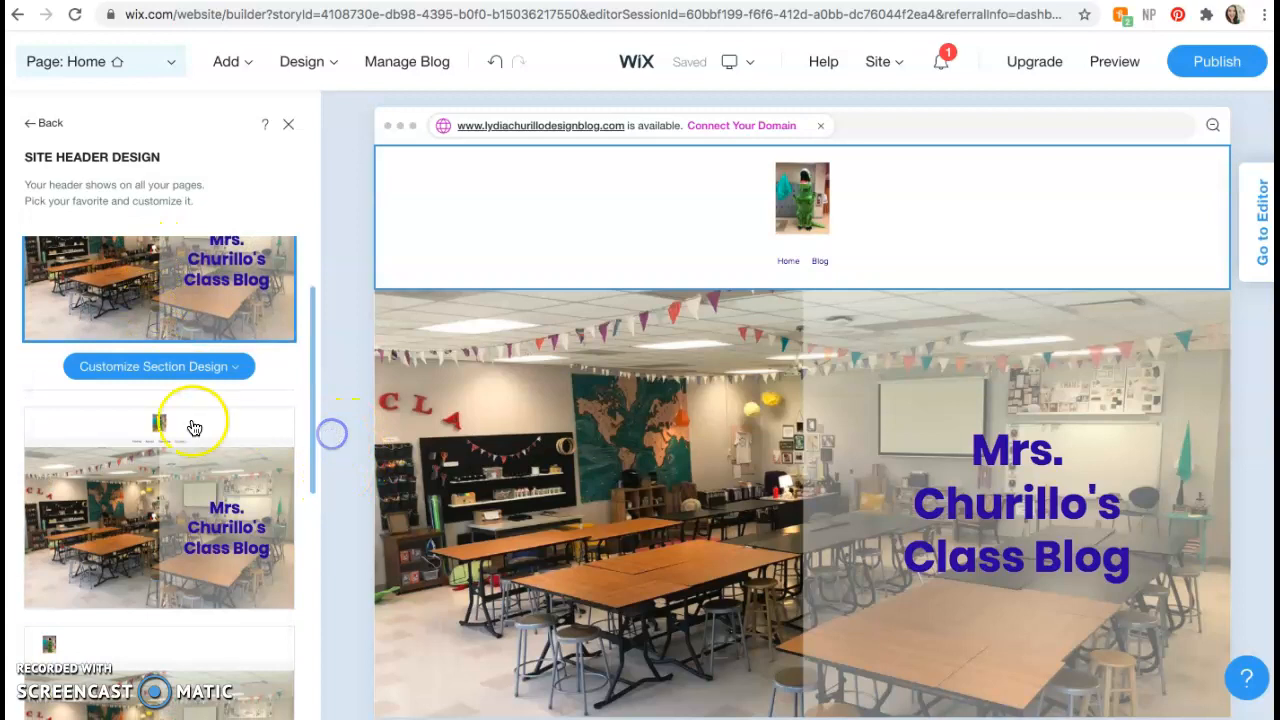
scroll(210, 428, down, 3)
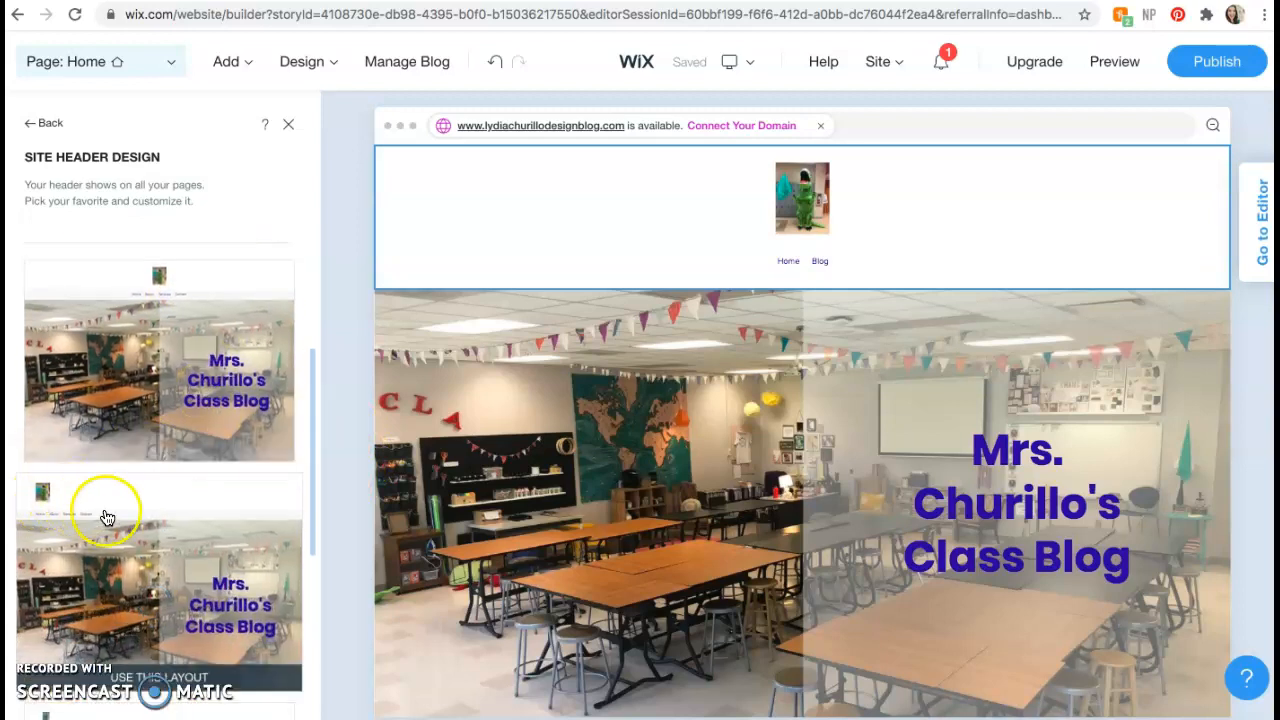
scroll(100, 510, down, 3)
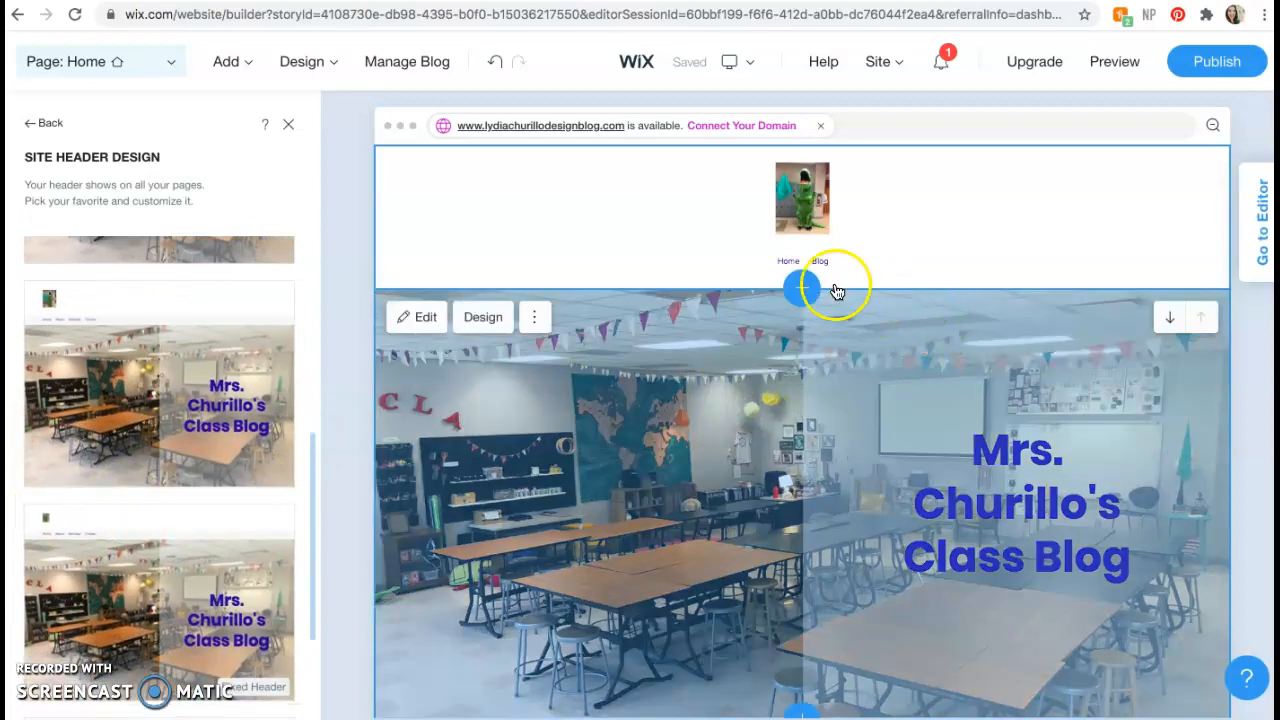
scroll(247, 612, down, 5)
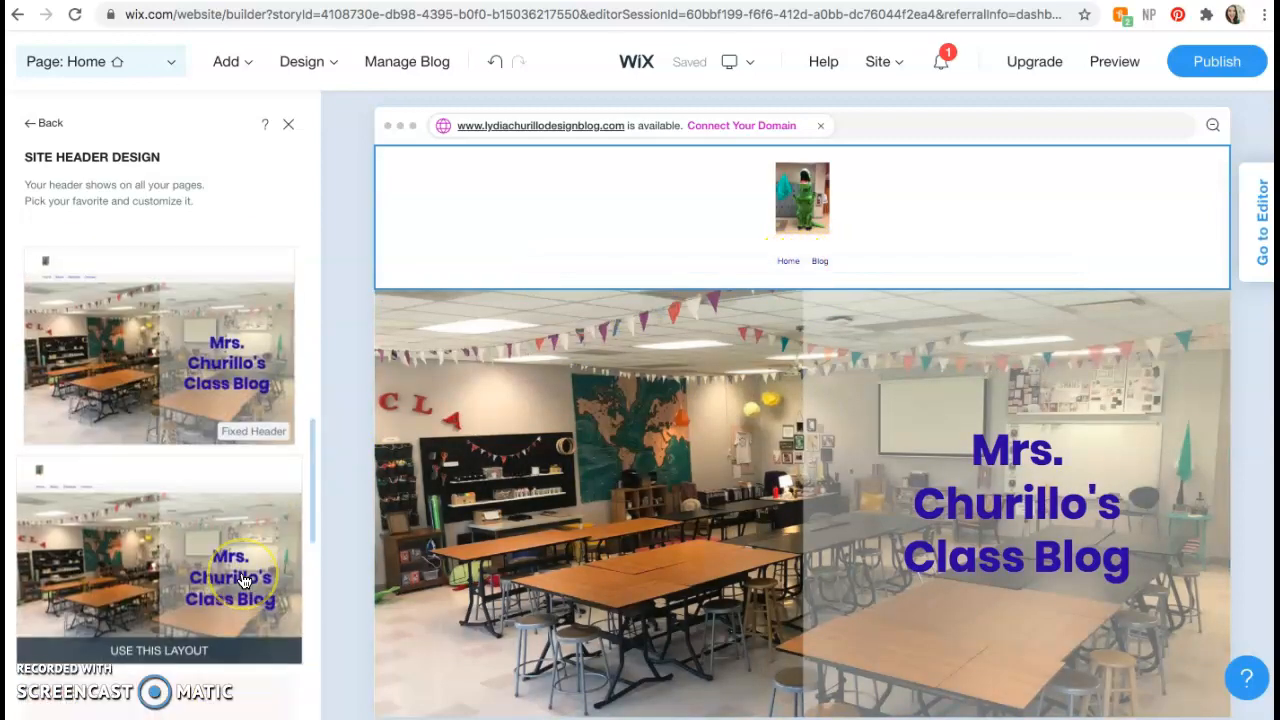
scroll(242, 580, up, 10)
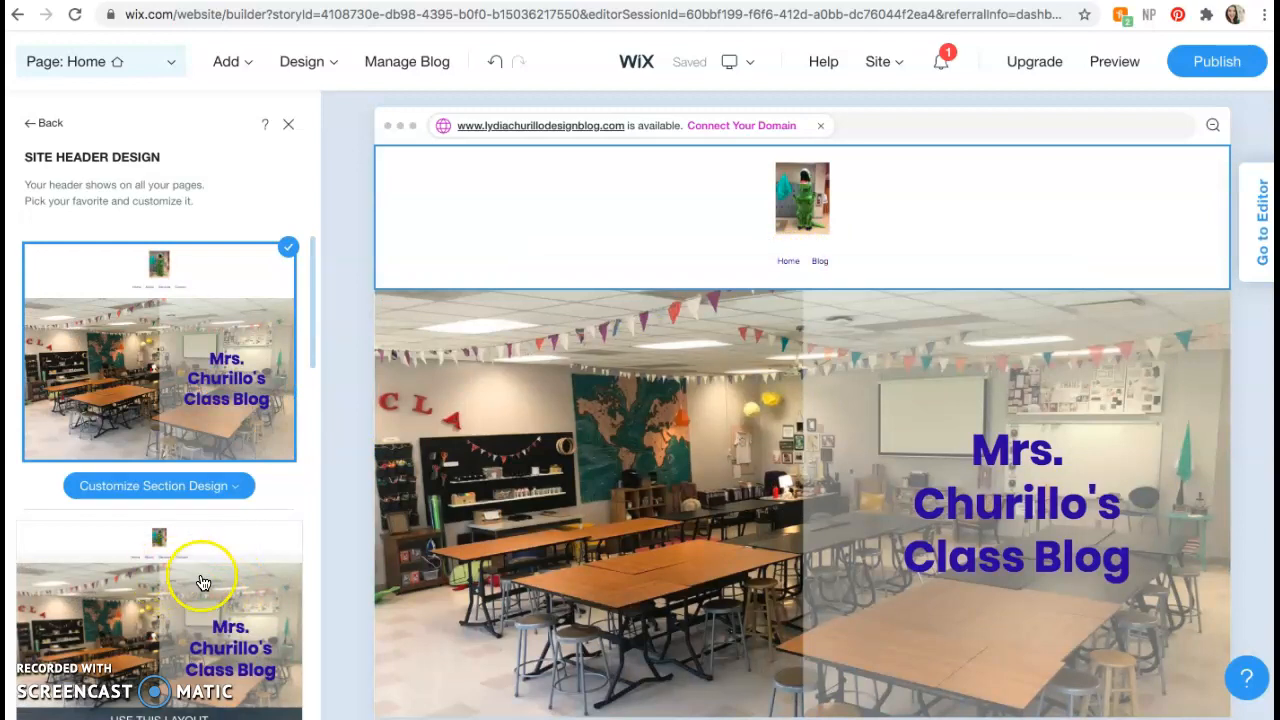
Step: Try the site header layout with a smaller centered logo above a shaded menu strip, and browse the other header layouts
click(202, 582)
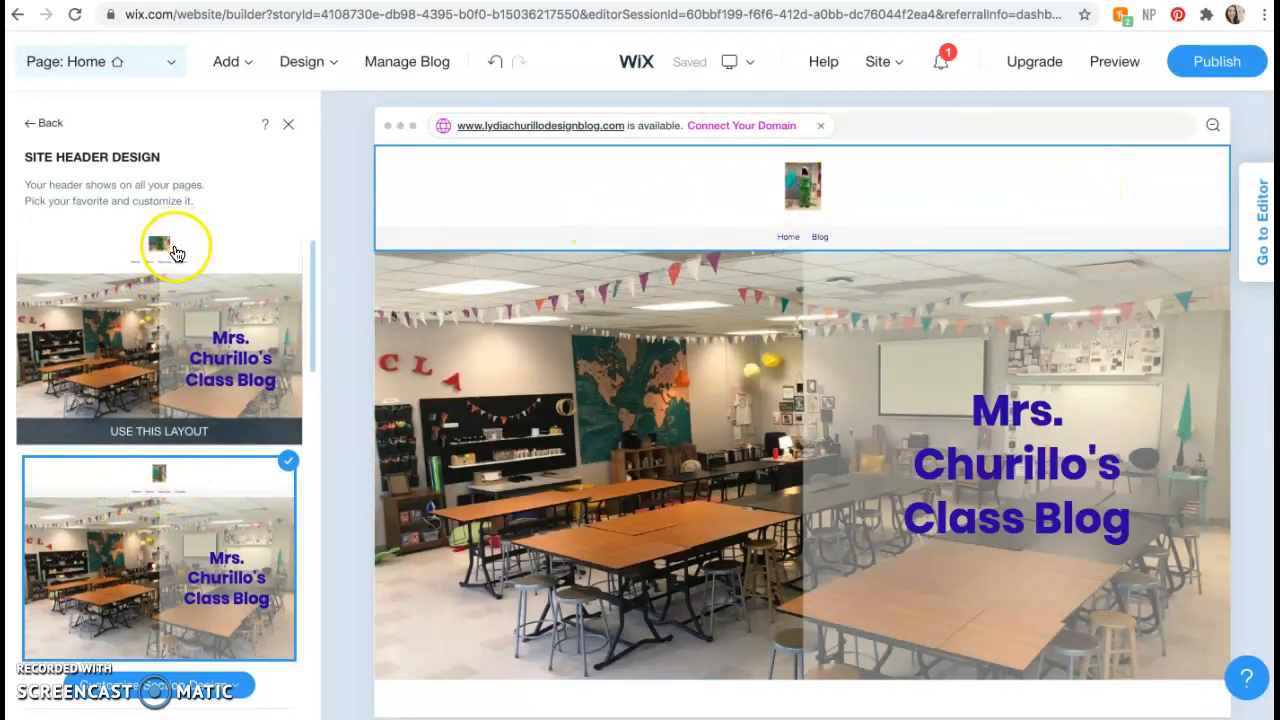
scroll(228, 528, down, 5)
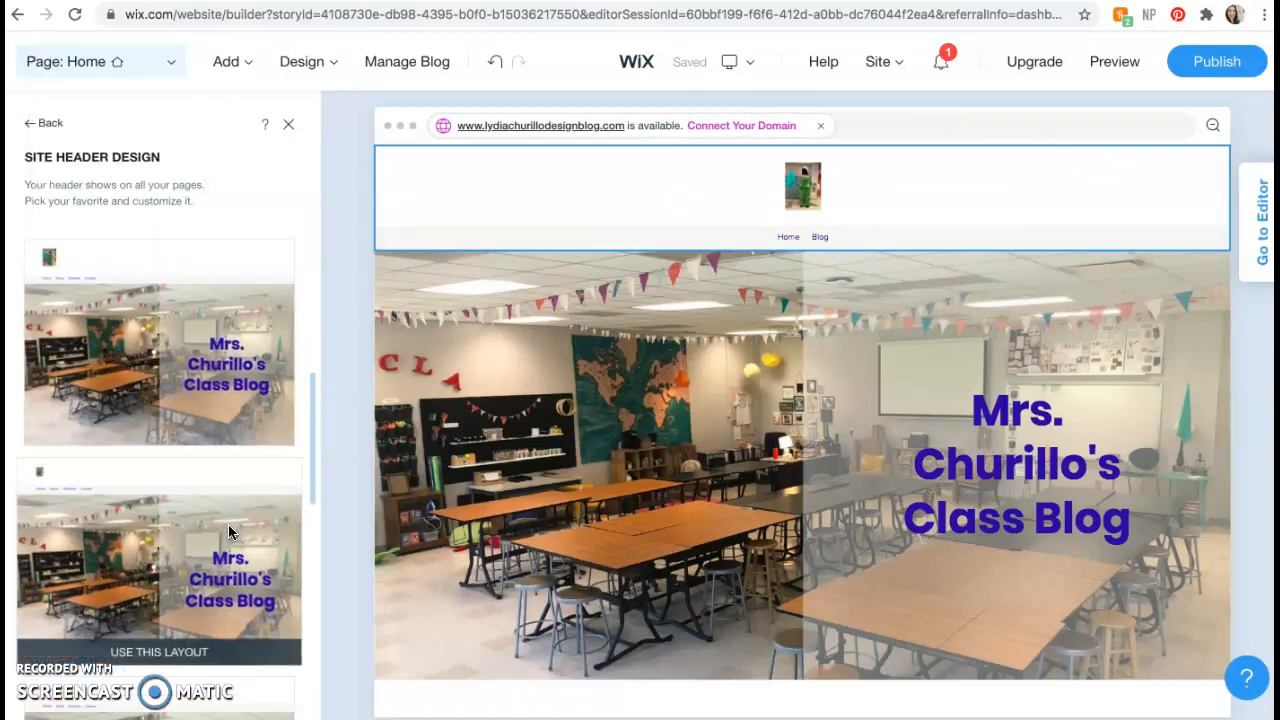
scroll(228, 532, down, 5)
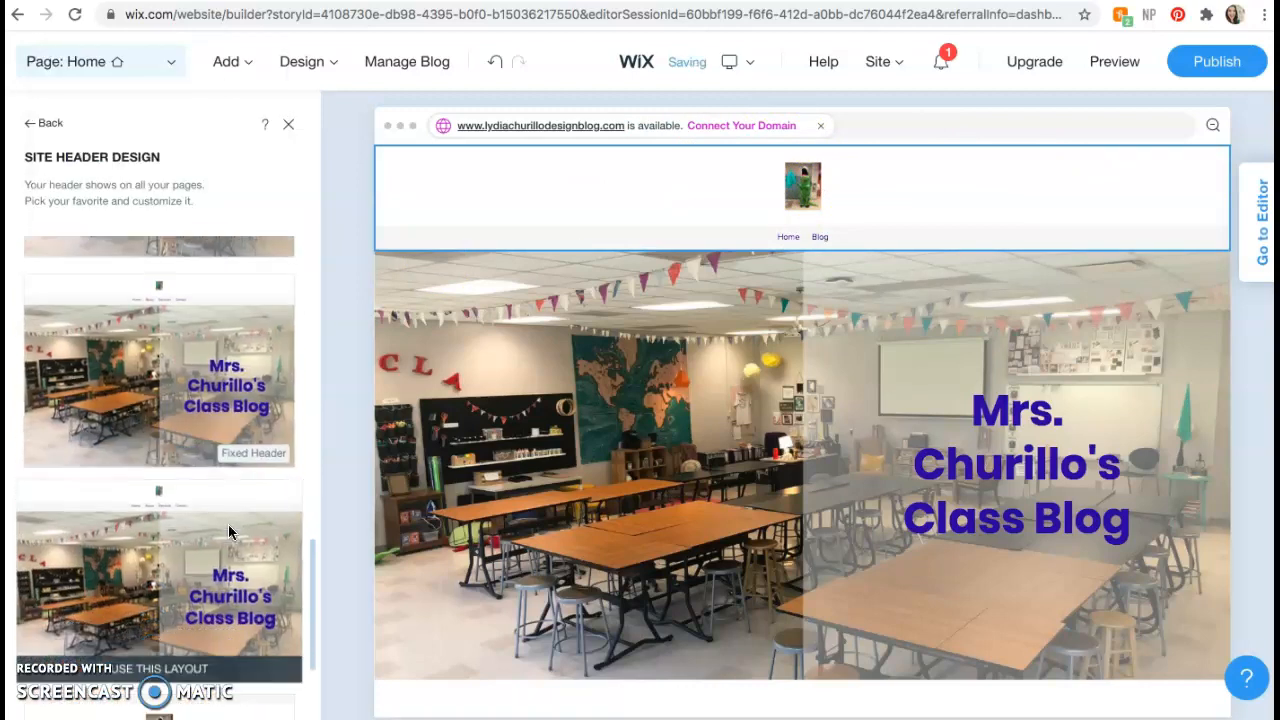
scroll(228, 531, down, 3)
click(228, 587)
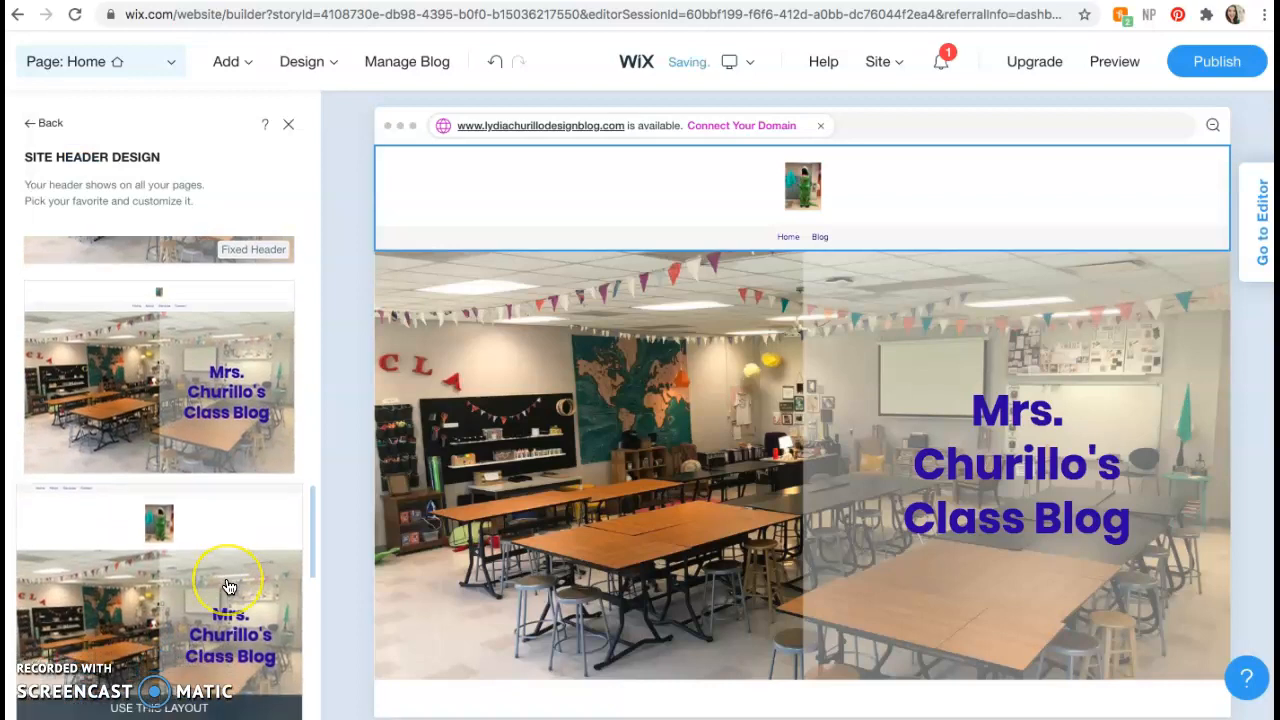
Step: Apply the site header layout that places the menu in a strip above a large centered logo
scroll(228, 587, down, 5)
scroll(229, 587, down, 3)
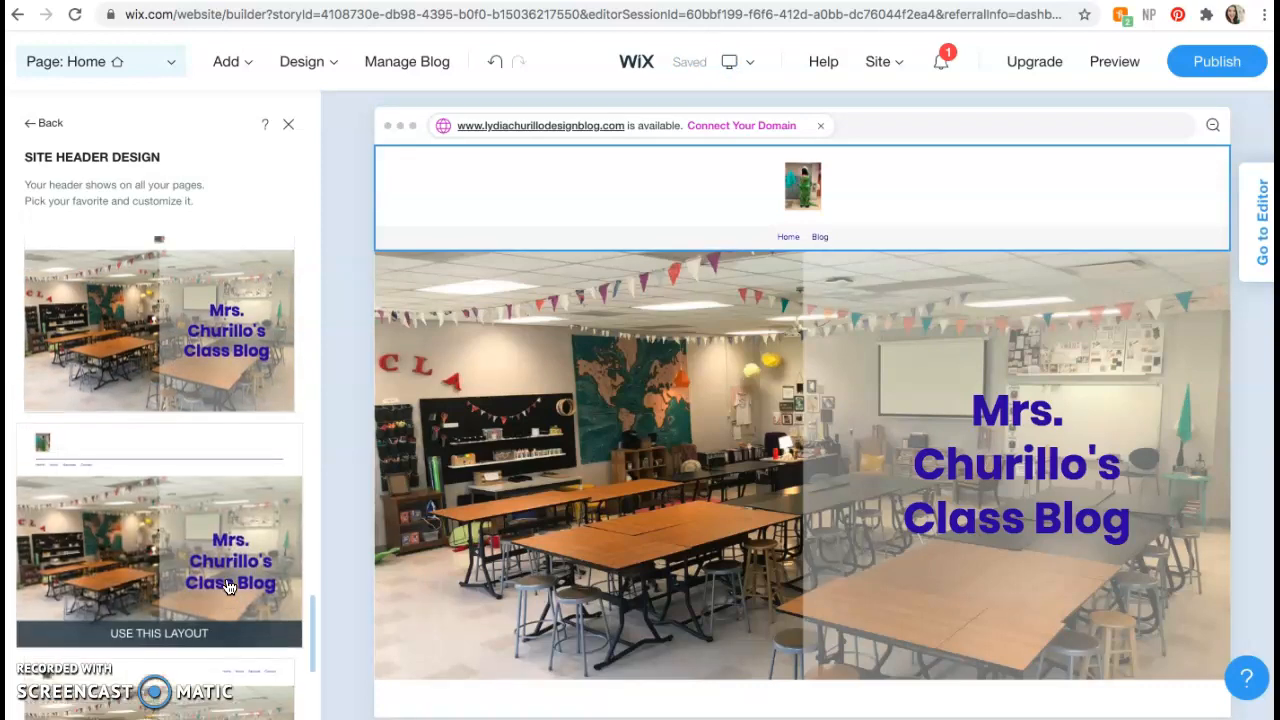
scroll(229, 587, up, 6)
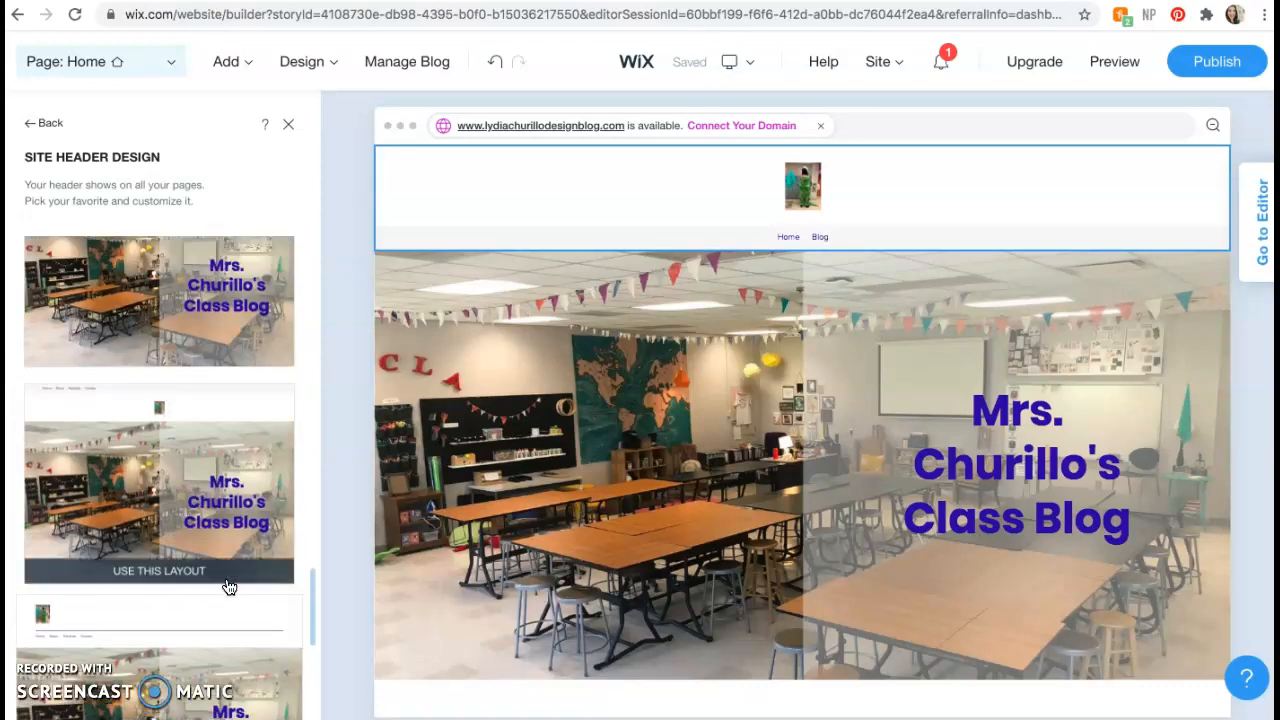
scroll(229, 587, up, 2)
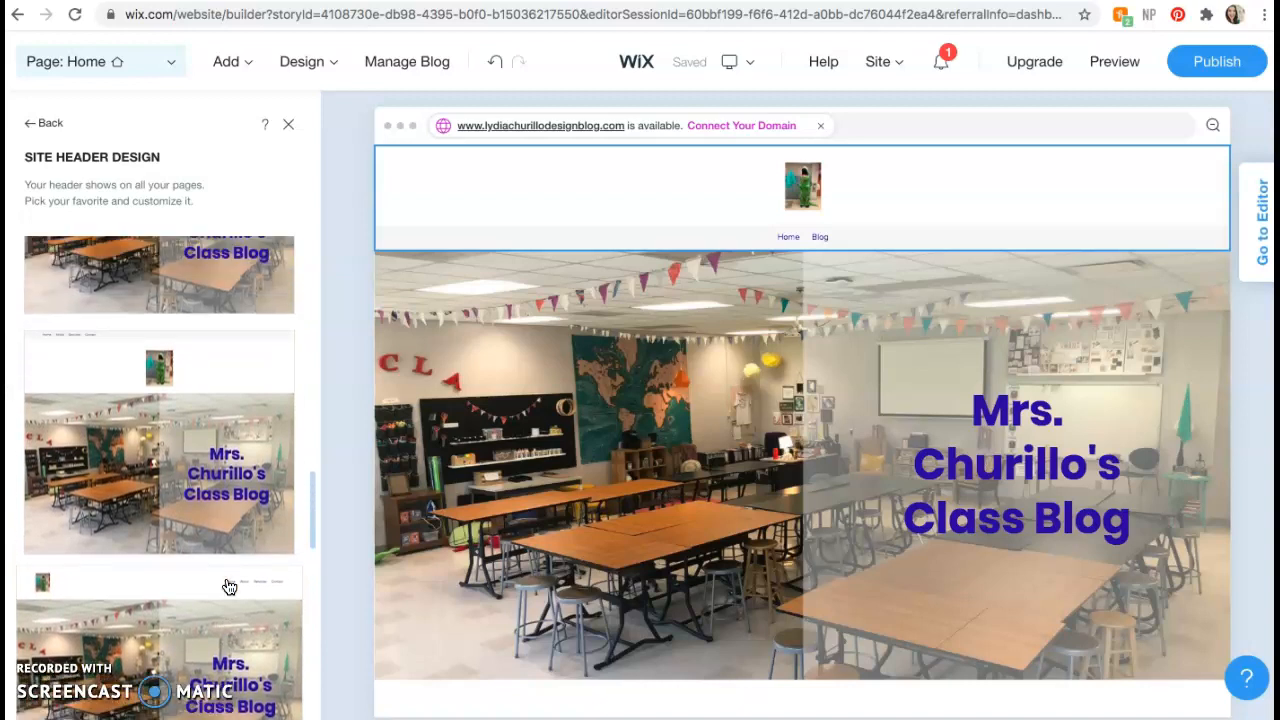
click(205, 390)
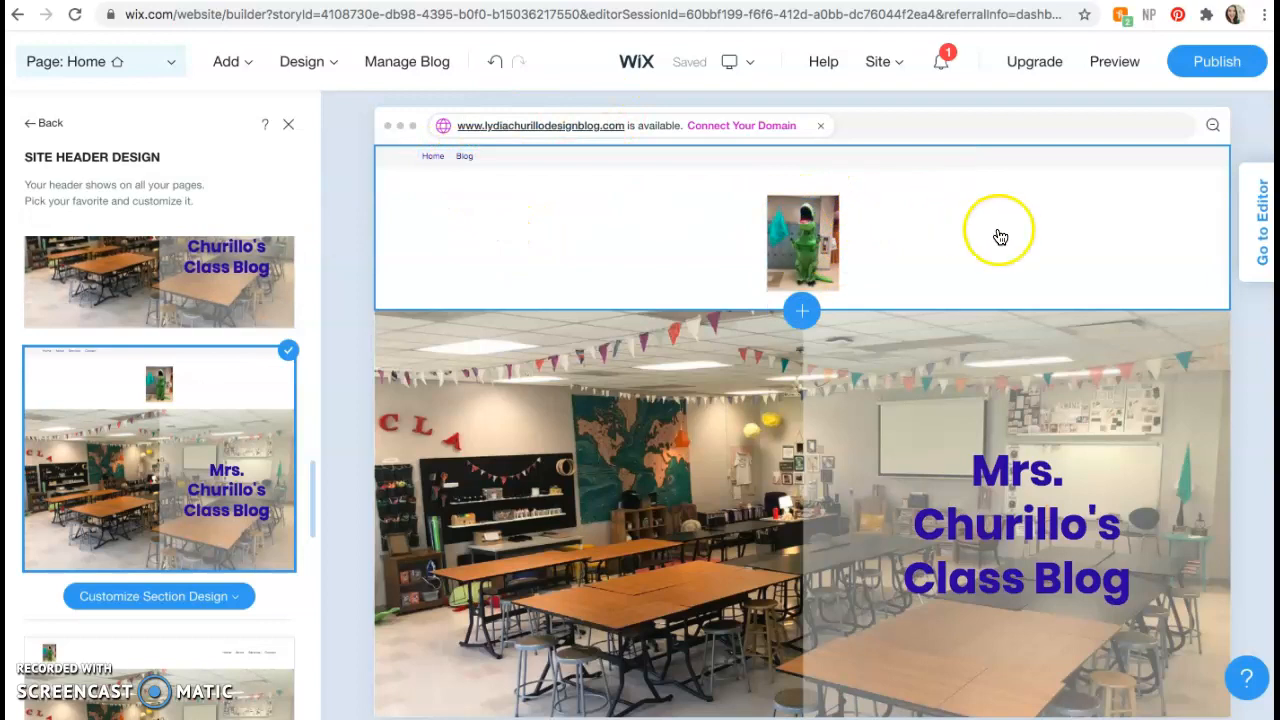
Step: Look over the home page under the new header layout and close the header design options
scroll(1000, 237, down, 2)
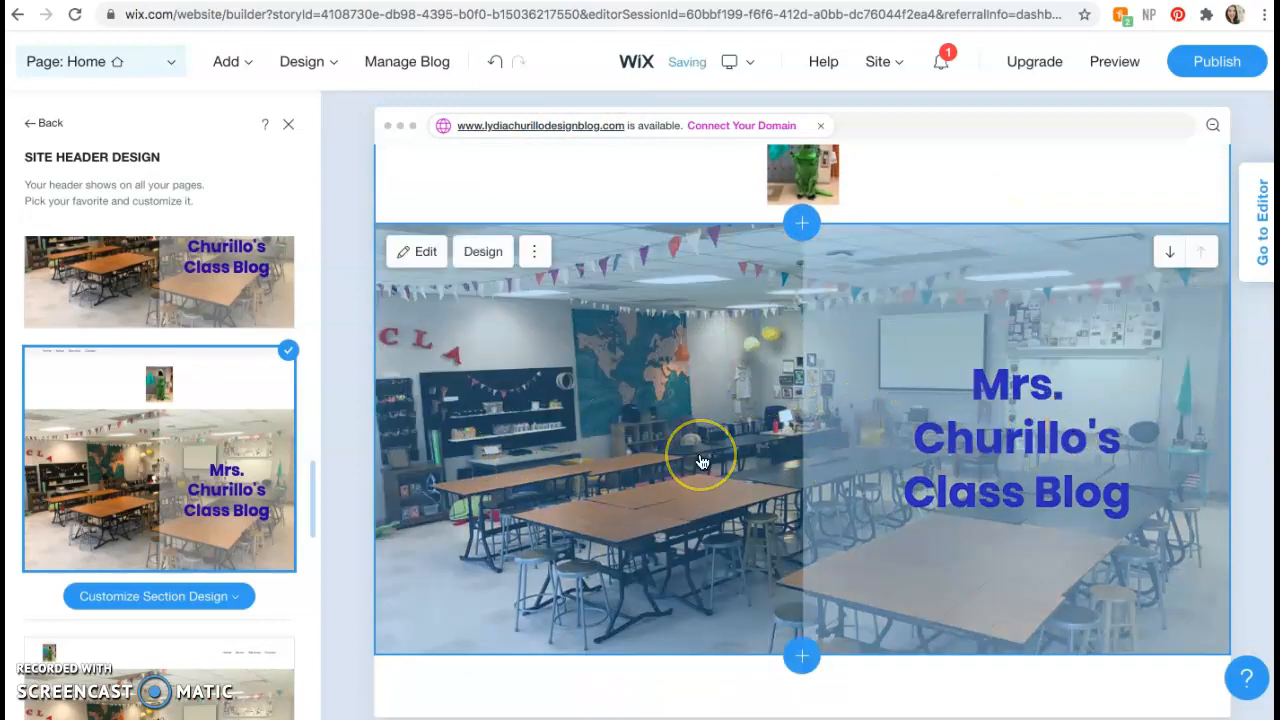
scroll(702, 462, up, 2)
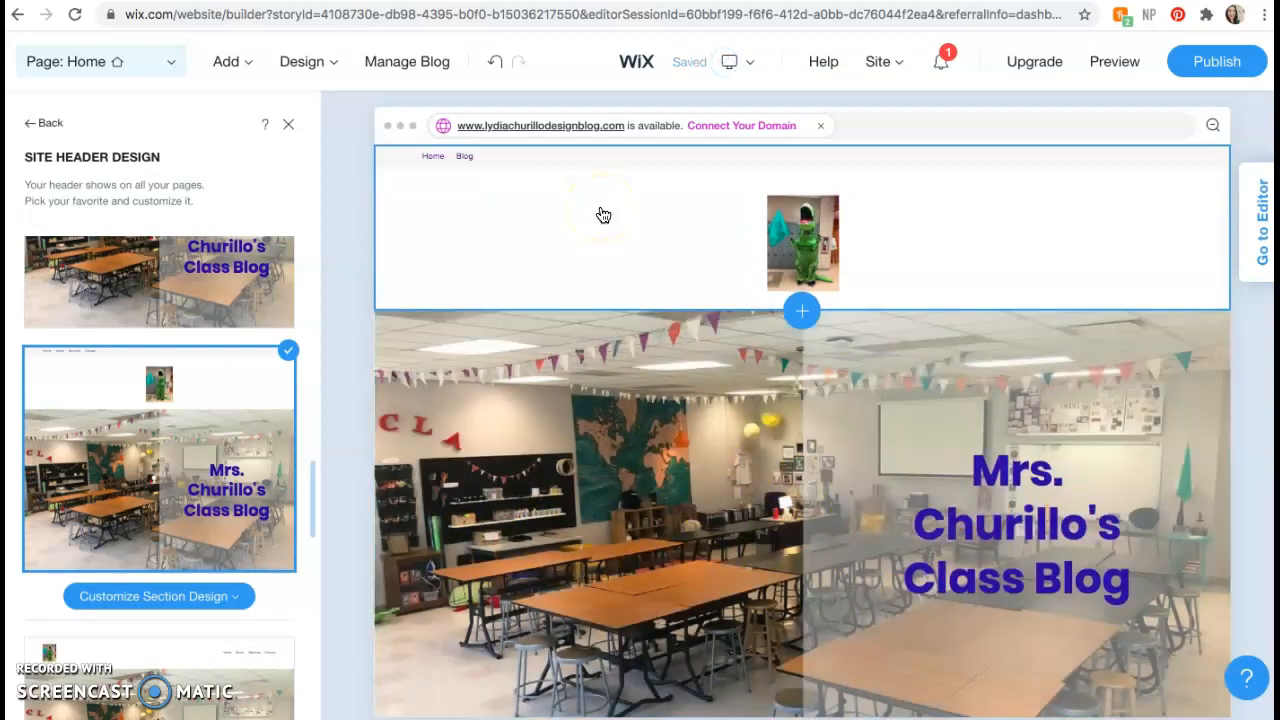
scroll(637, 260, down, 6)
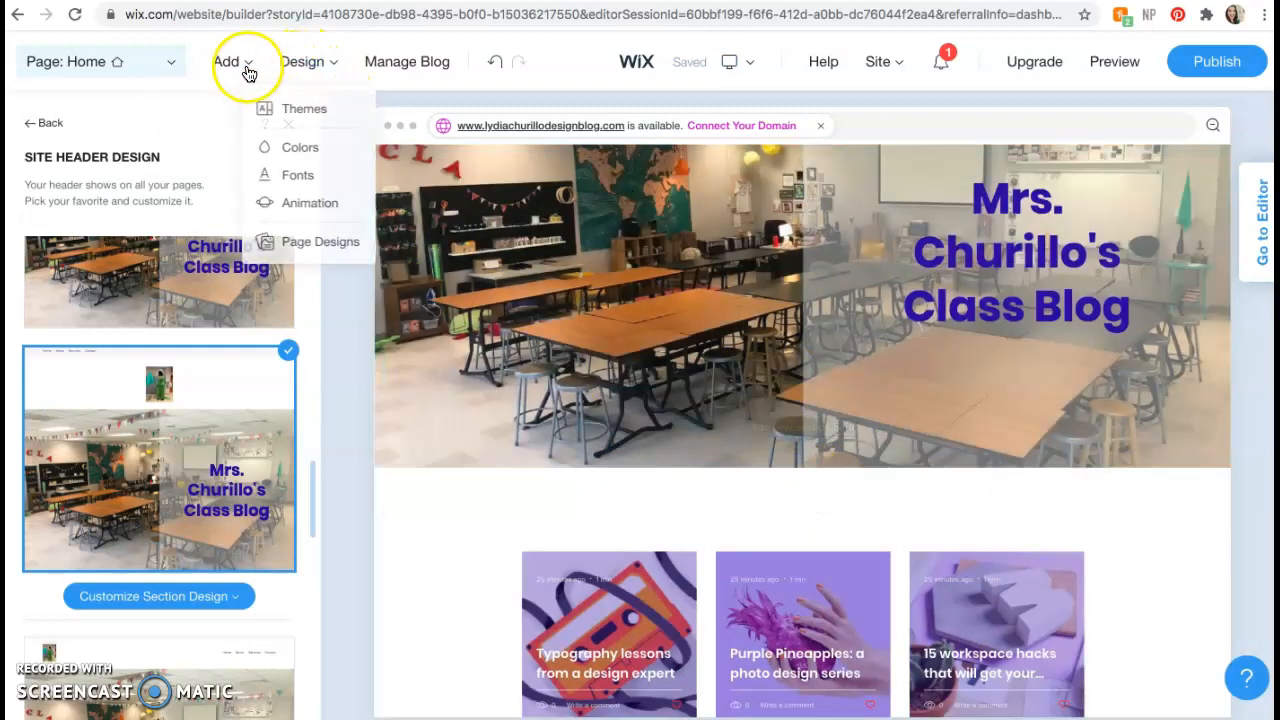
mouse_move(243, 68)
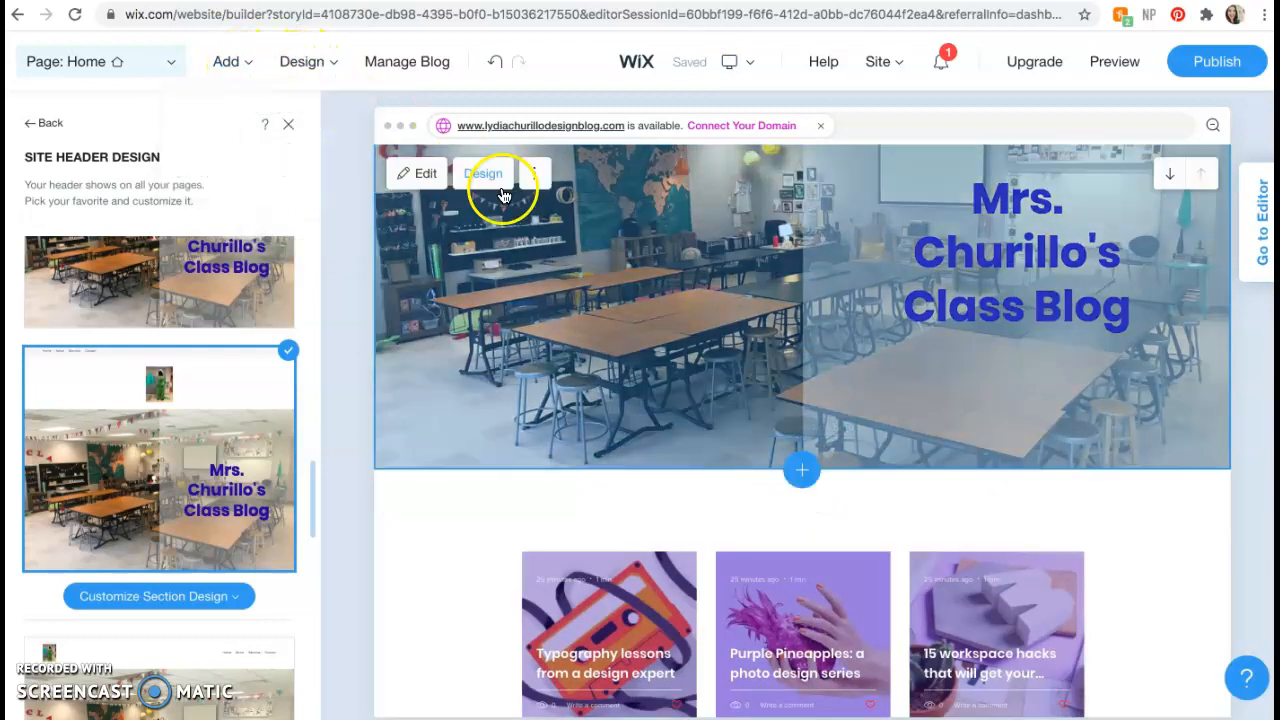
scroll(648, 447, up, 2)
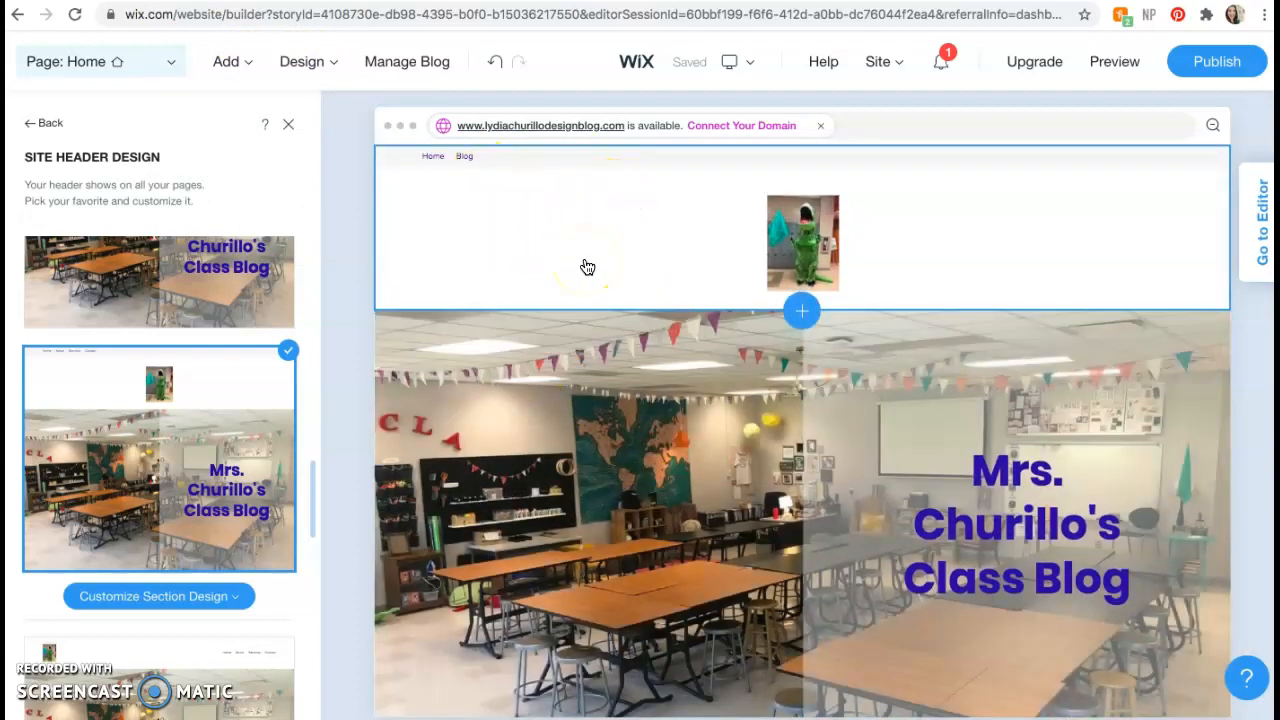
click(288, 124)
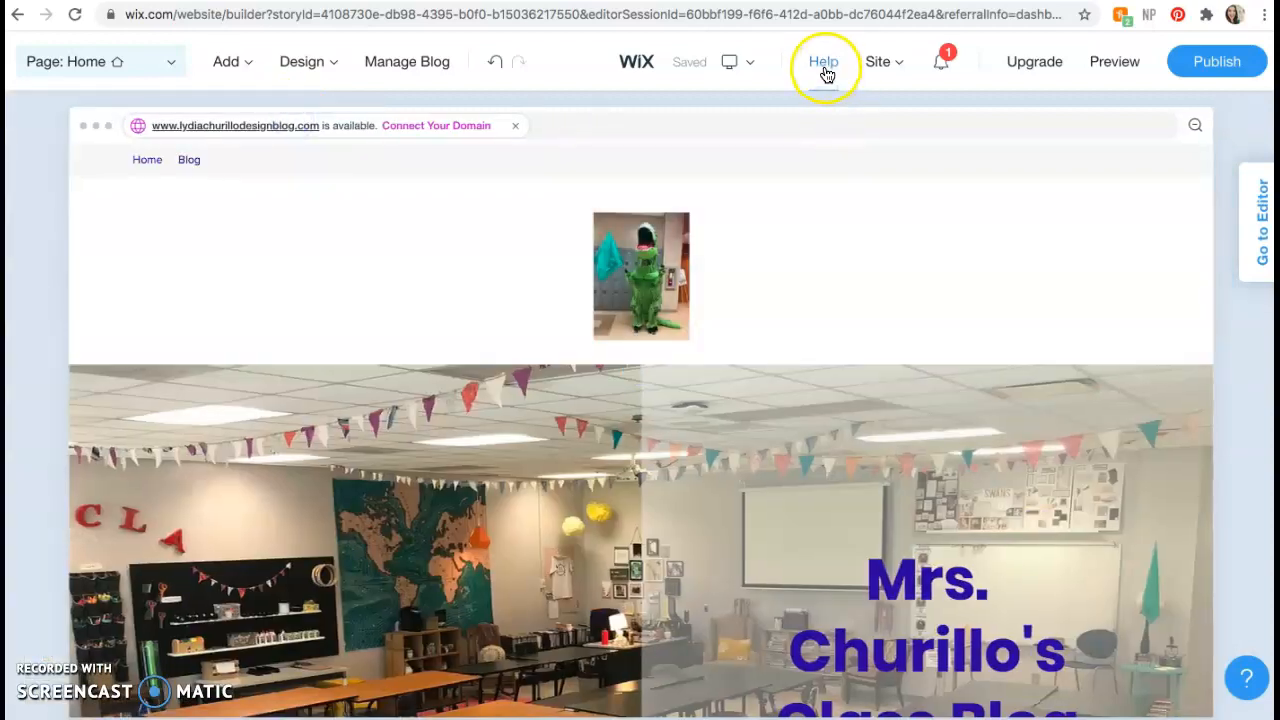
Step: Open the editor's help resources and show the full list of guided tours
click(819, 63)
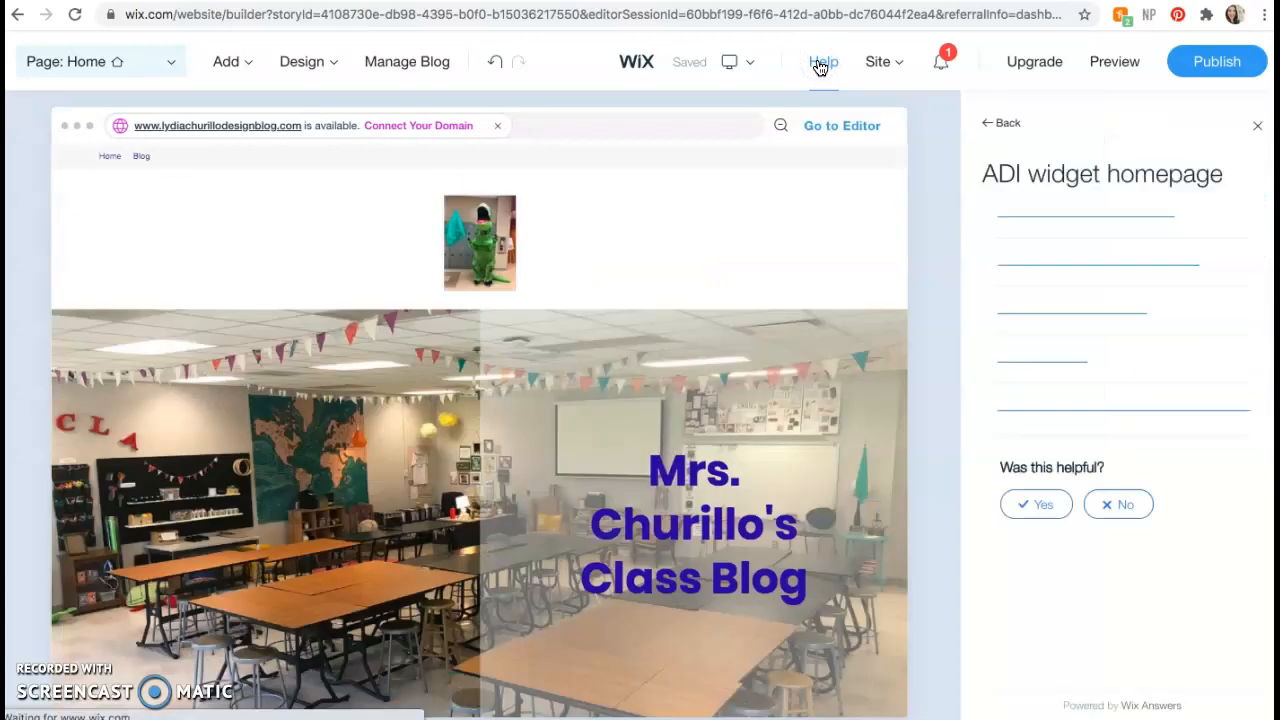
click(980, 125)
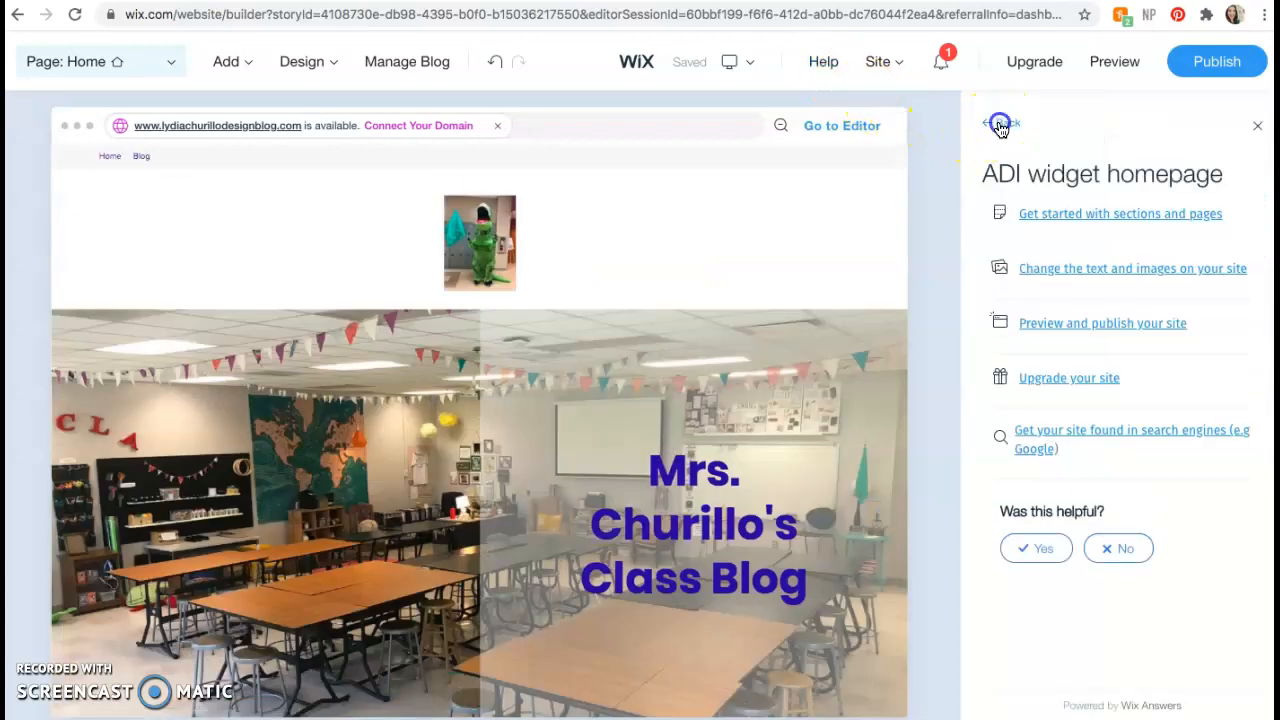
scroll(1106, 286, down, 2)
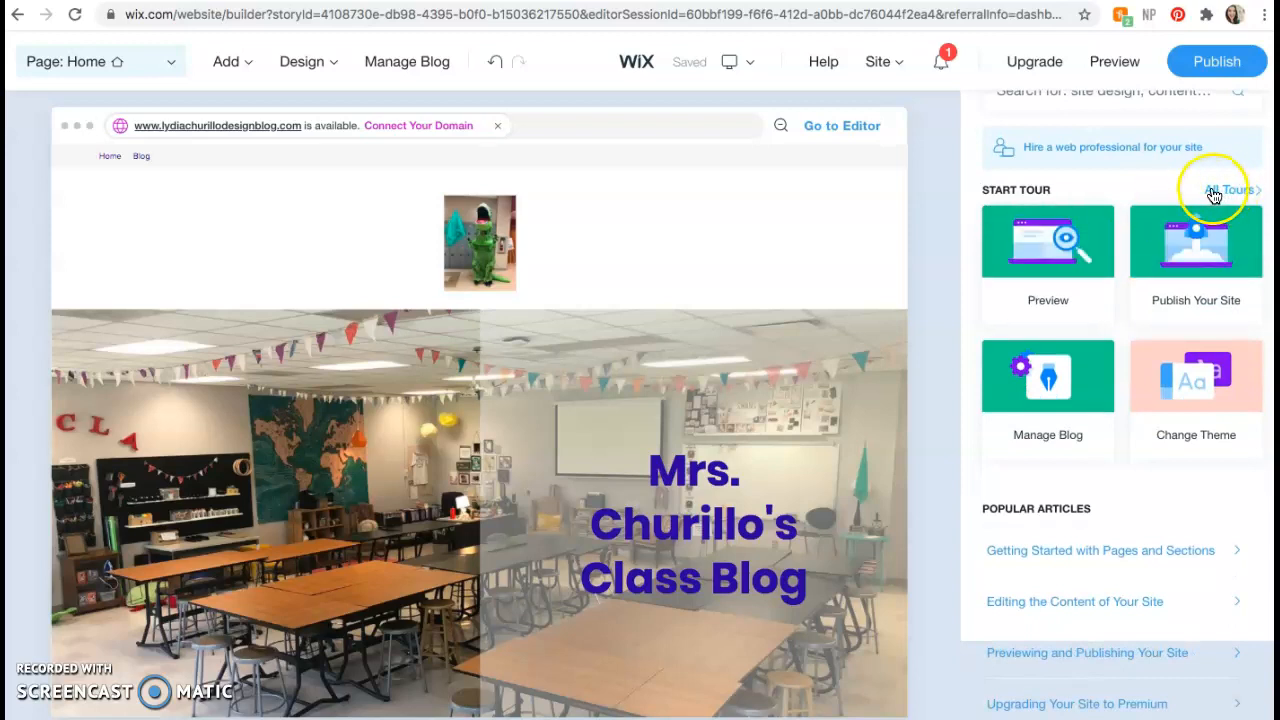
click(1212, 192)
scroll(1194, 312, down, 5)
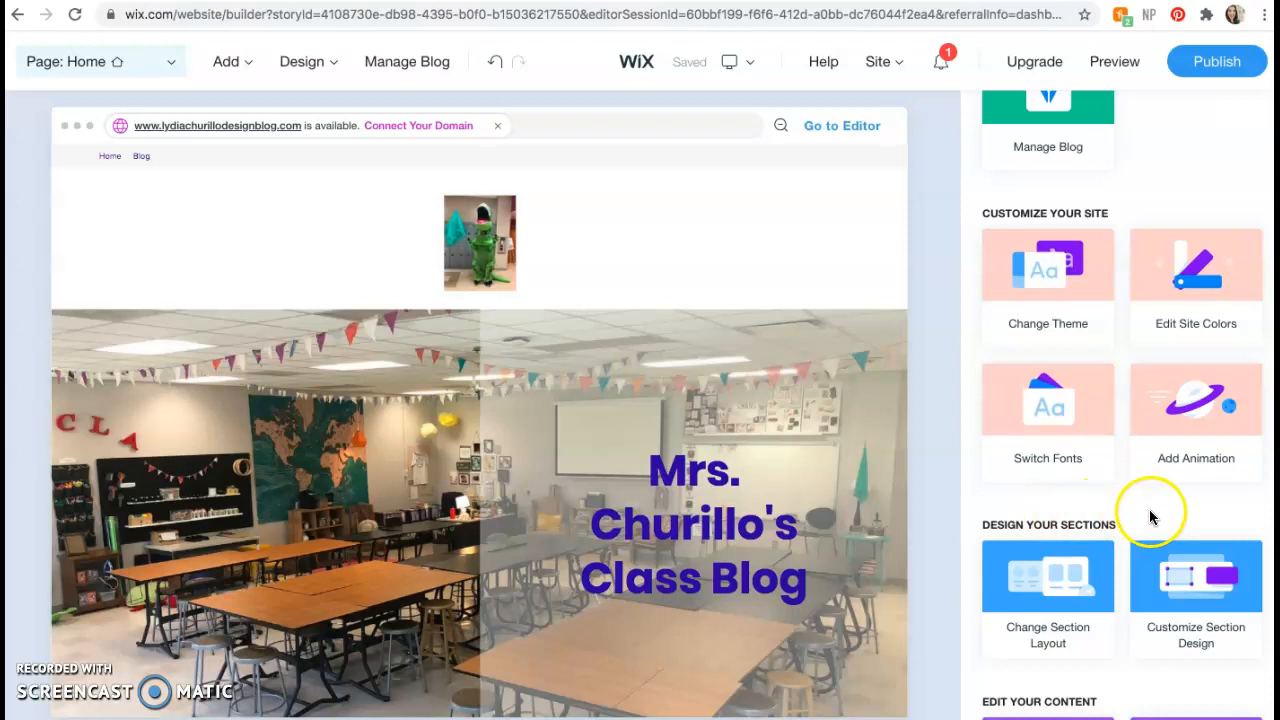
Step: Start the Switch Fonts tour with Show Me How and follow it to the site font settings
mouse_move(1086, 486)
mouse_move(1222, 314)
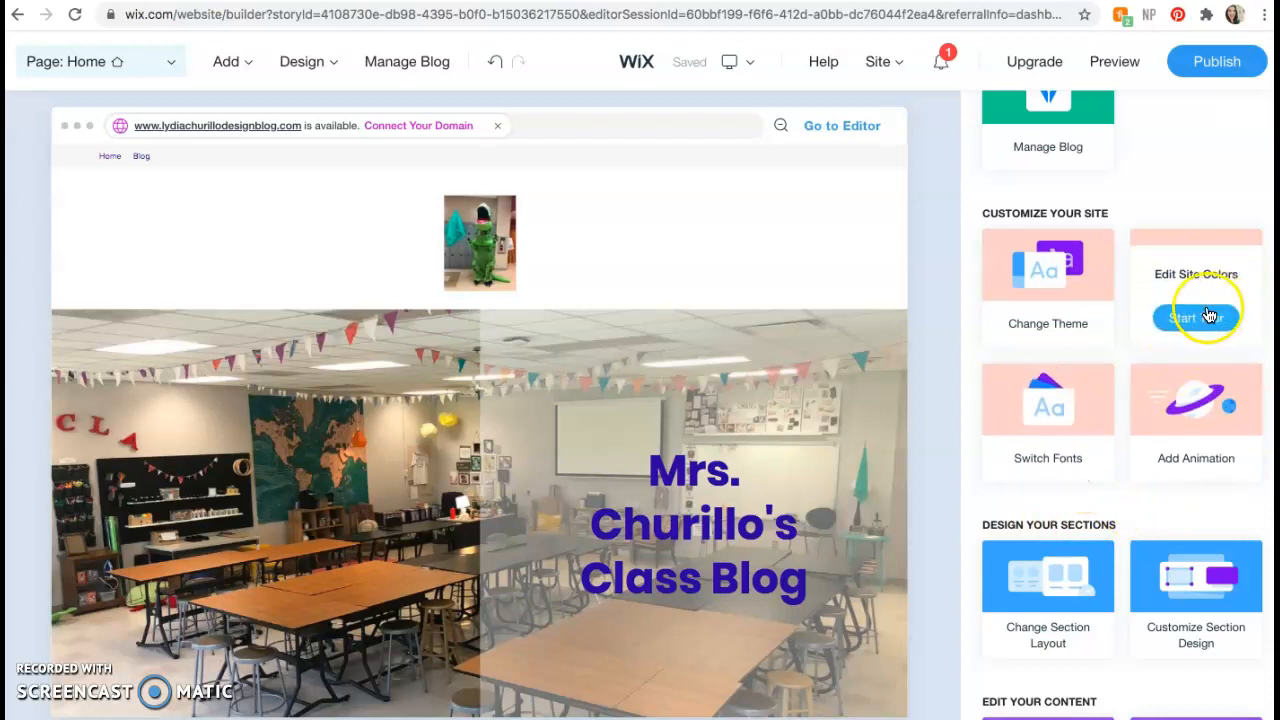
mouse_move(1073, 328)
mouse_move(1190, 463)
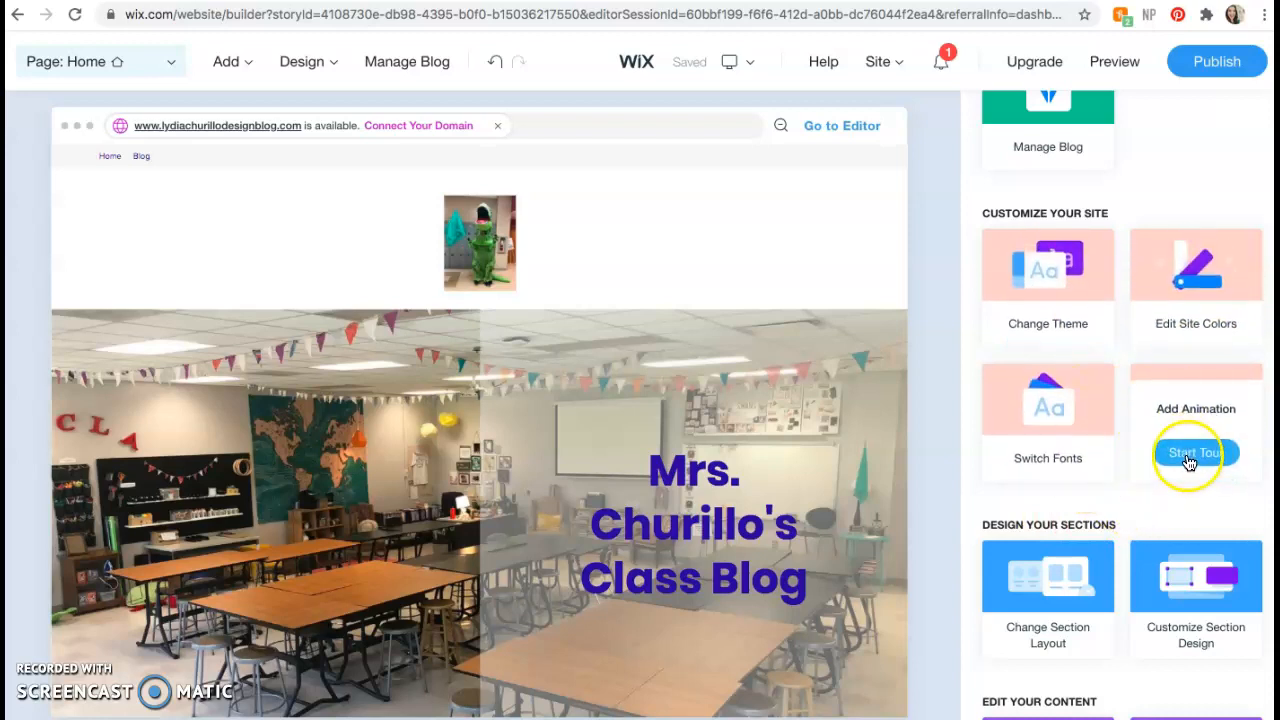
mouse_move(1085, 420)
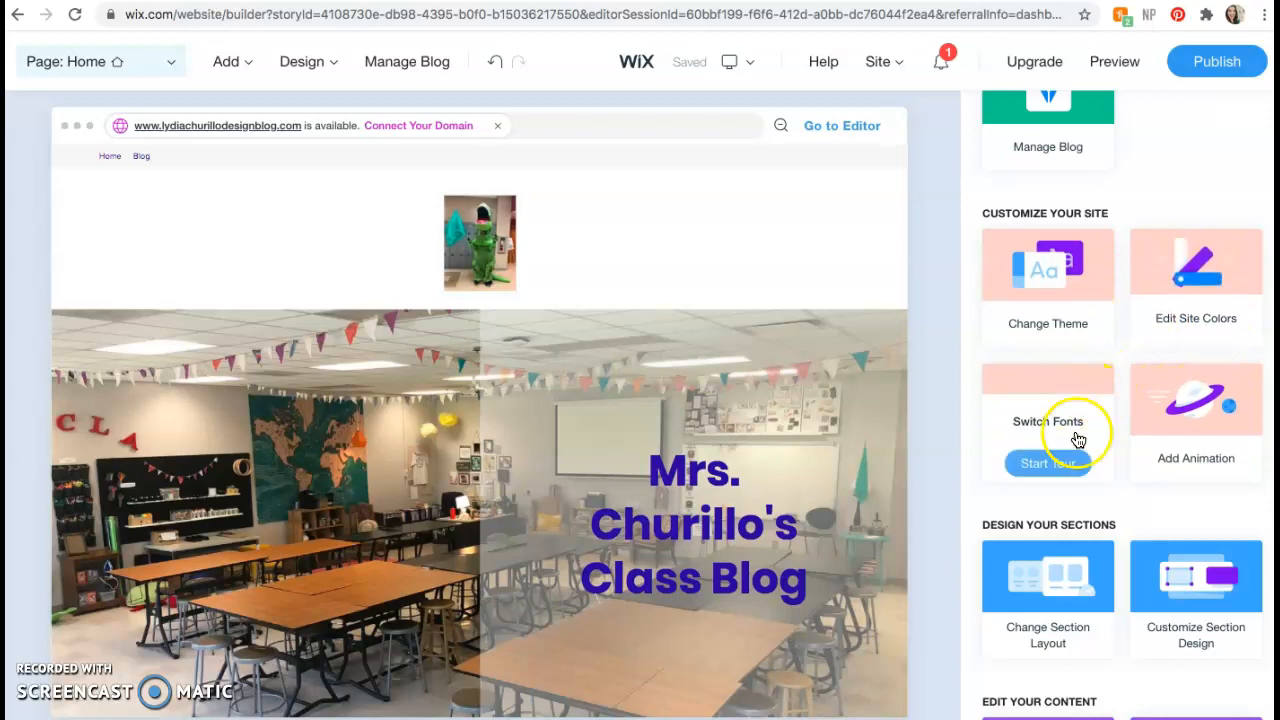
click(1063, 450)
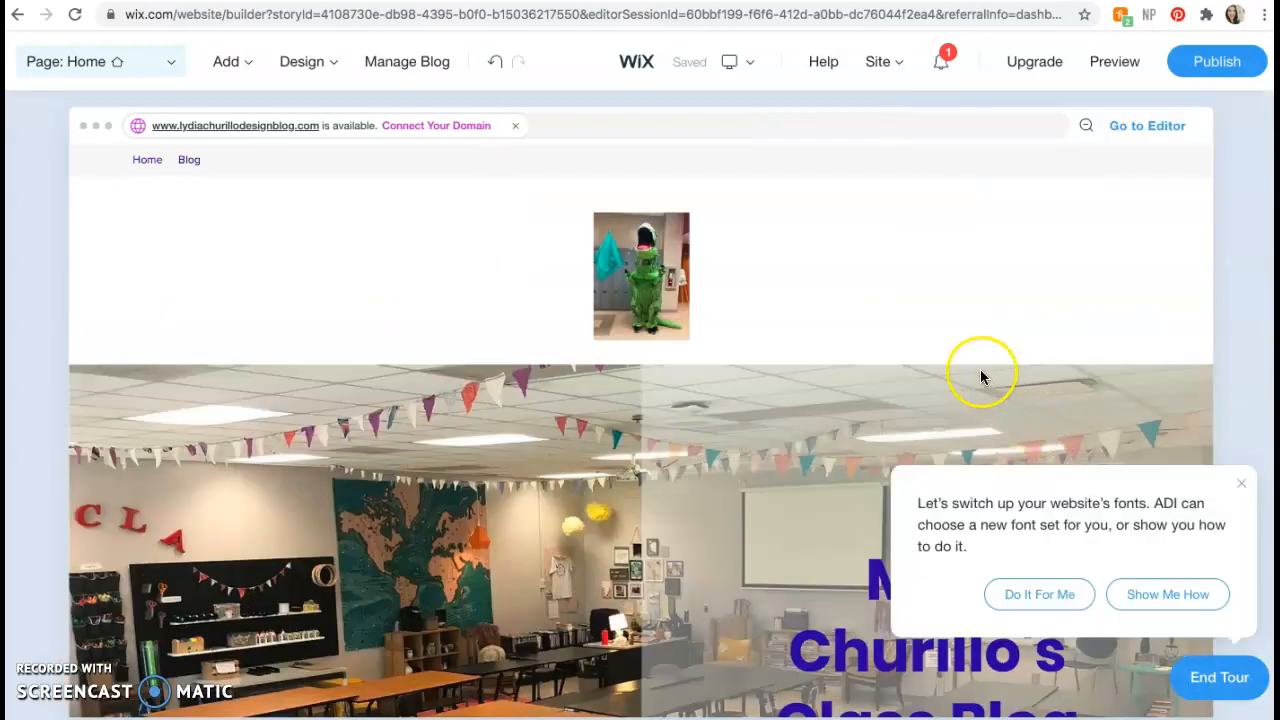
click(1192, 609)
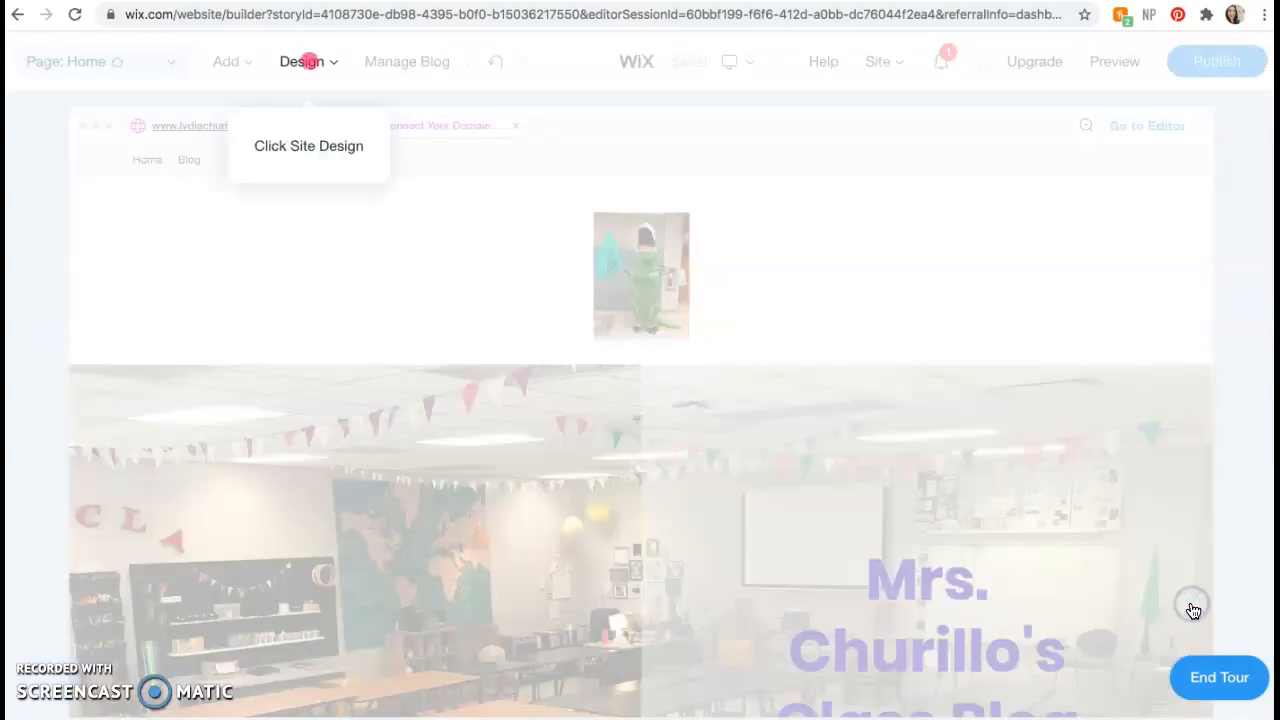
click(306, 64)
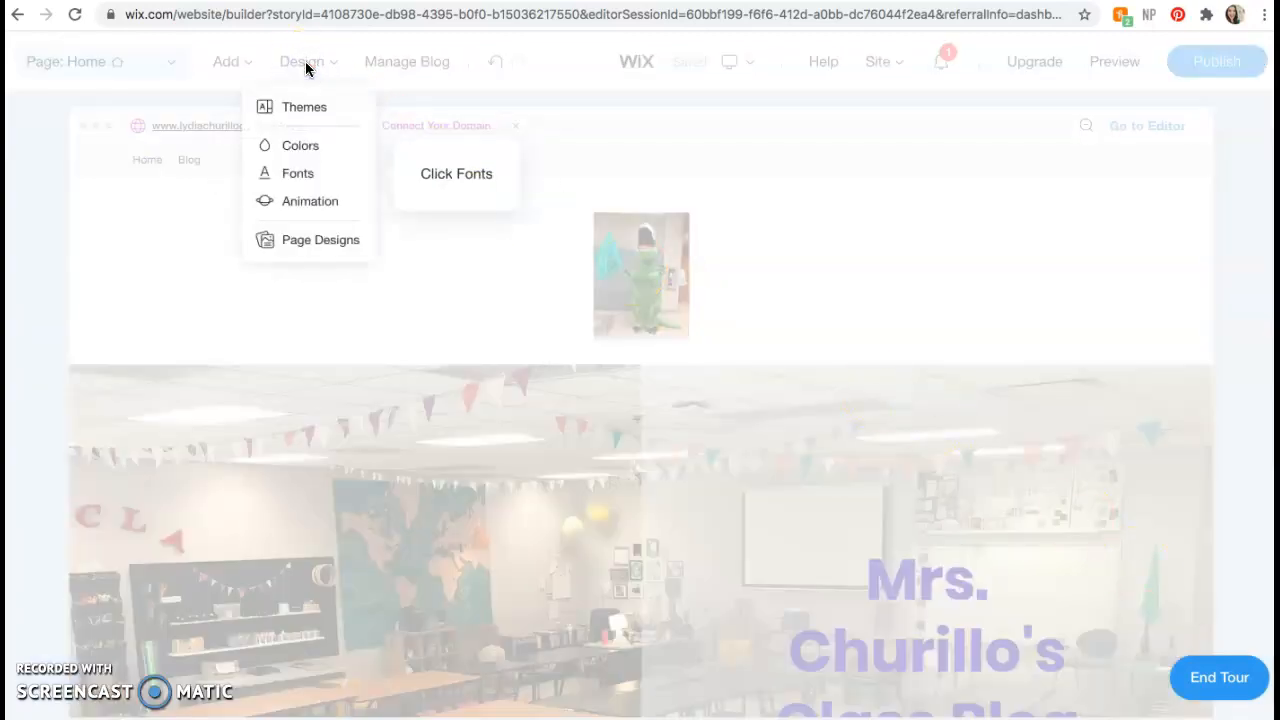
click(304, 176)
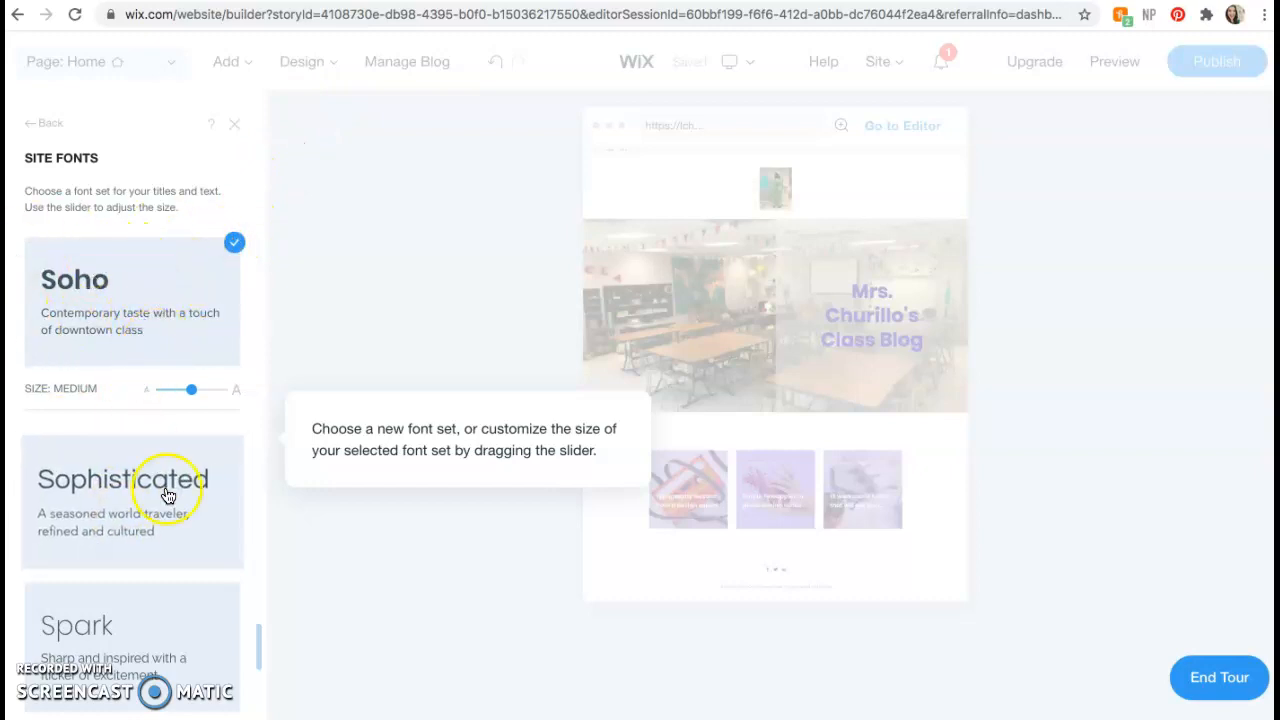
Step: Browse the available site font sets, keeping Soho selected, and end the font tour
scroll(194, 392, down, 3)
scroll(194, 392, down, 4)
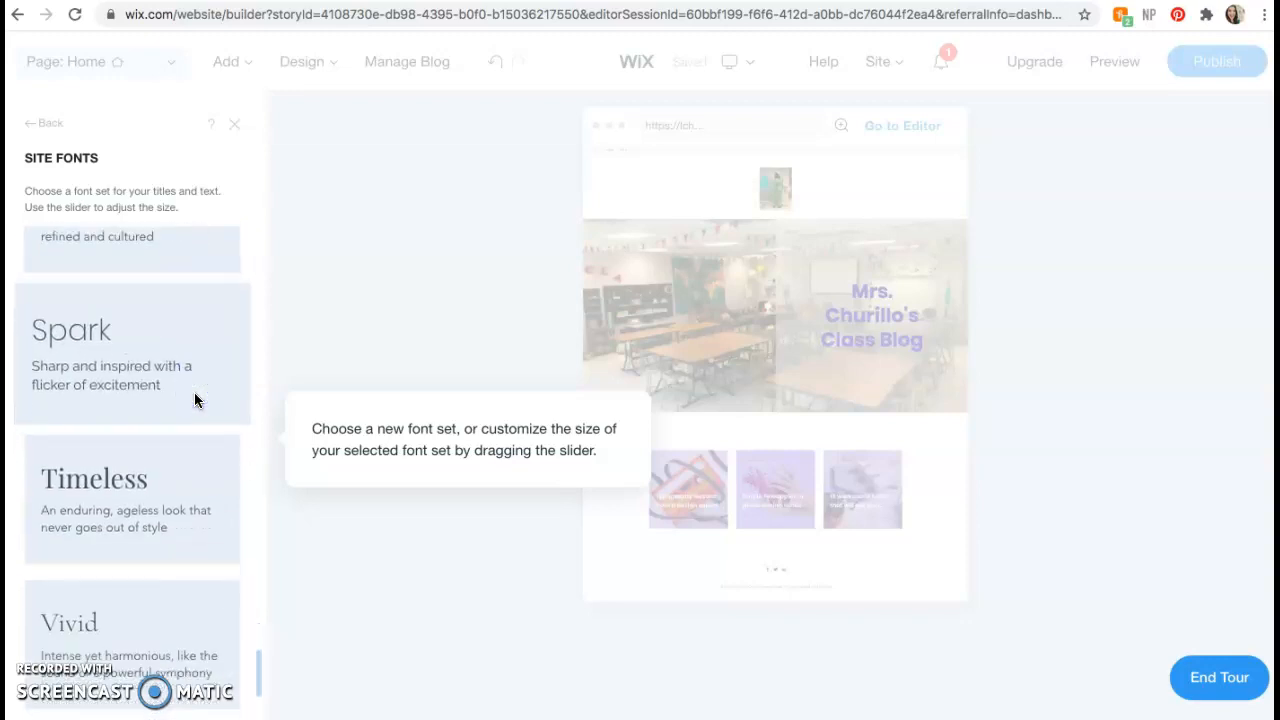
scroll(183, 607, down, 1)
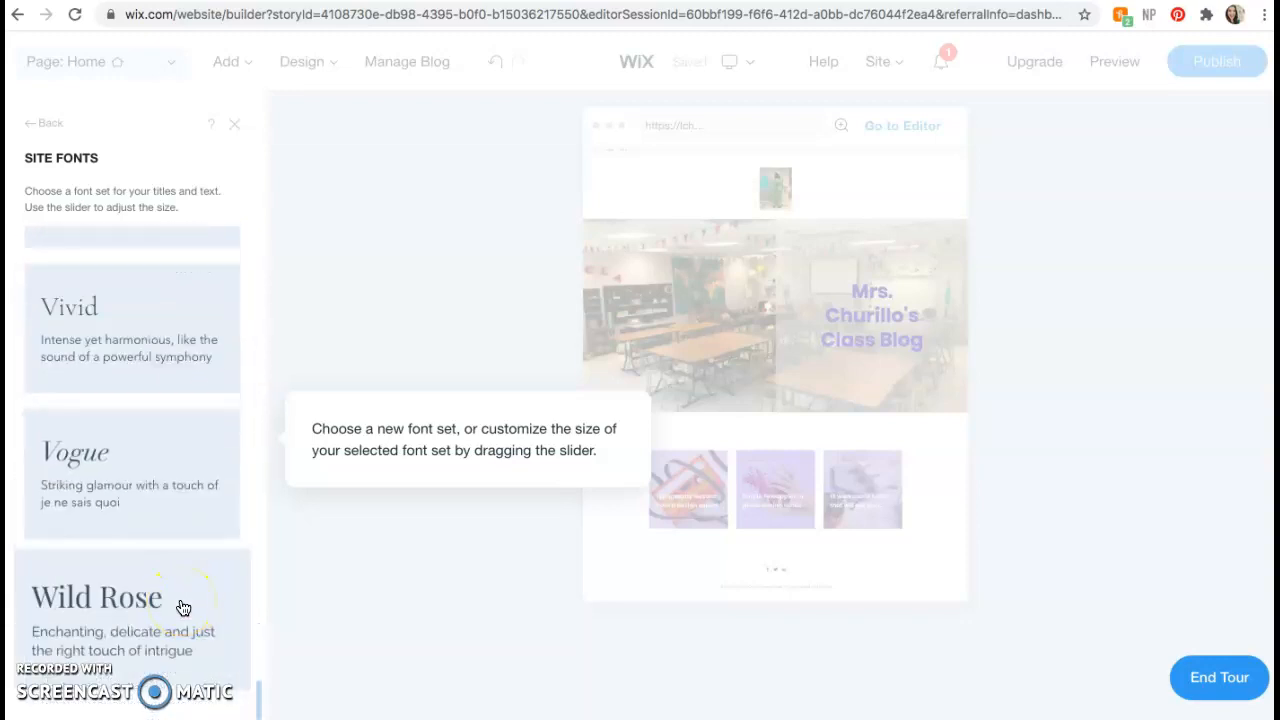
scroll(182, 428, up, 7)
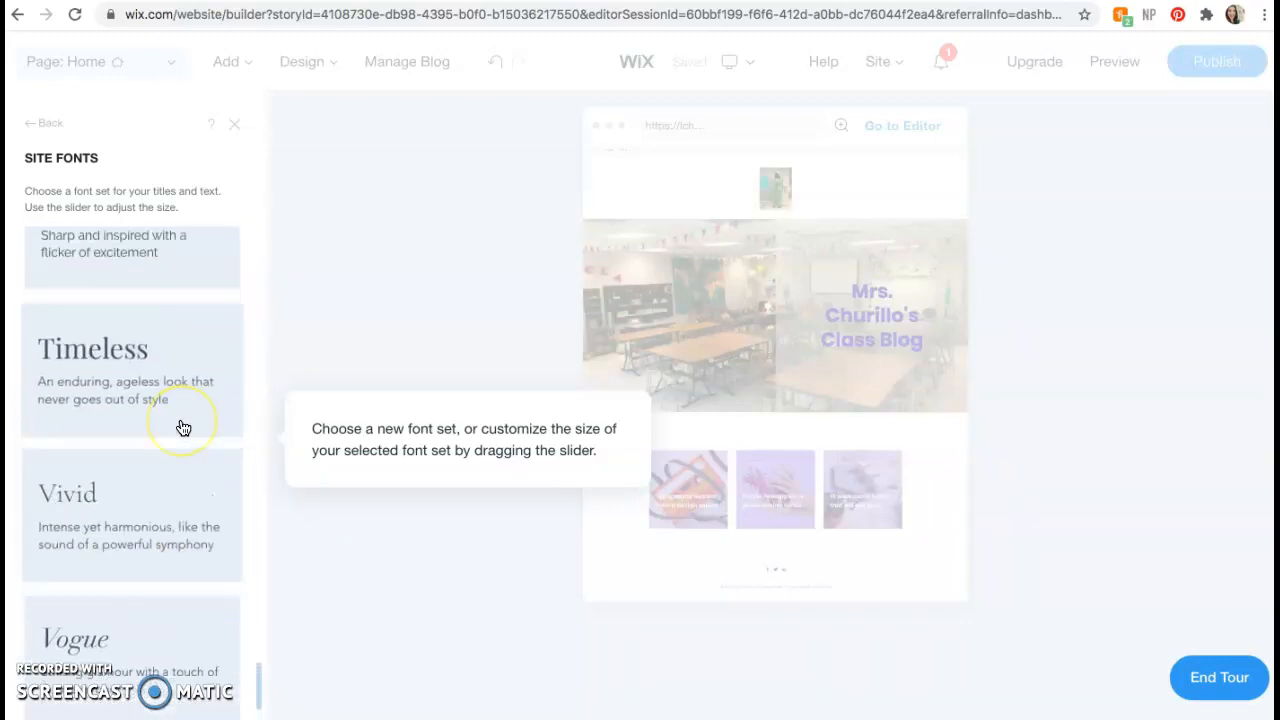
scroll(183, 428, up, 4)
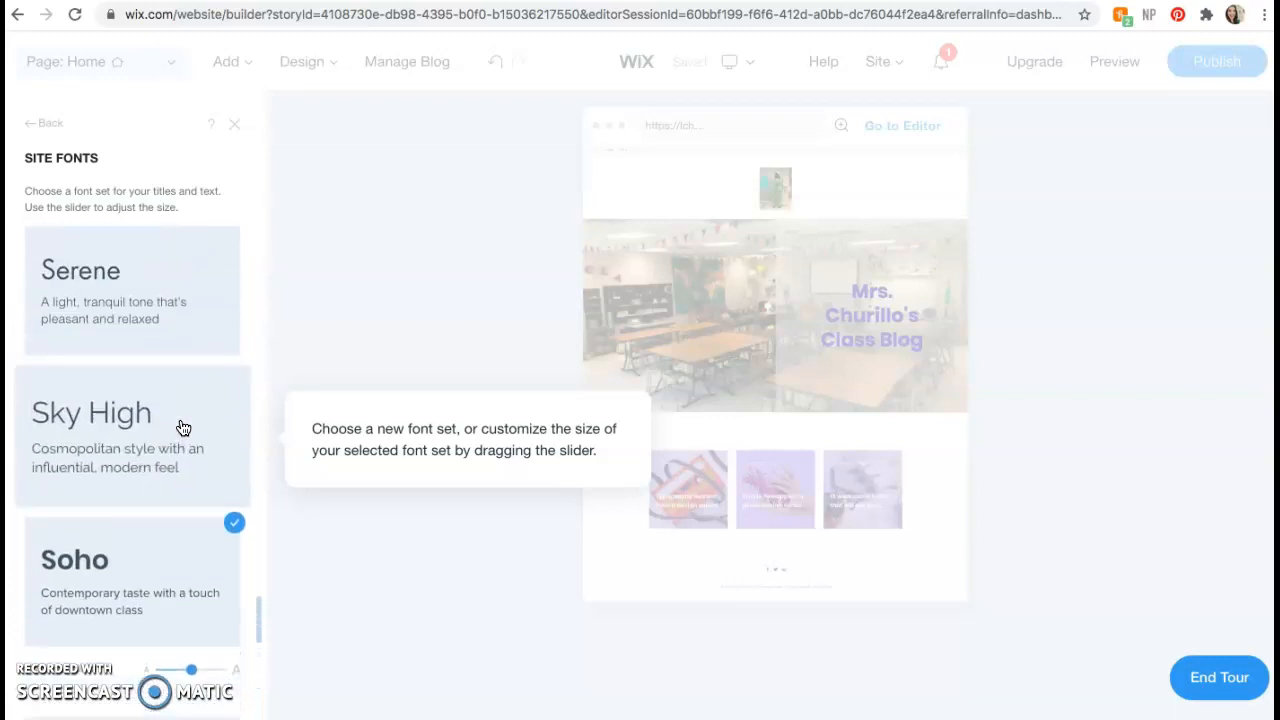
scroll(183, 430, down, 2)
click(165, 541)
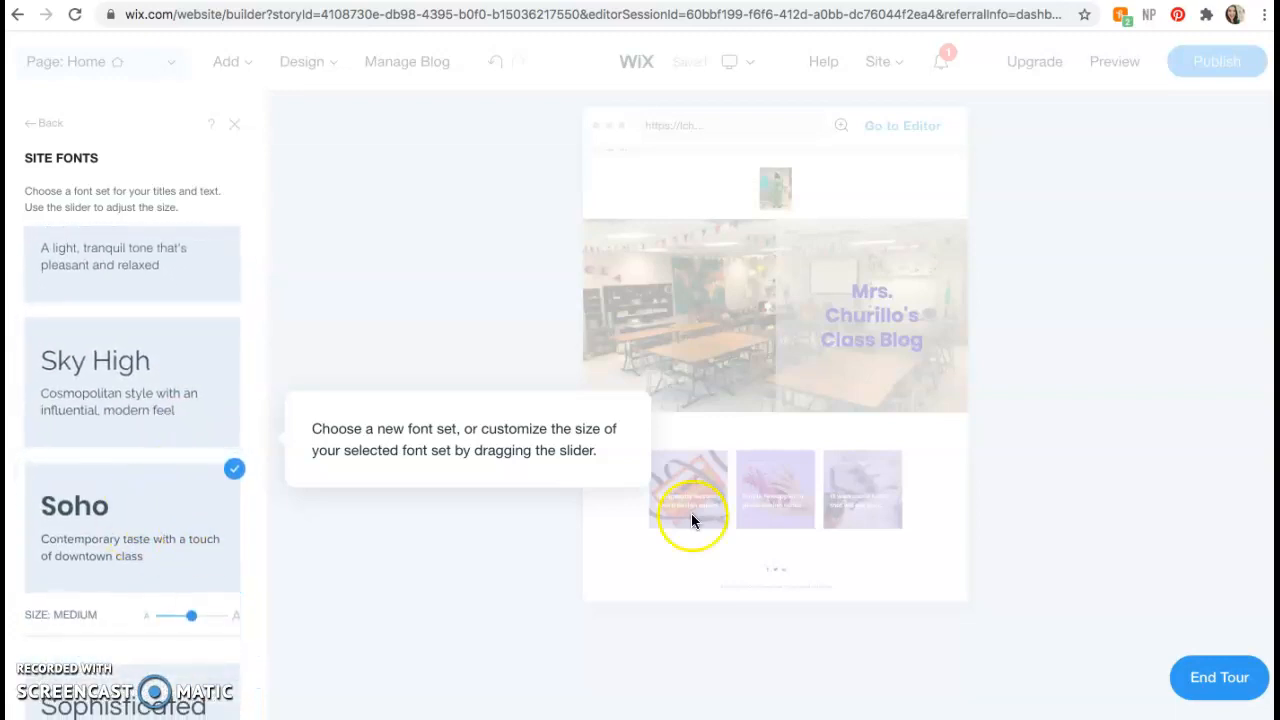
click(1217, 677)
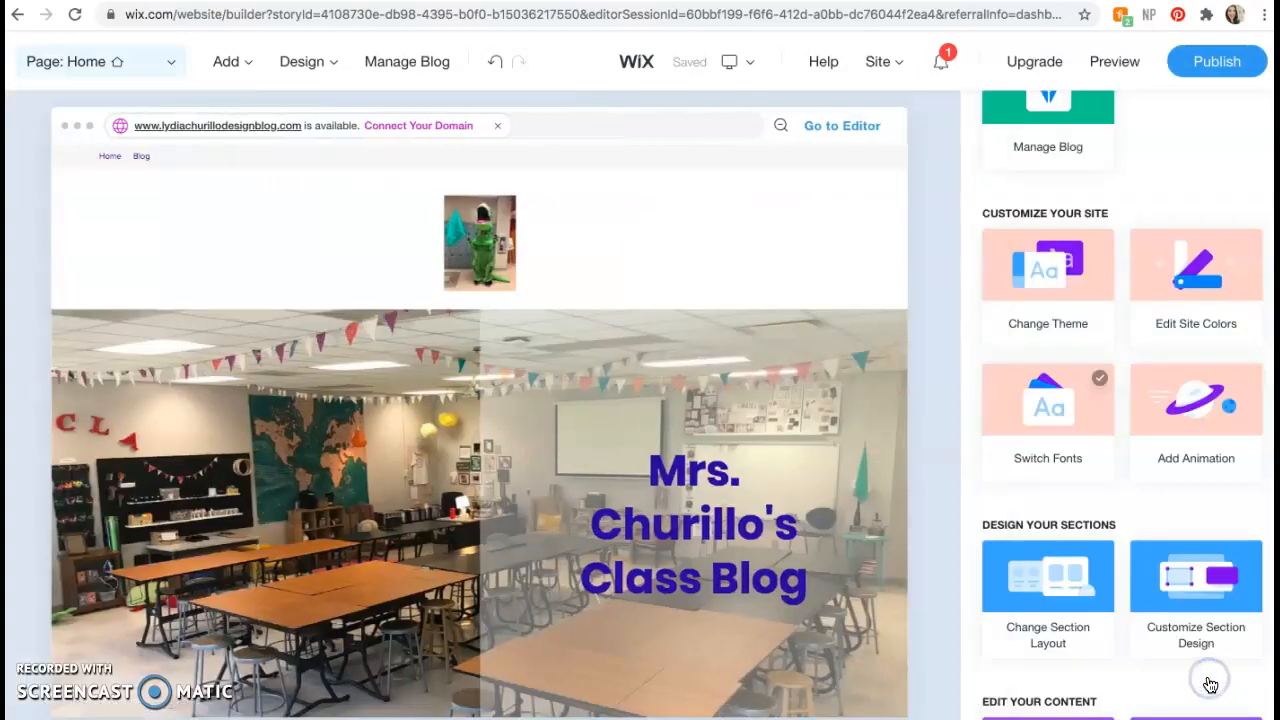
Step: Start the Add Animation tour and follow it to the site animation settings
scroll(957, 447, down, 1)
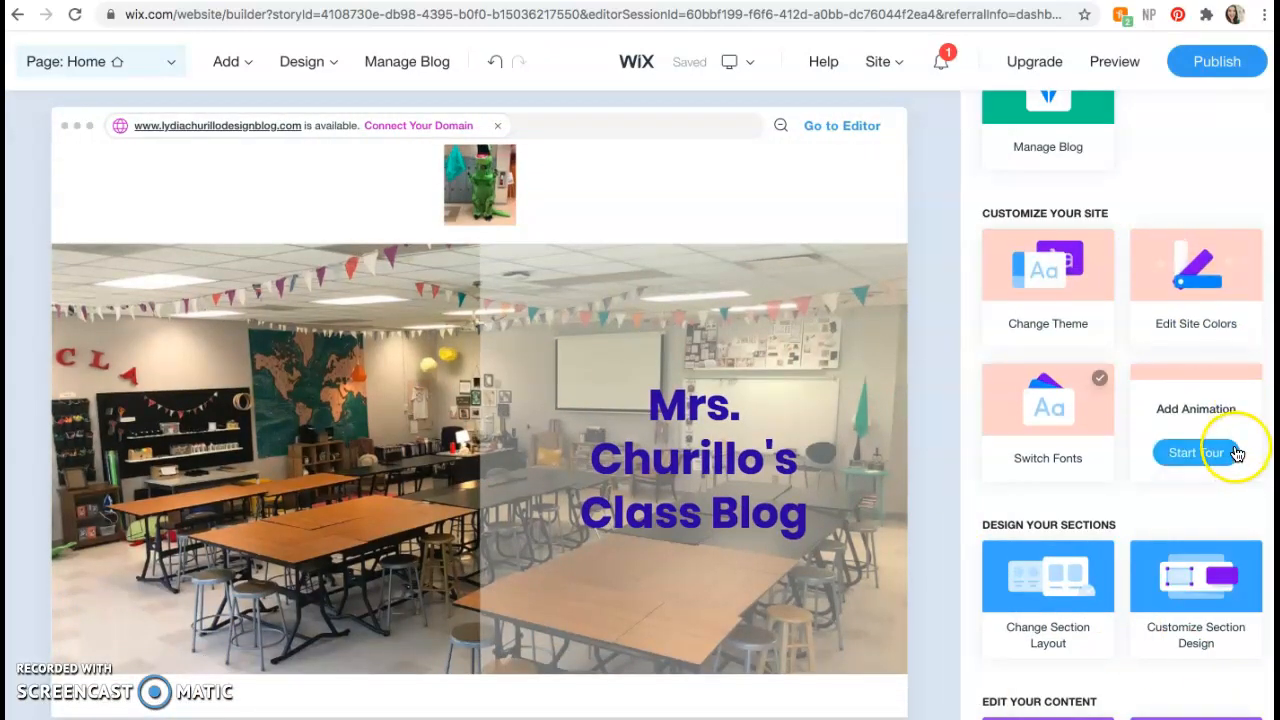
scroll(1232, 450, down, 3)
scroll(1236, 452, up, 3)
click(1196, 420)
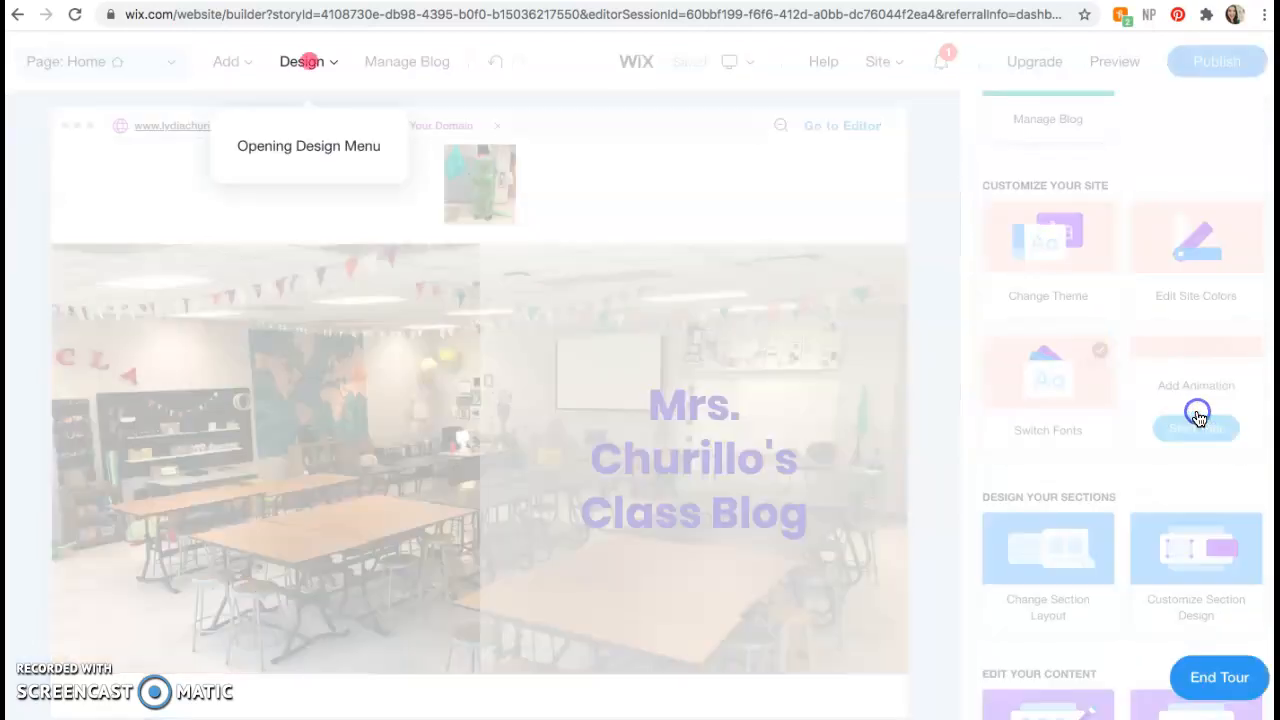
click(306, 66)
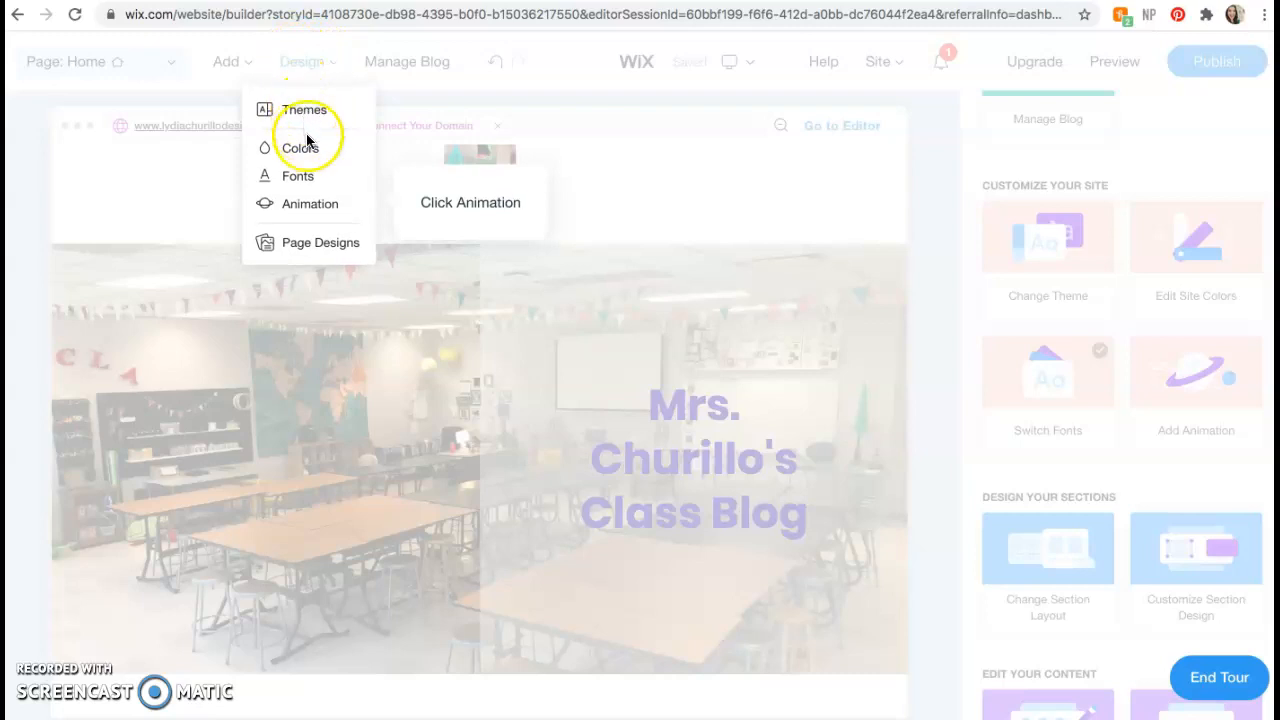
click(308, 210)
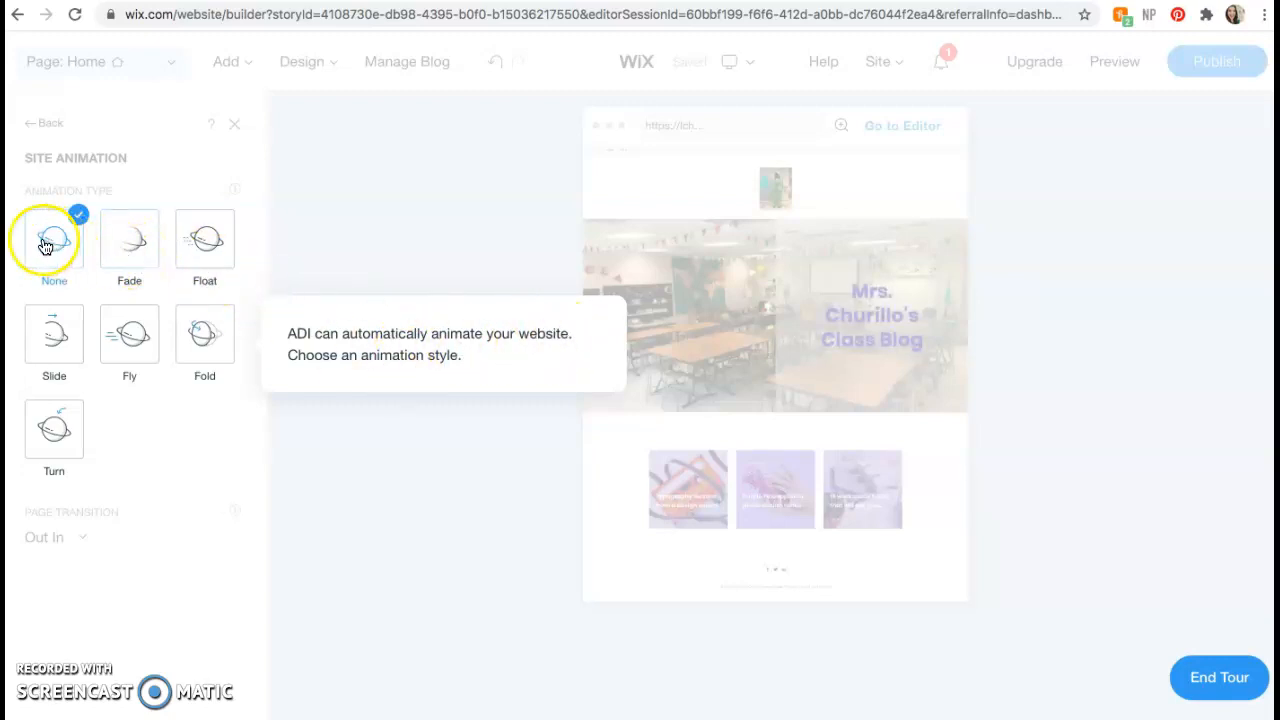
Step: Apply the Fade animation to the site, preview how the page scrolls with it, and return to try another style
click(142, 248)
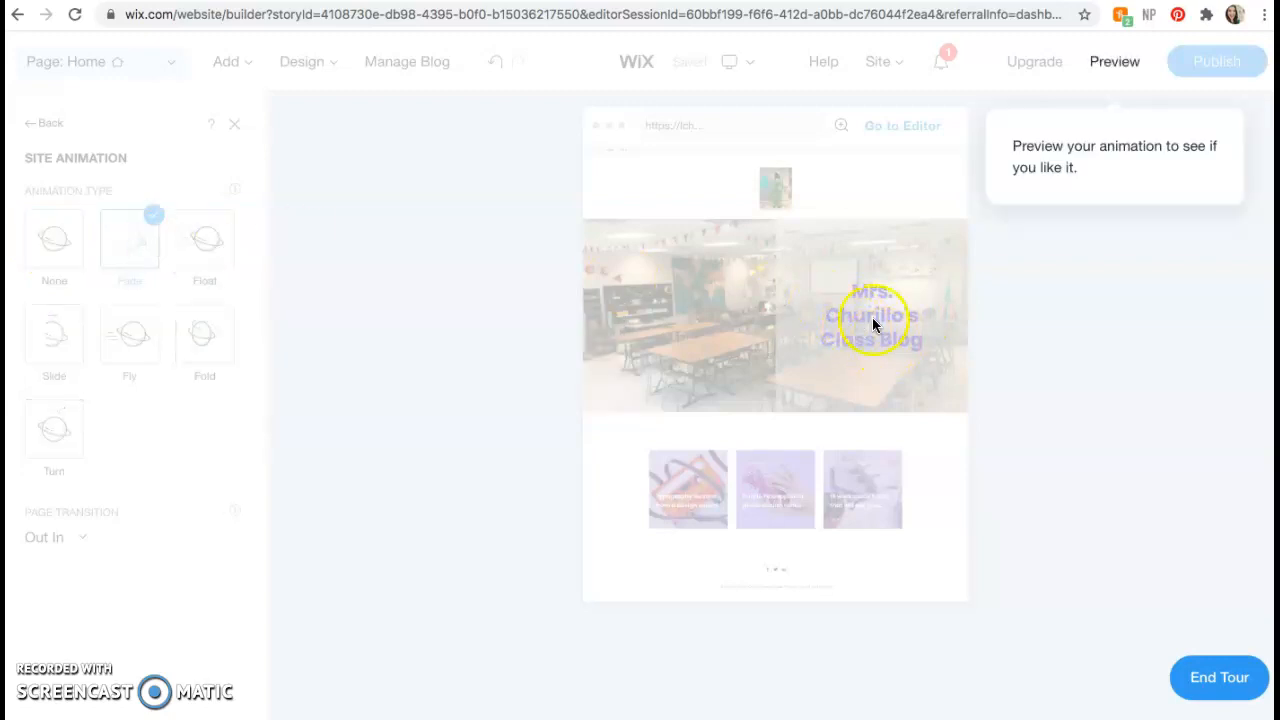
click(206, 252)
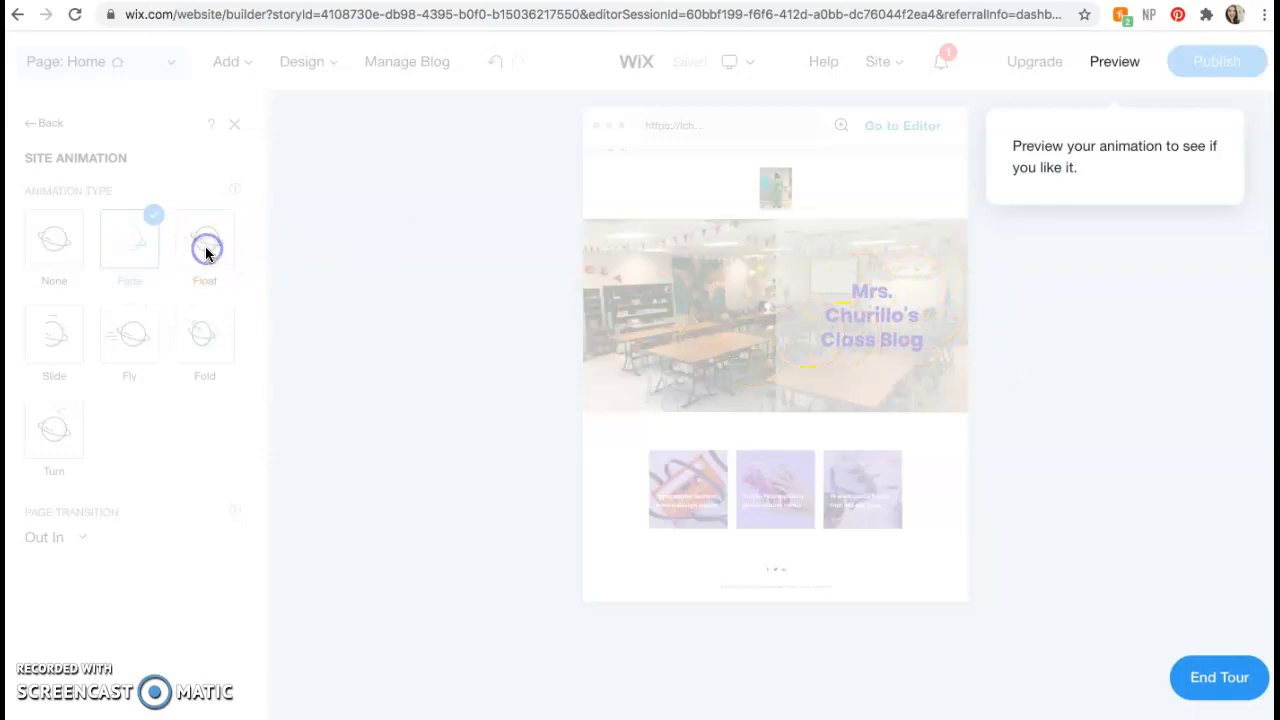
click(1110, 72)
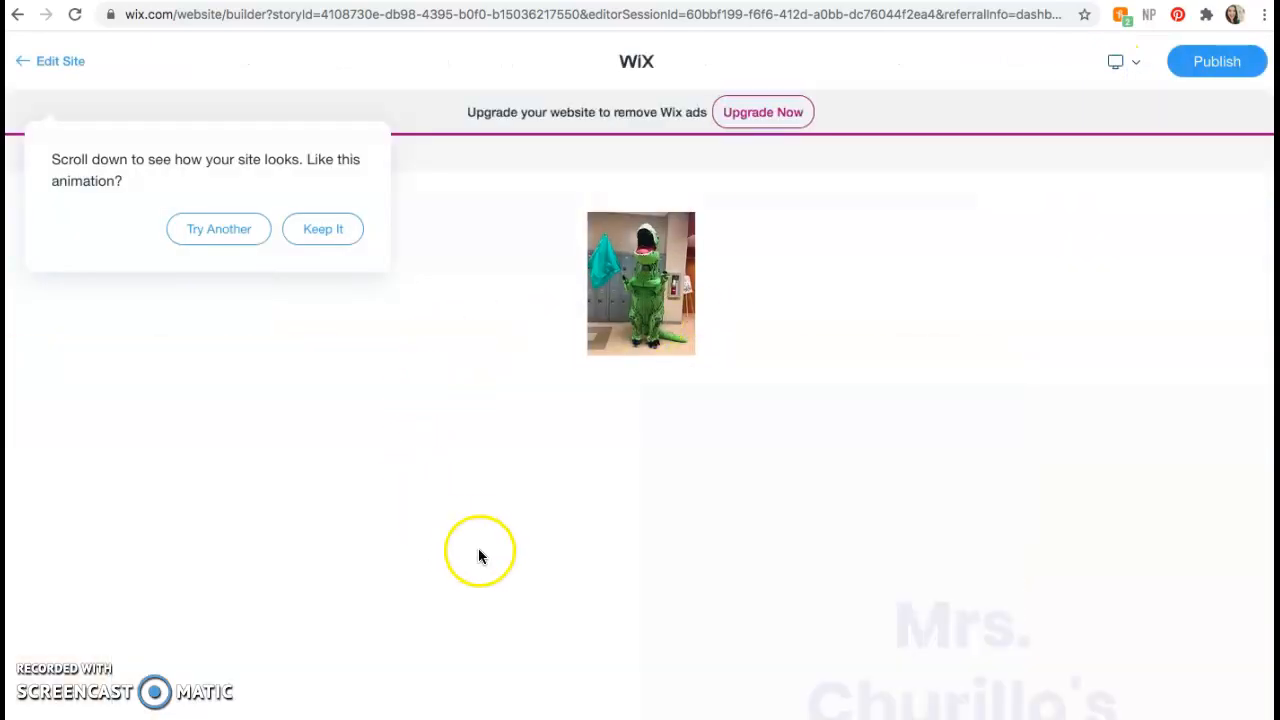
scroll(508, 557, down, 2)
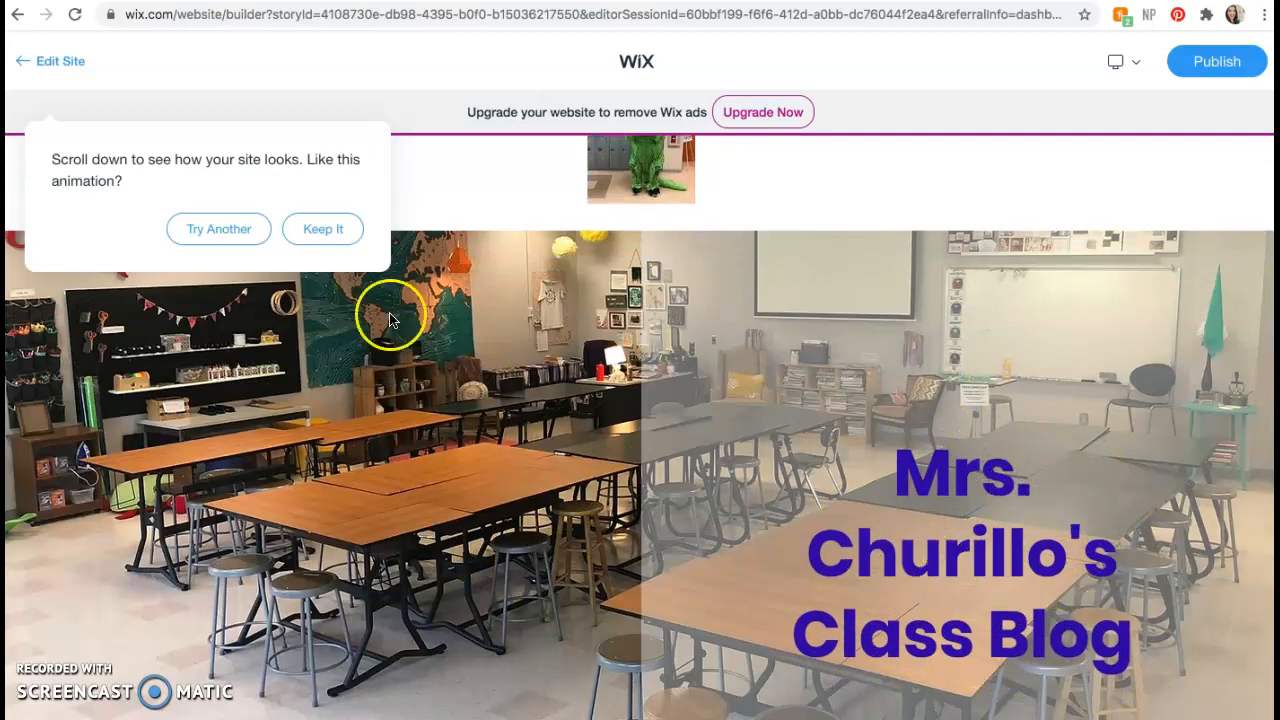
click(226, 232)
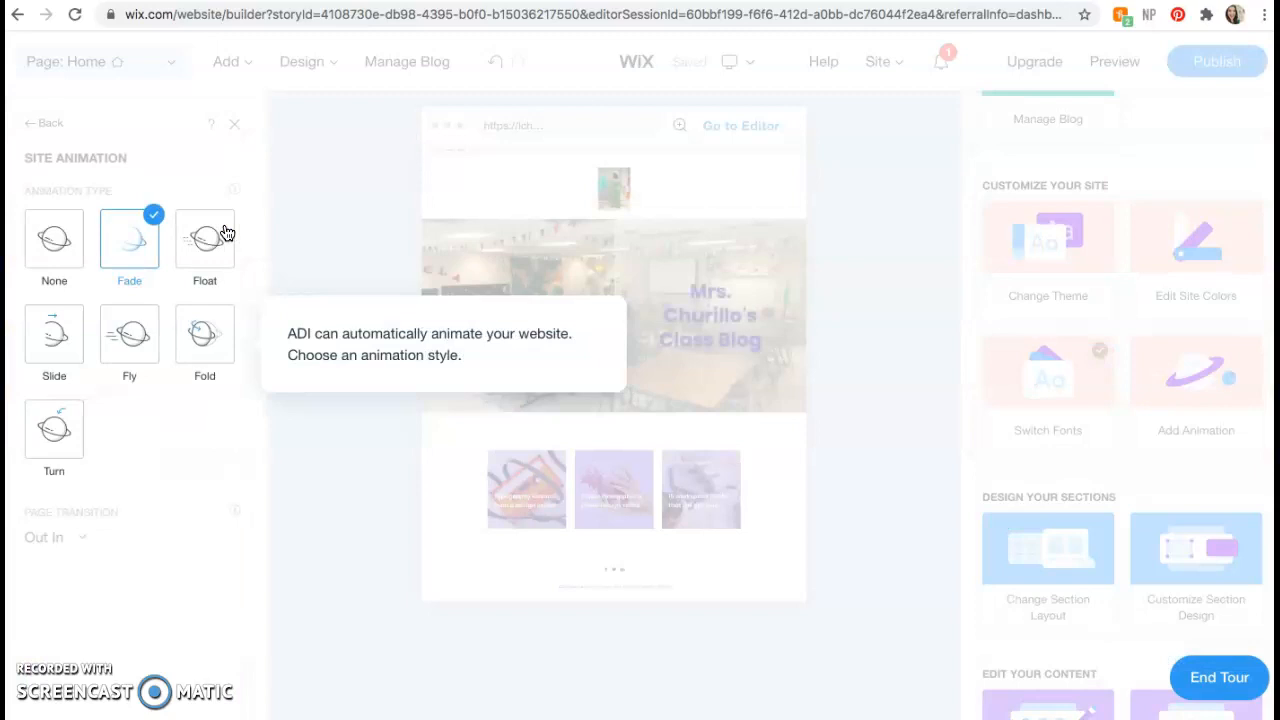
Step: Switch the site animation to Fly, preview it, and return to the animation styles to try another
click(131, 334)
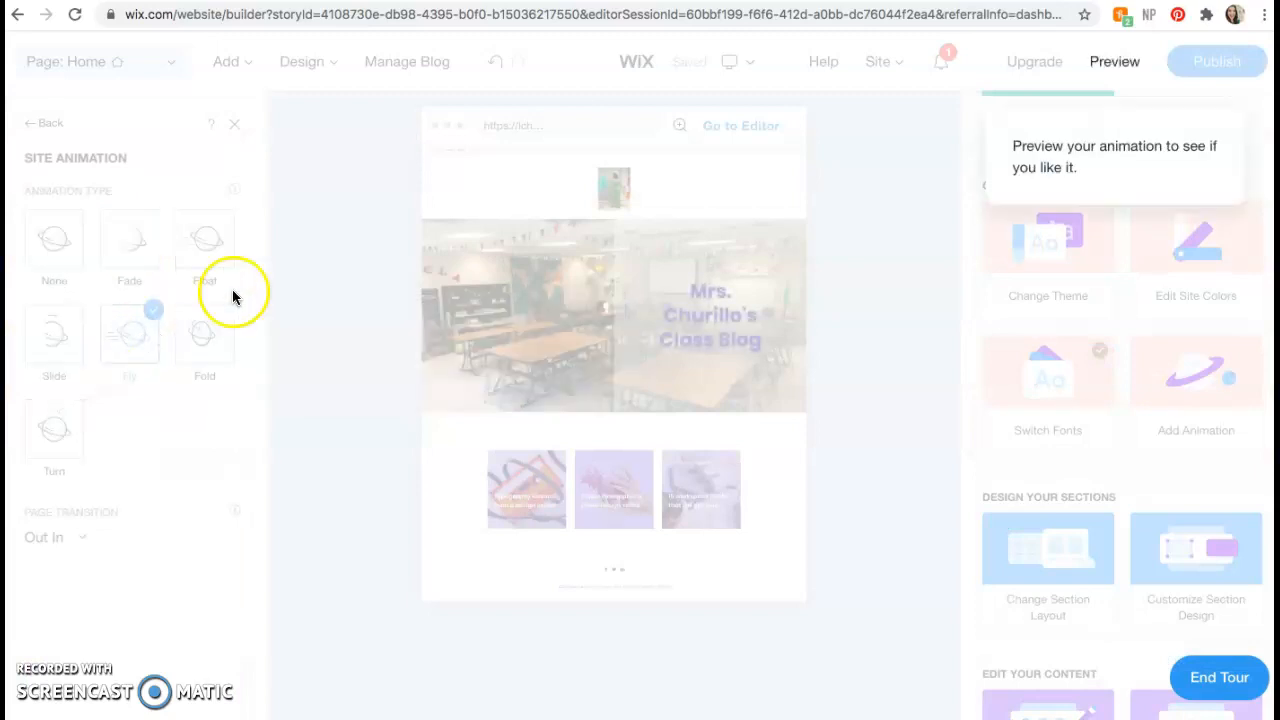
click(1114, 63)
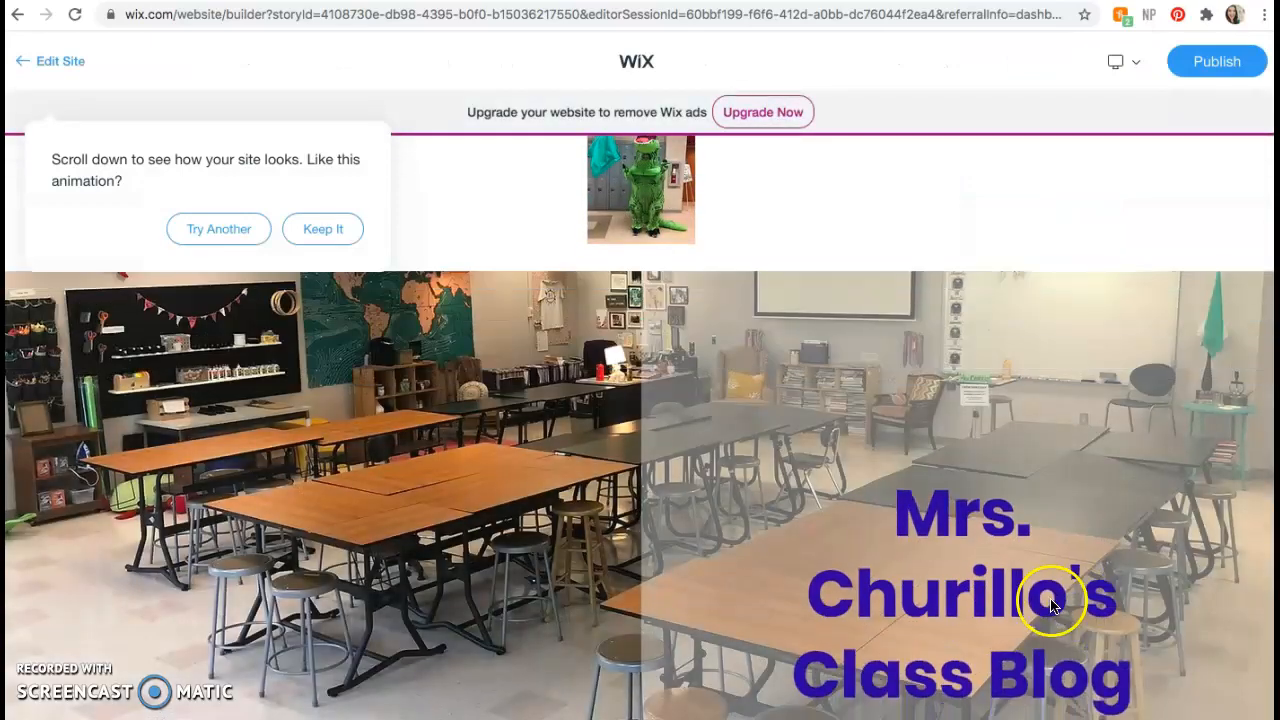
click(220, 231)
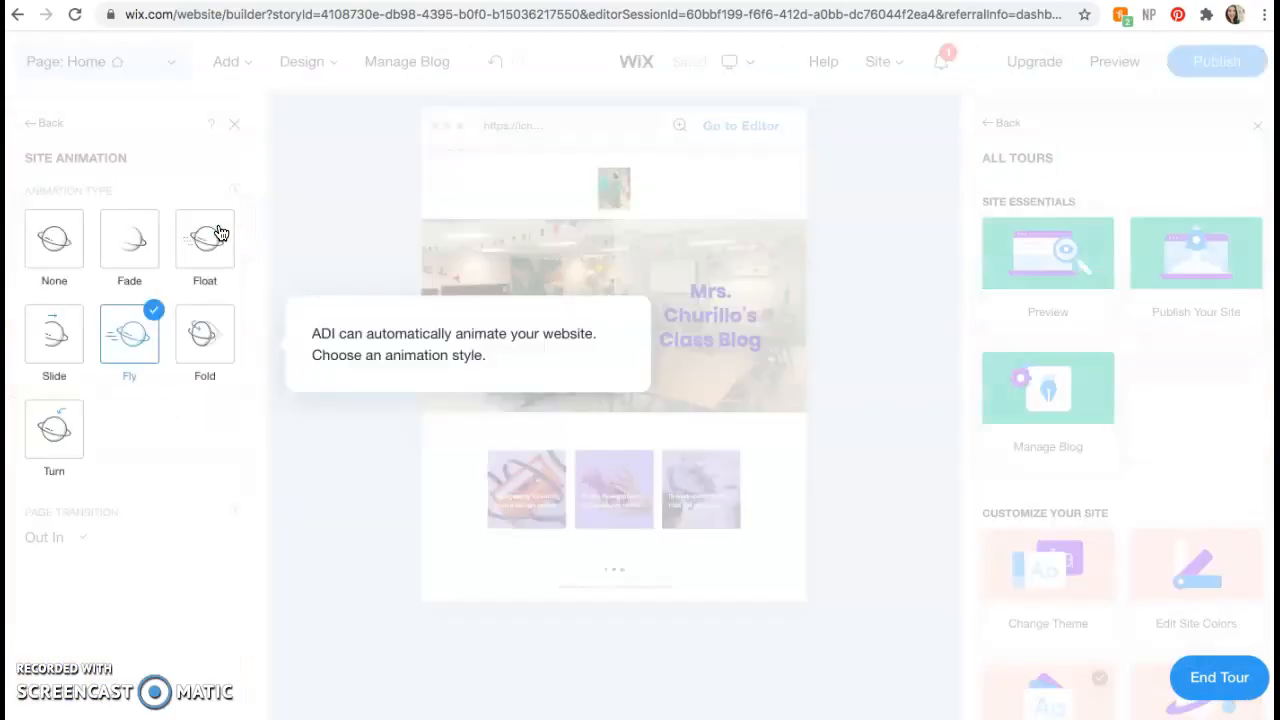
Step: Set the site animation to Fold, preview the page with it, and keep it
click(209, 332)
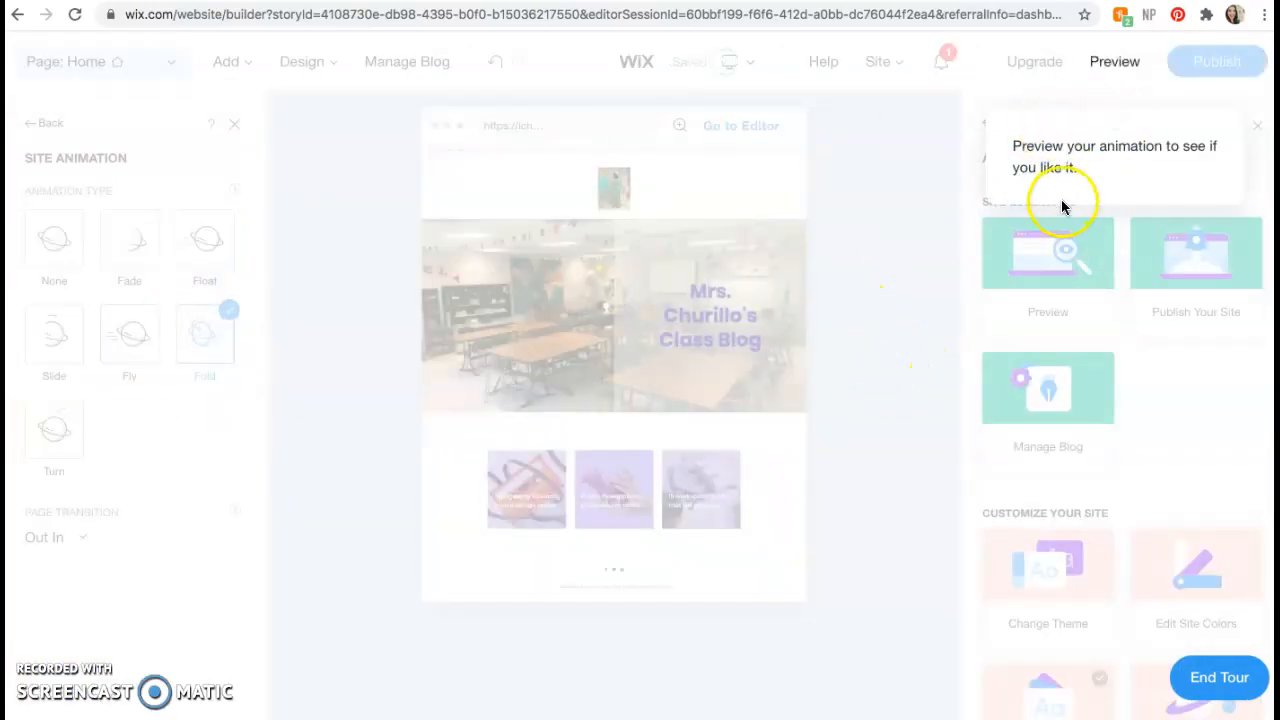
click(1124, 63)
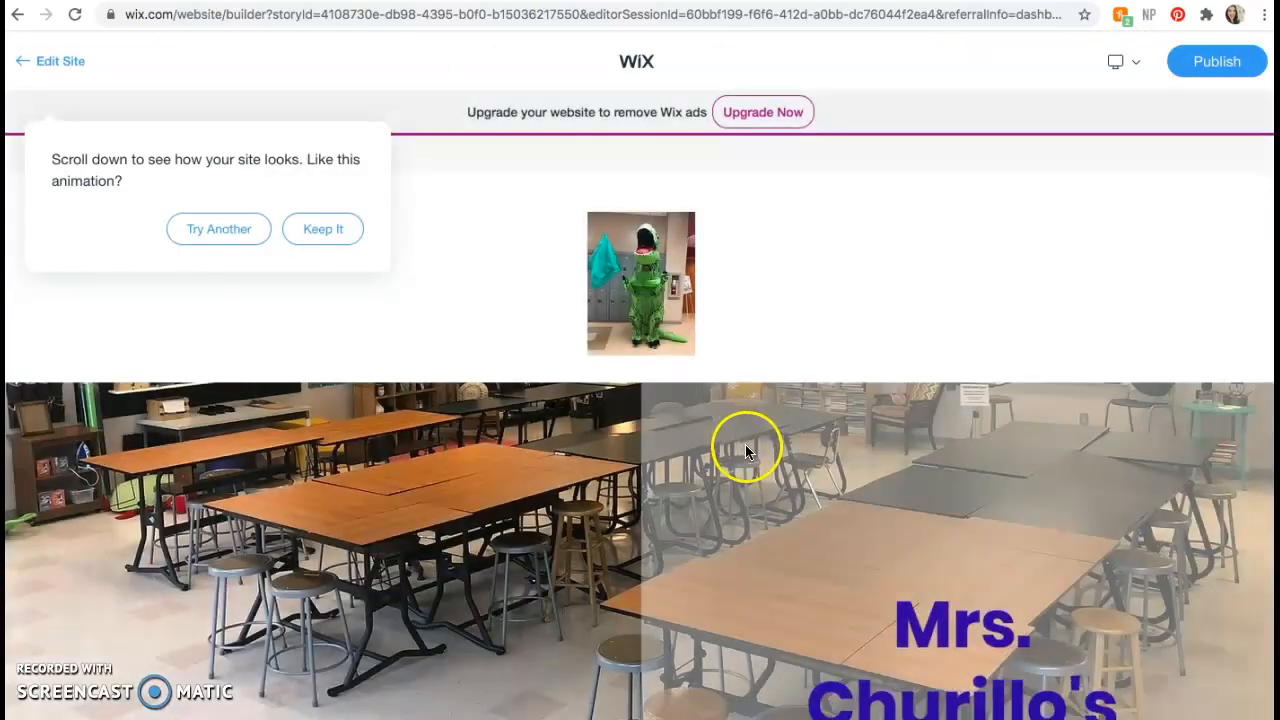
scroll(933, 585, down, 2)
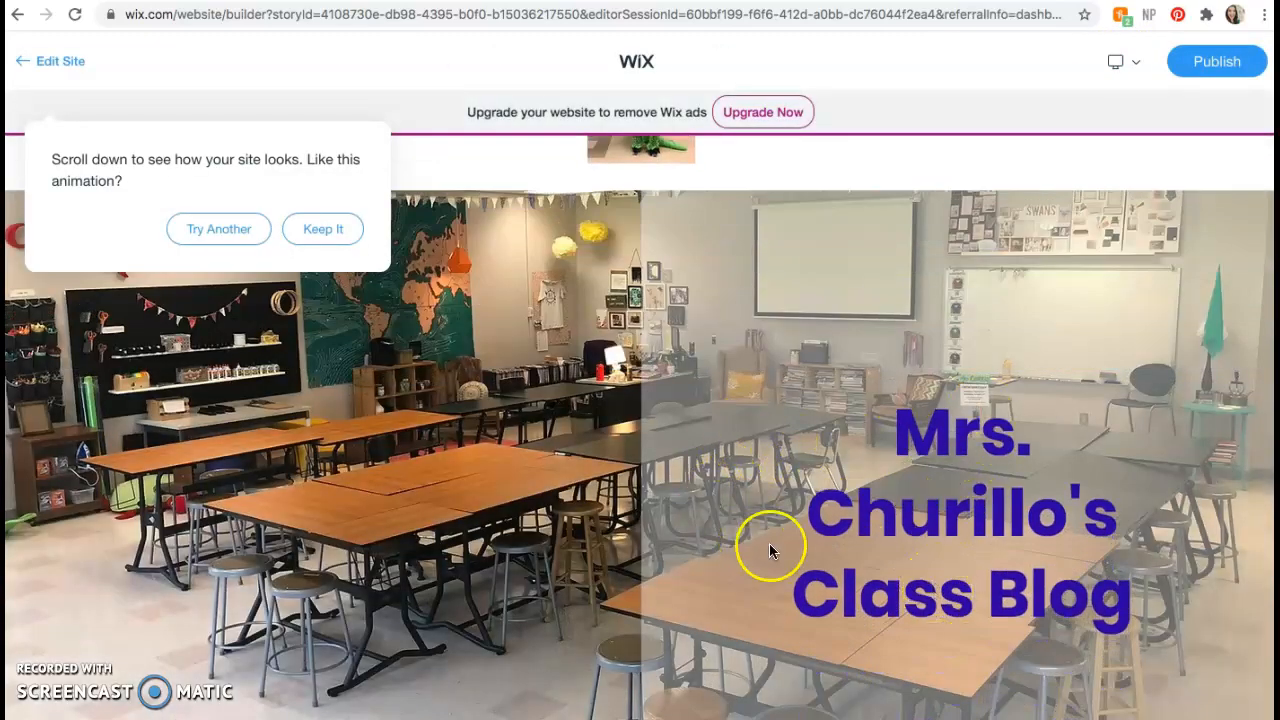
click(334, 229)
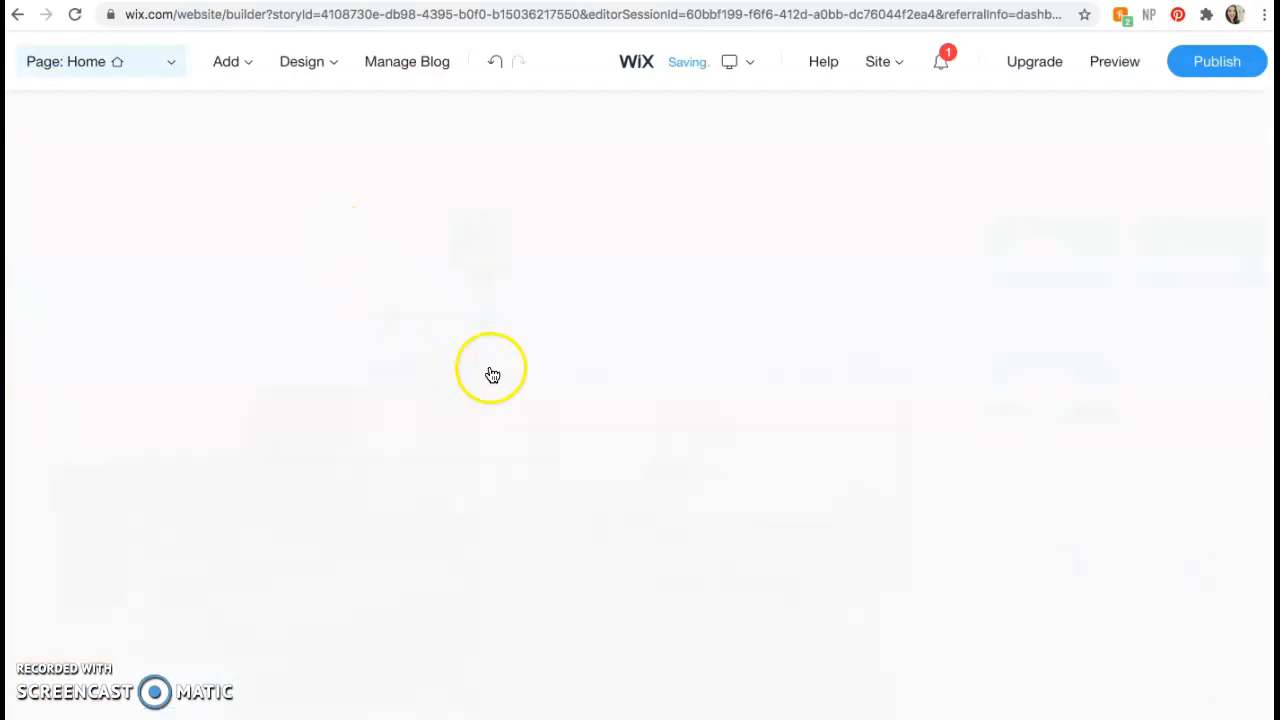
Step: Browse the guided tours, view the optimized page designs for the home page, and close them without applying one
scroll(547, 393, down, 2)
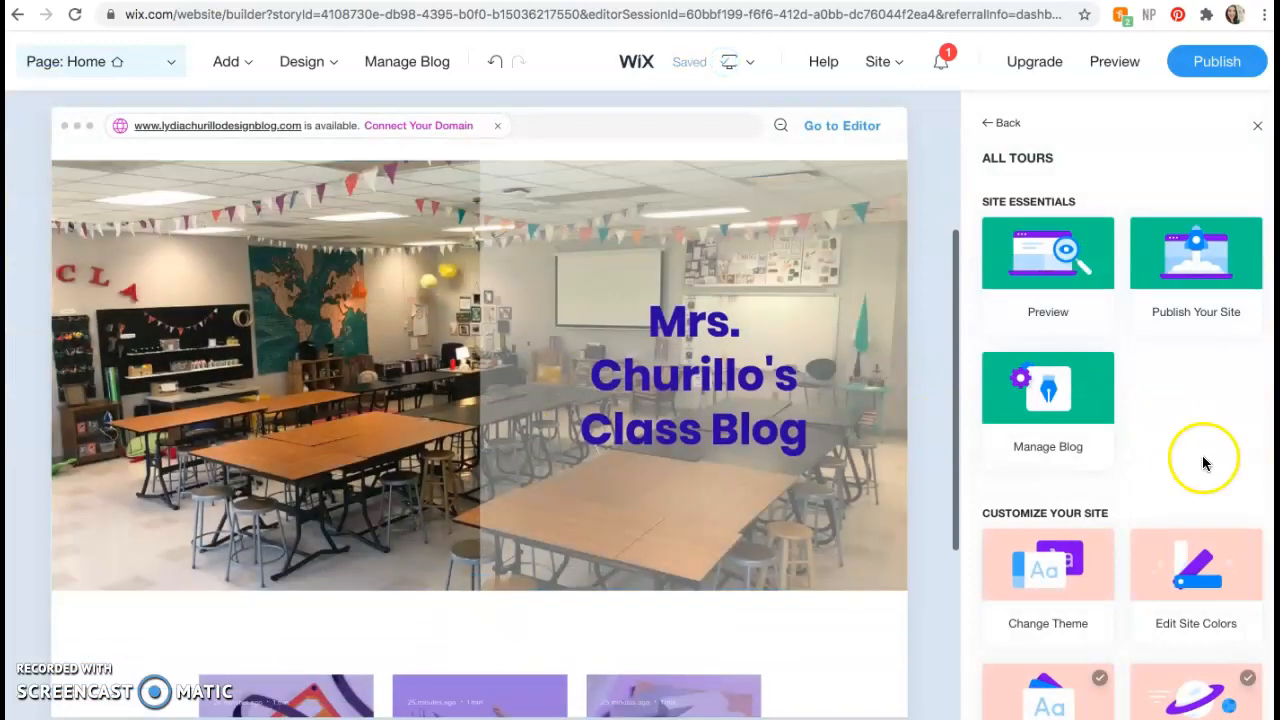
scroll(1203, 457, down, 1)
mouse_move(1203, 457)
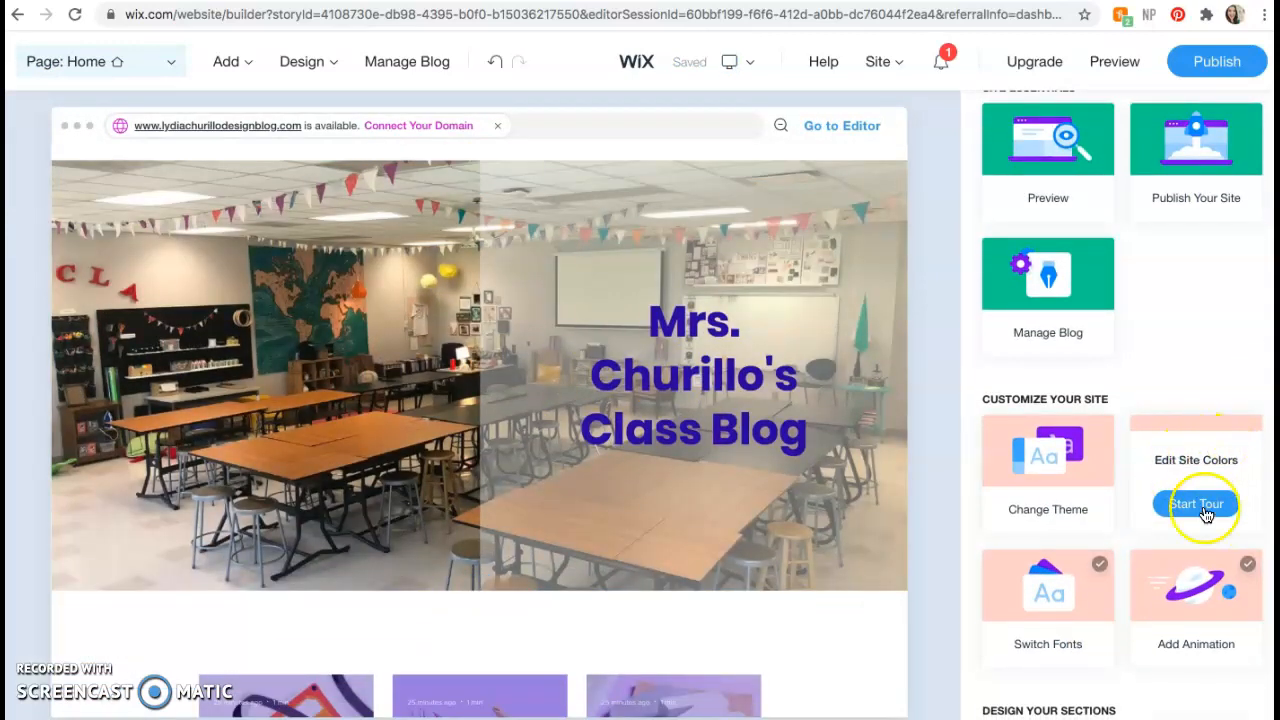
click(325, 68)
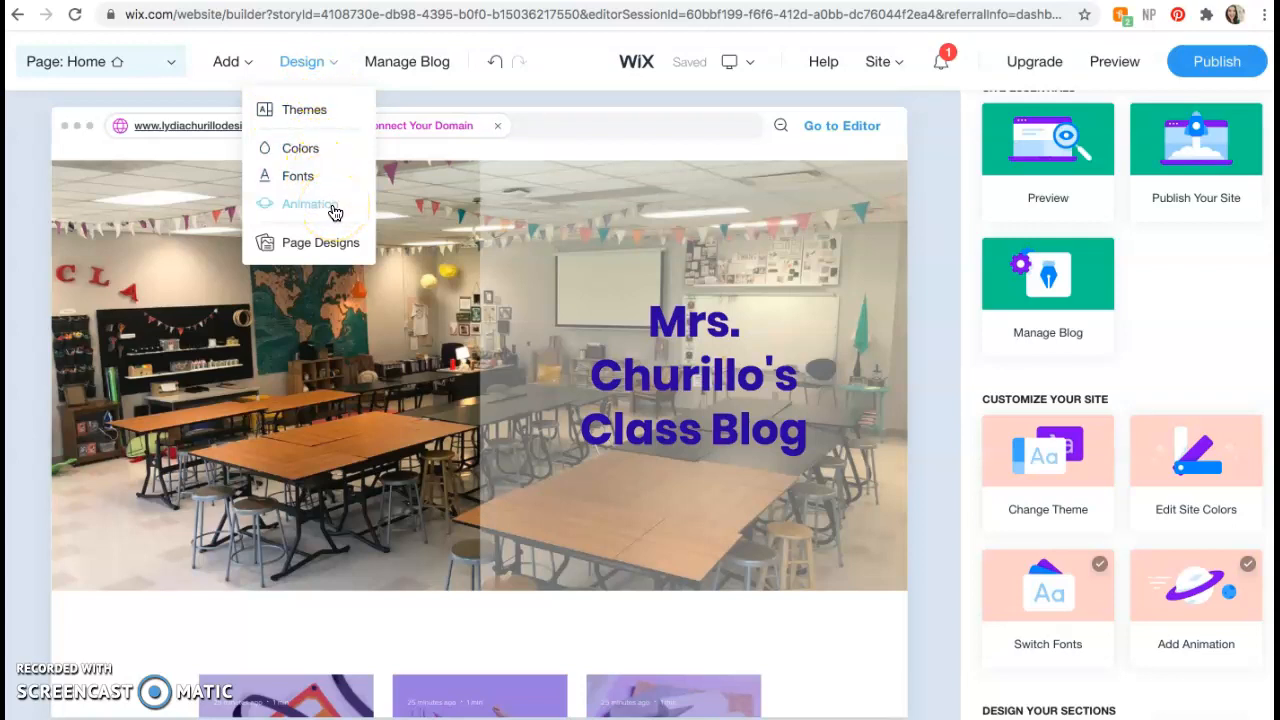
click(345, 244)
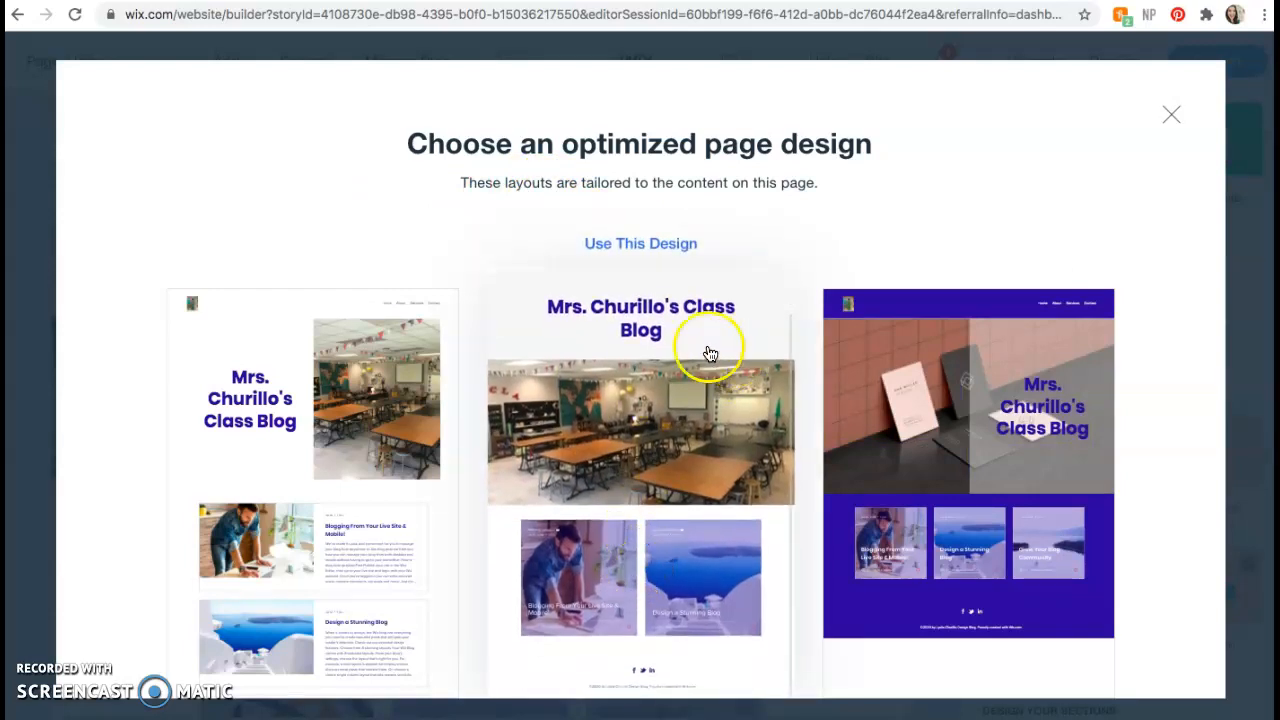
mouse_move(222, 390)
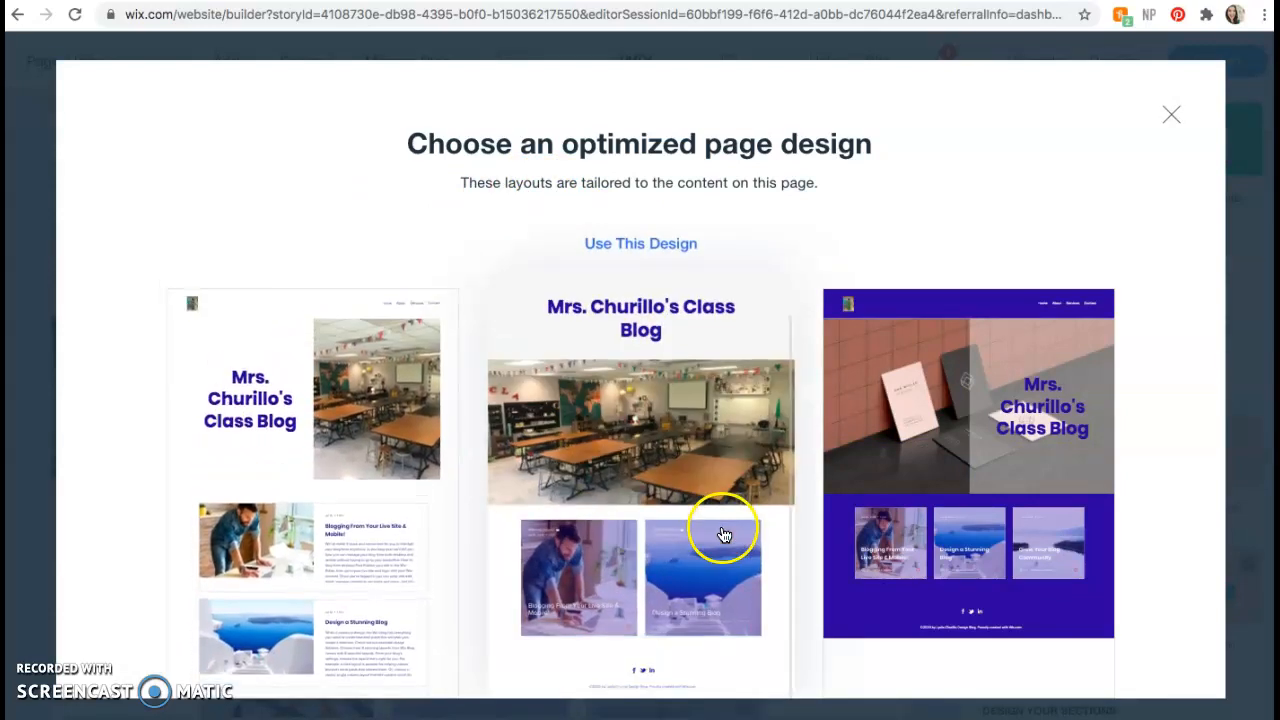
mouse_move(1033, 565)
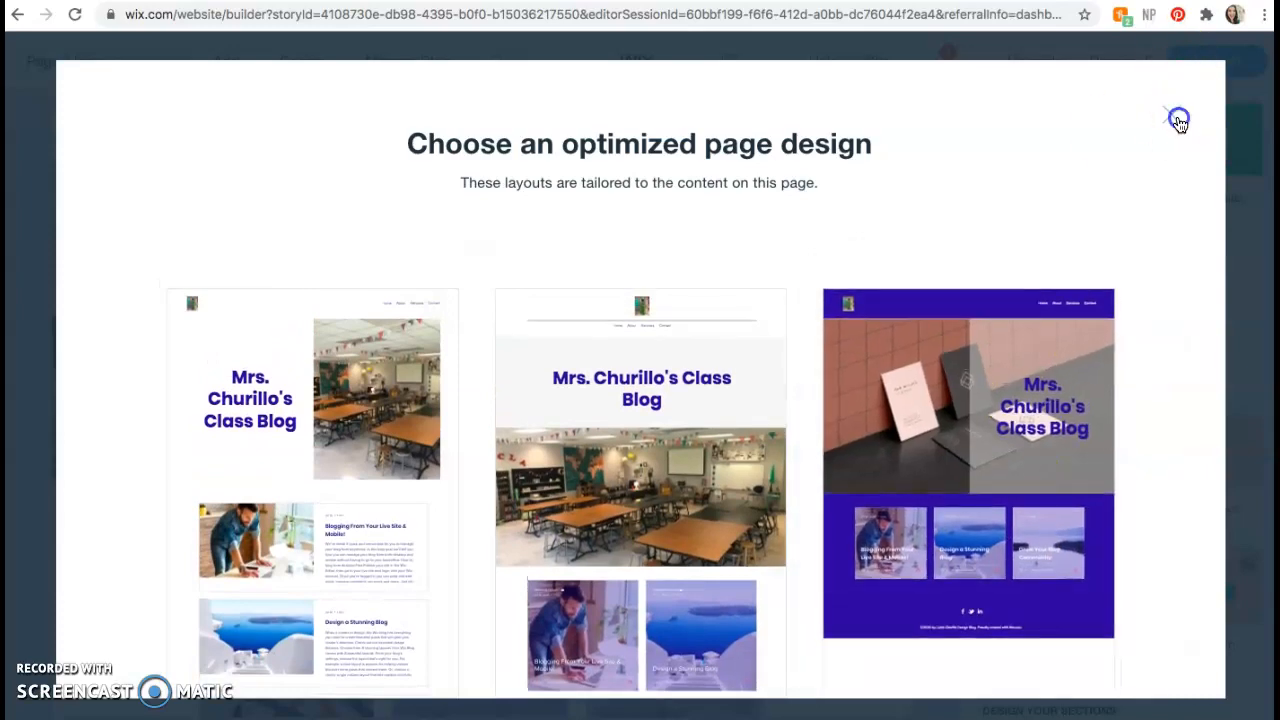
click(1174, 116)
scroll(520, 491, down, 3)
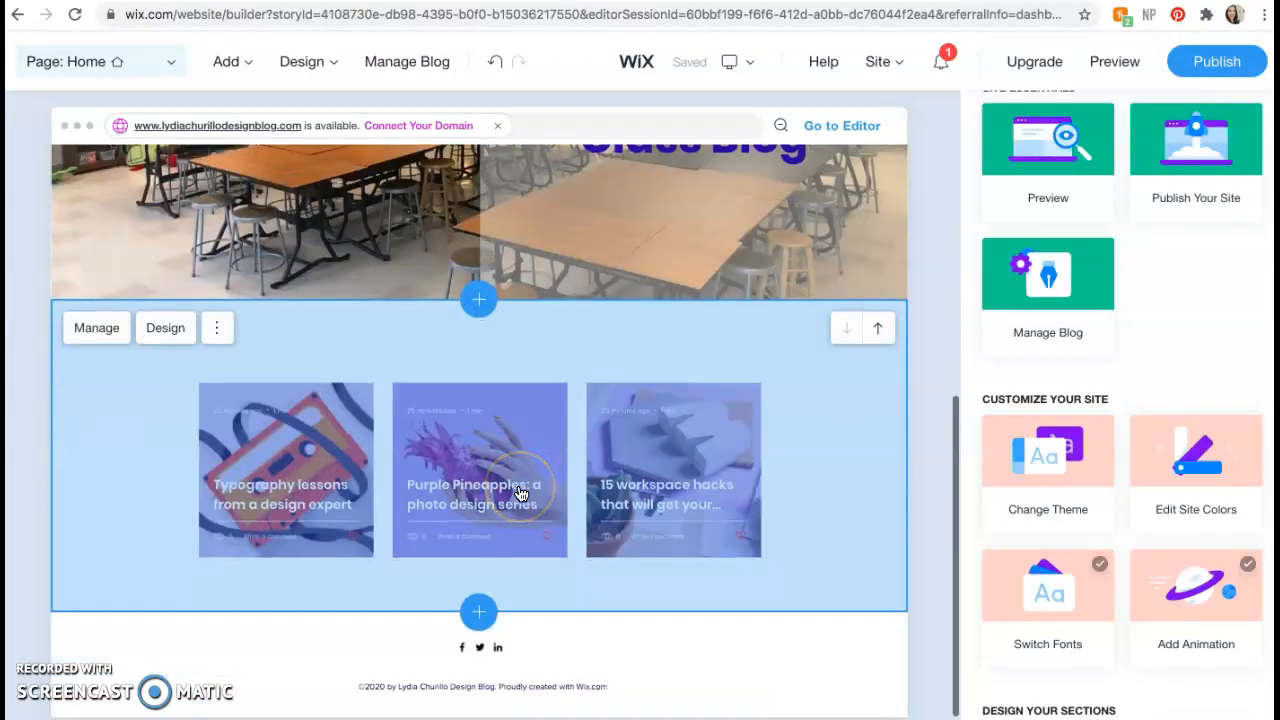
scroll(520, 491, up, 2)
scroll(520, 492, up, 3)
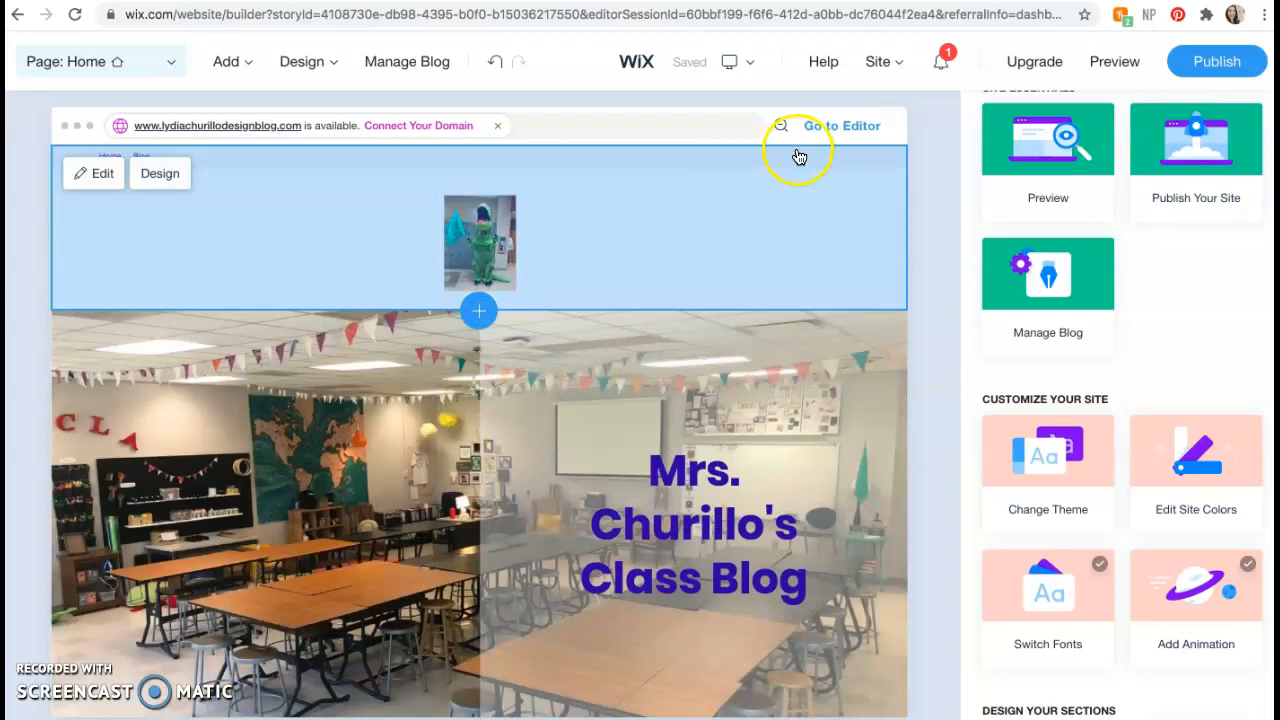
scroll(952, 475, down, 2)
scroll(952, 475, up, 2)
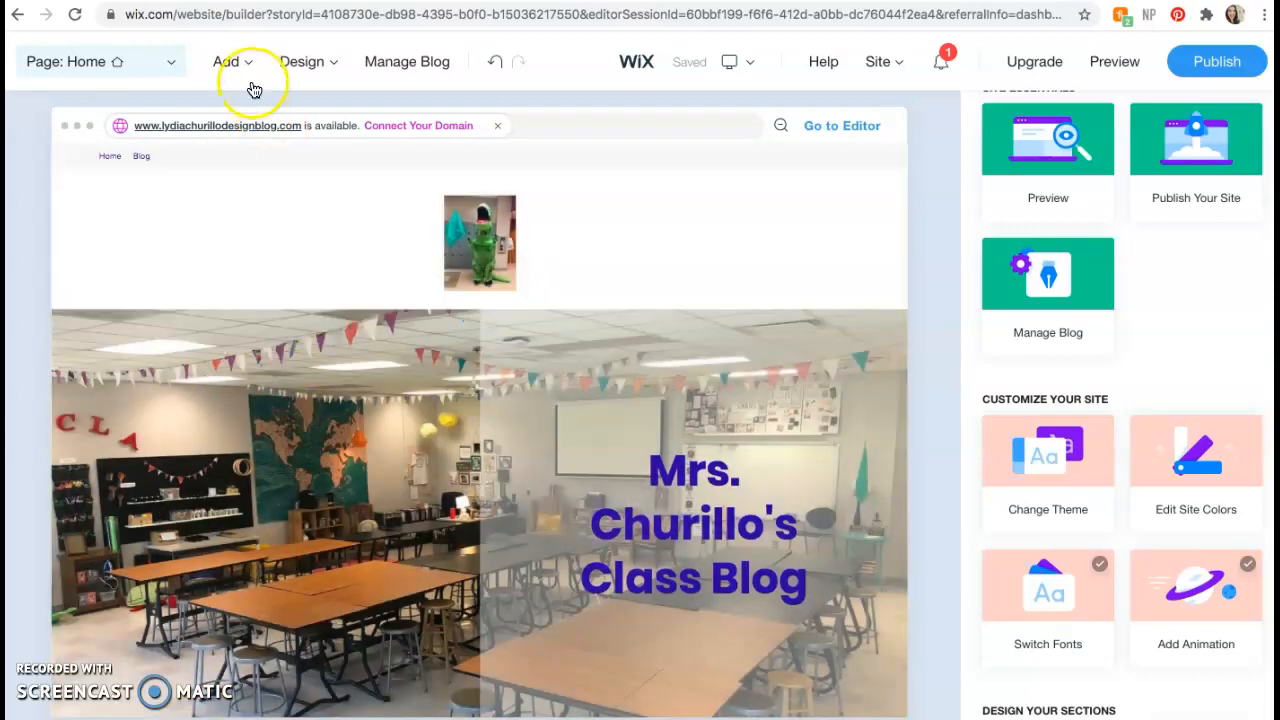
Step: Add a recommended Work page to the site using the image-grid gallery layout
click(246, 63)
click(219, 140)
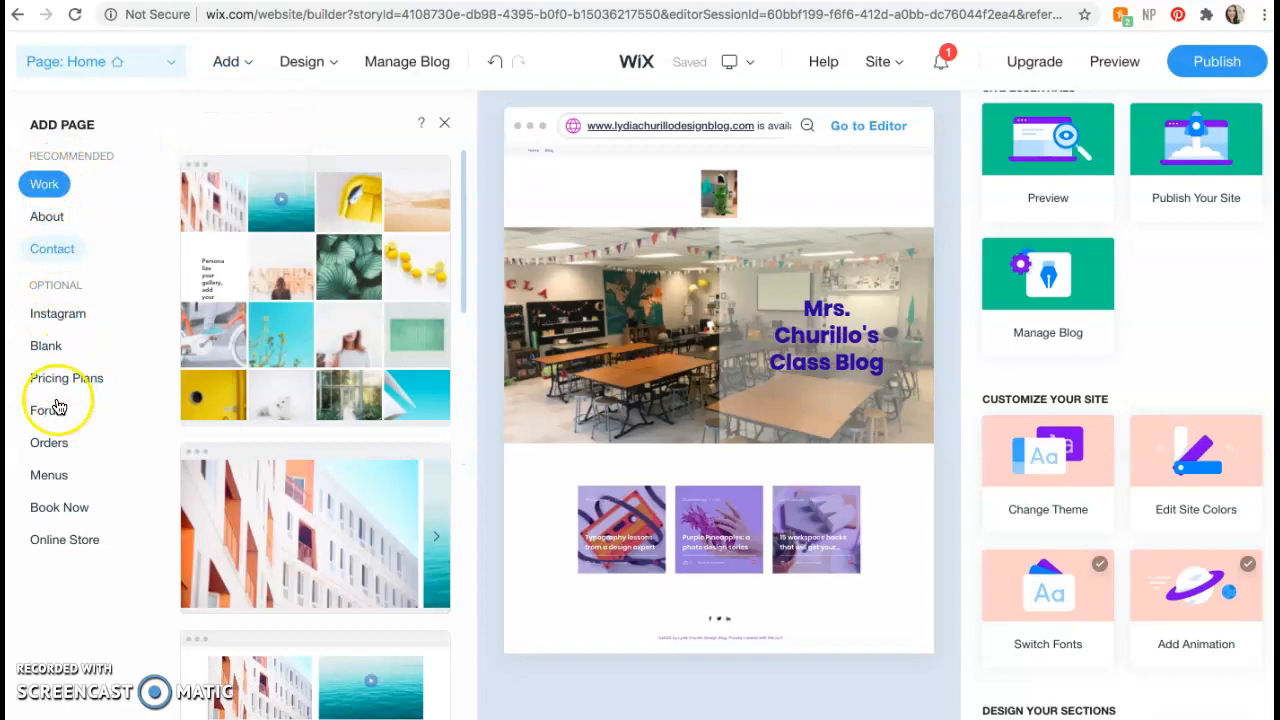
click(293, 187)
mouse_move(196, 343)
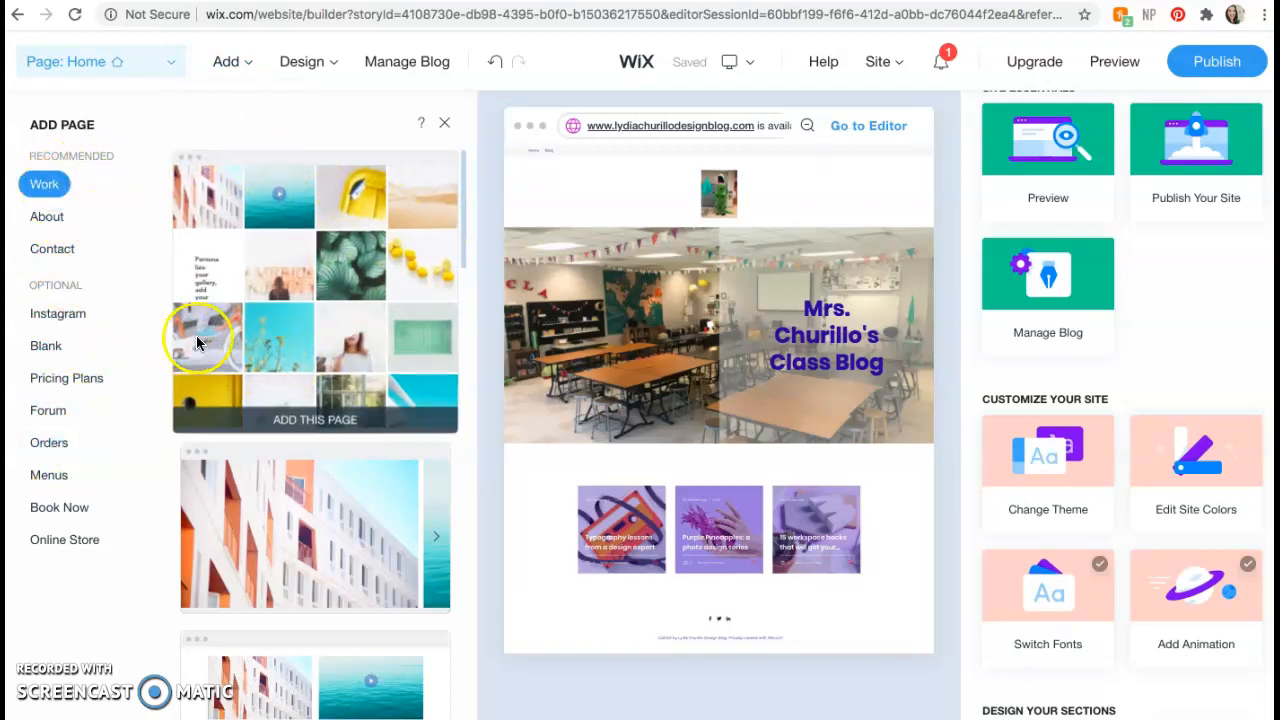
click(290, 328)
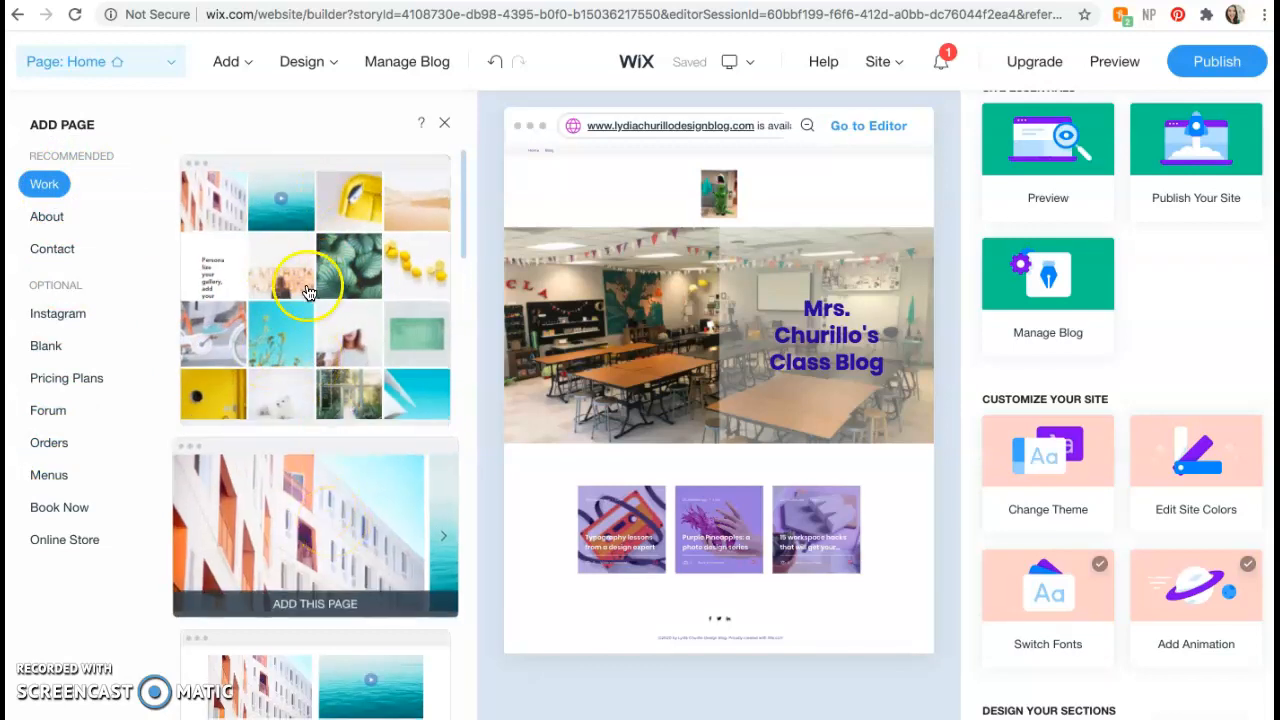
scroll(307, 276, down, 2)
click(310, 232)
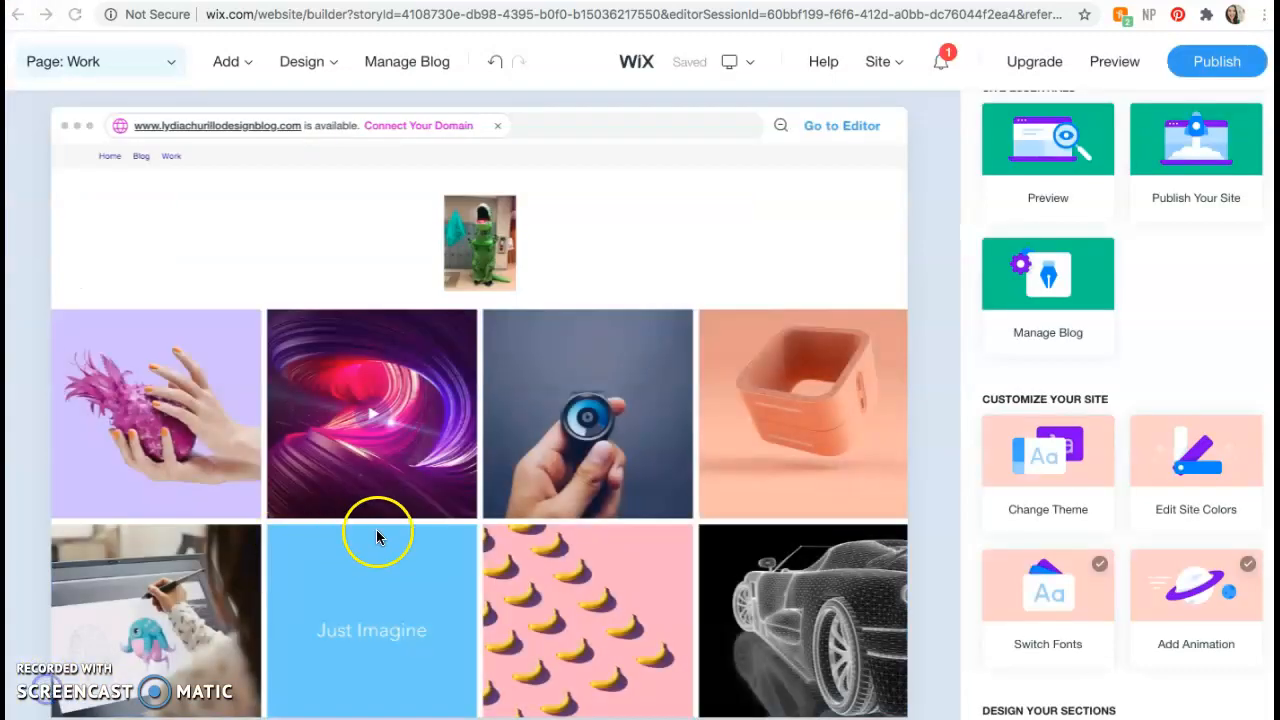
scroll(351, 598, down, 3)
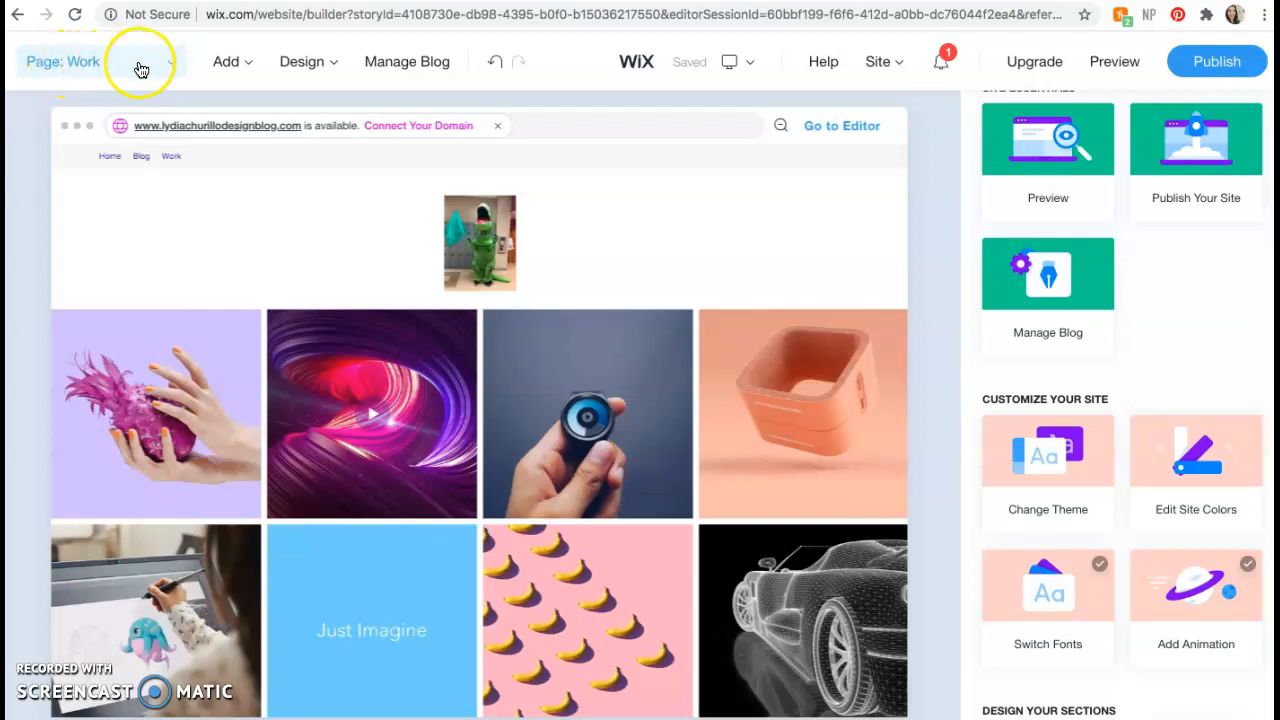
Step: Delete the Work page through the site's page management and confirm the removal
click(172, 67)
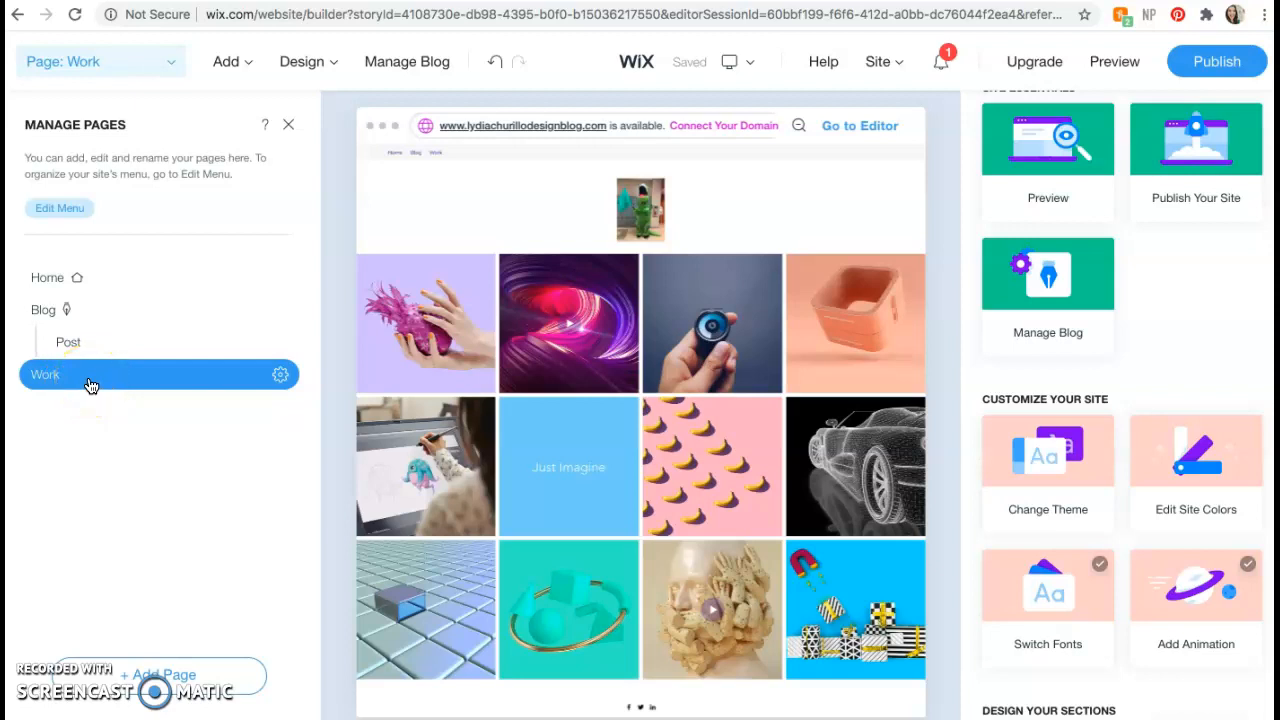
click(281, 377)
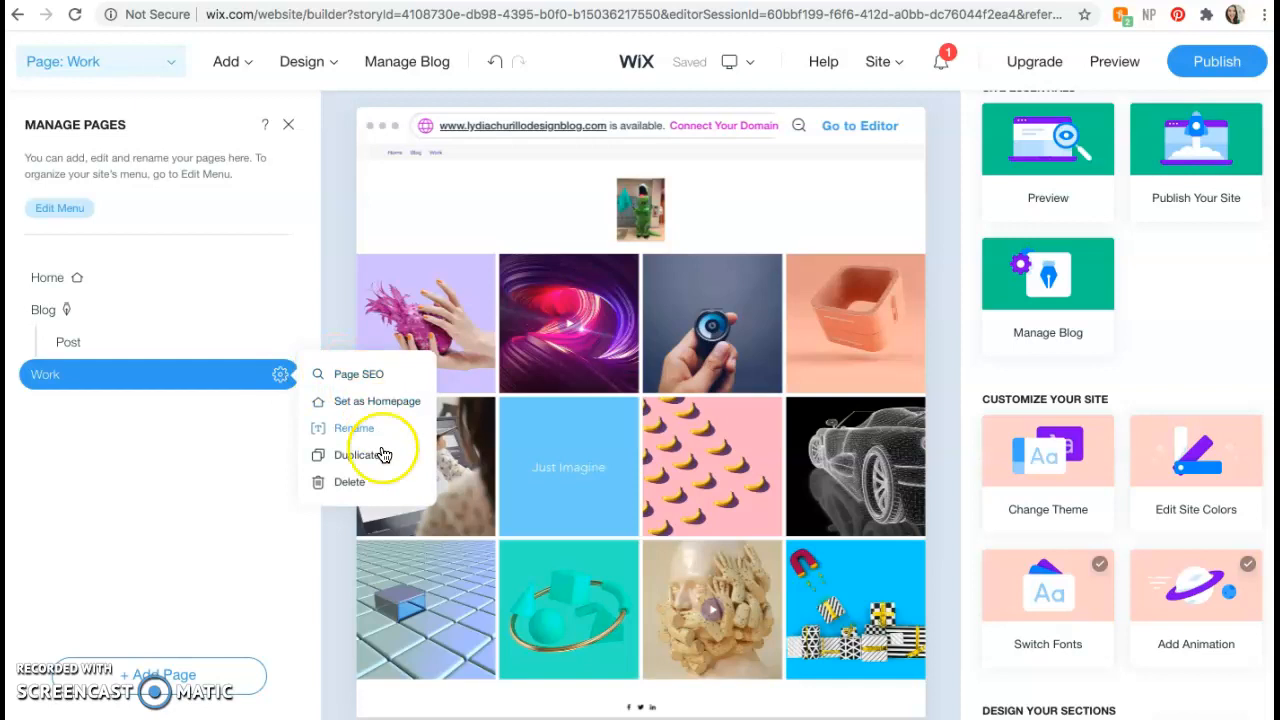
click(355, 488)
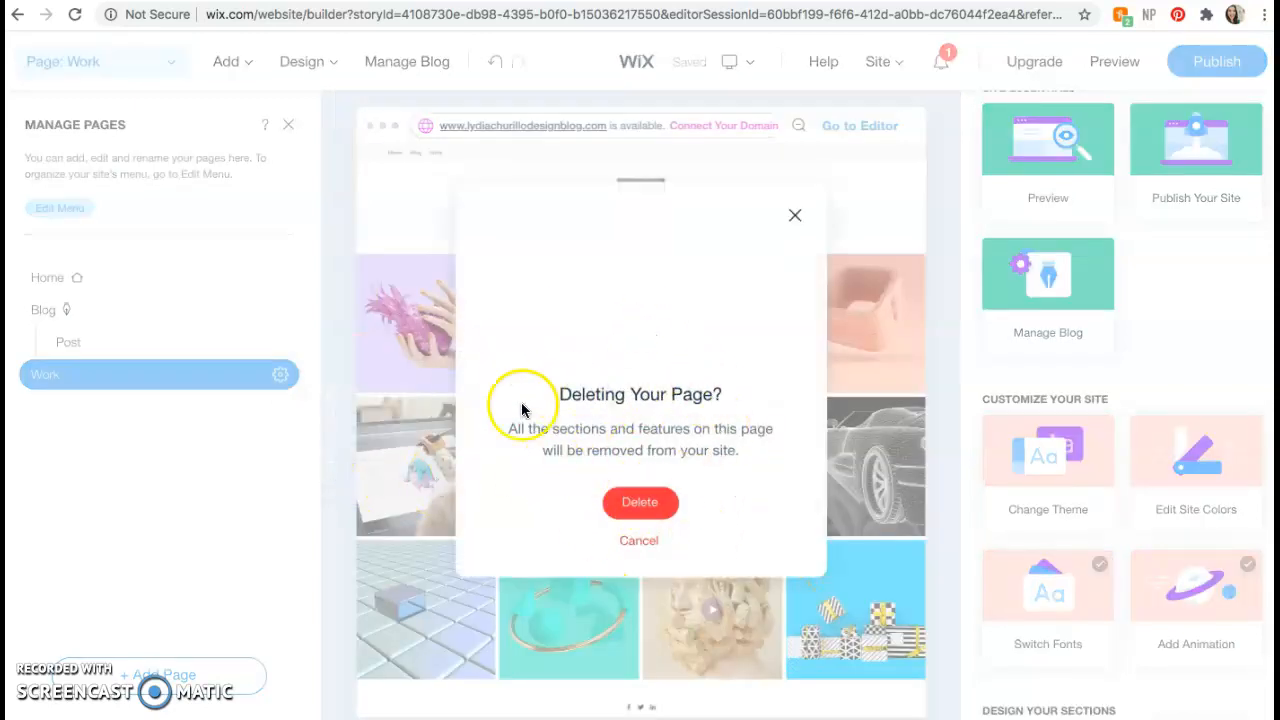
click(640, 503)
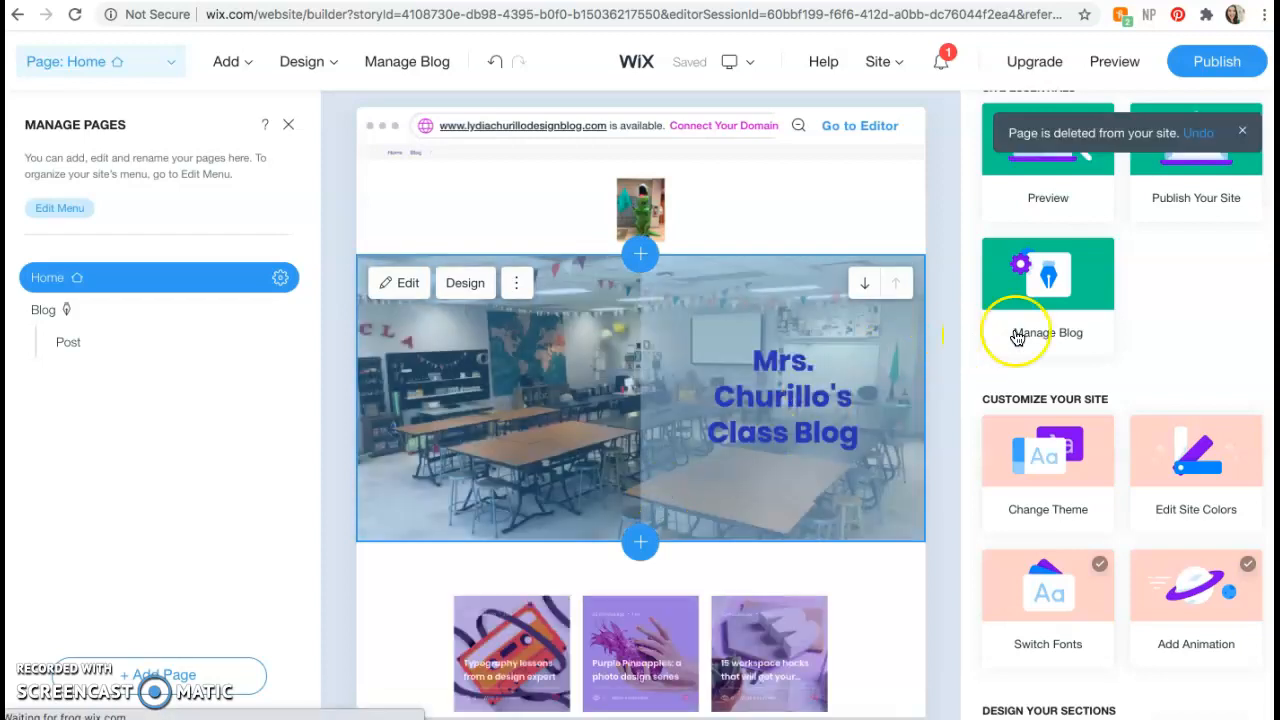
scroll(1070, 338, up, 2)
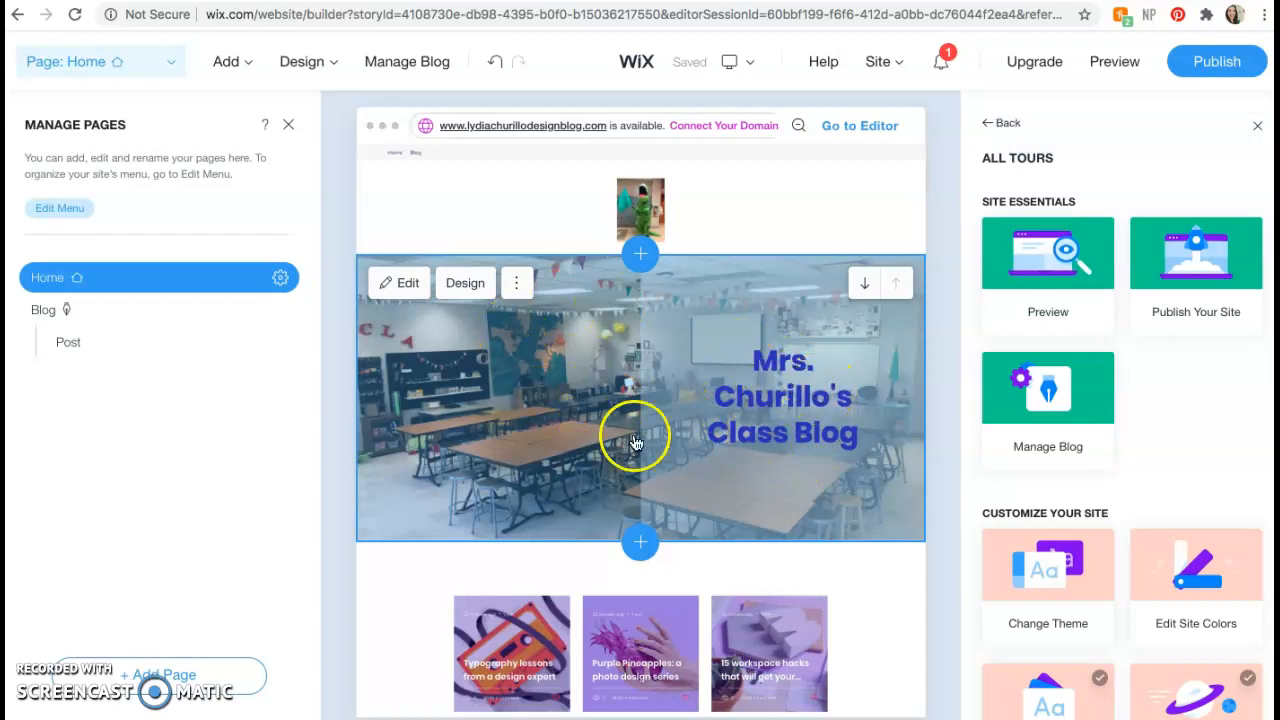
scroll(770, 520, down, 2)
click(523, 470)
click(784, 634)
scroll(950, 655, up, 2)
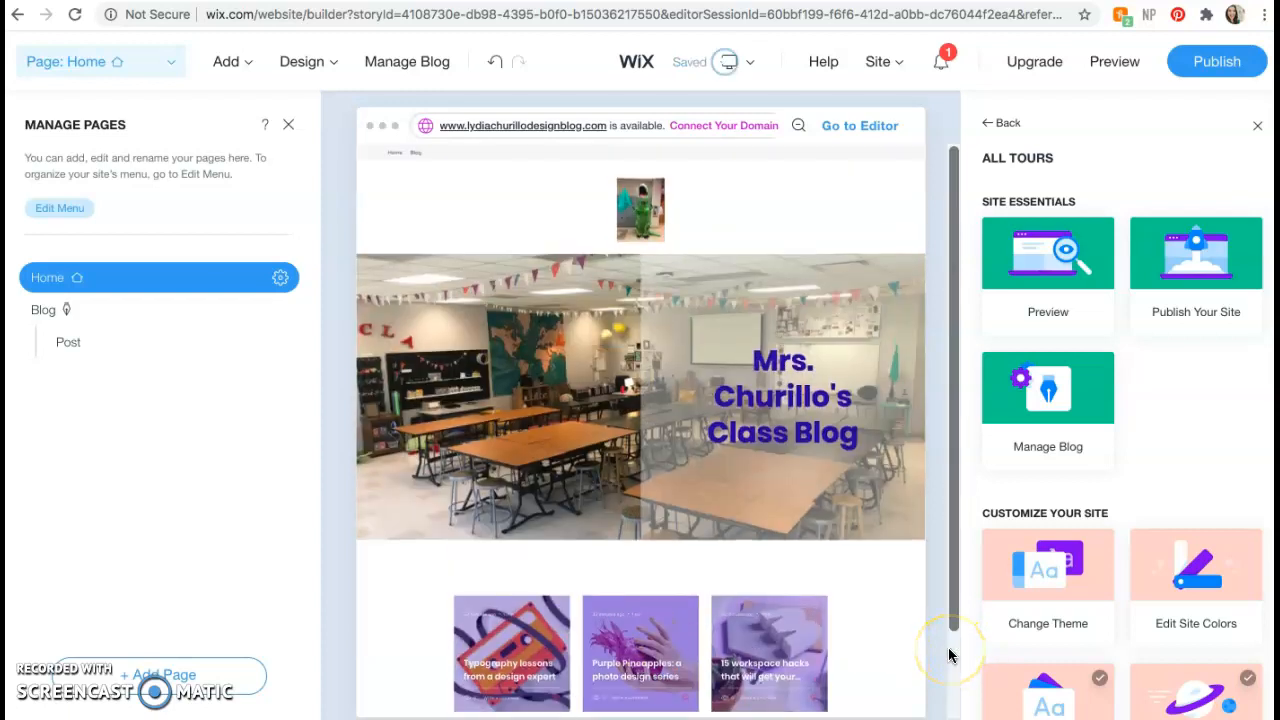
Step: Switch the site from Wix ADI to the drag-and-drop Editor and dismiss its welcome message
click(851, 134)
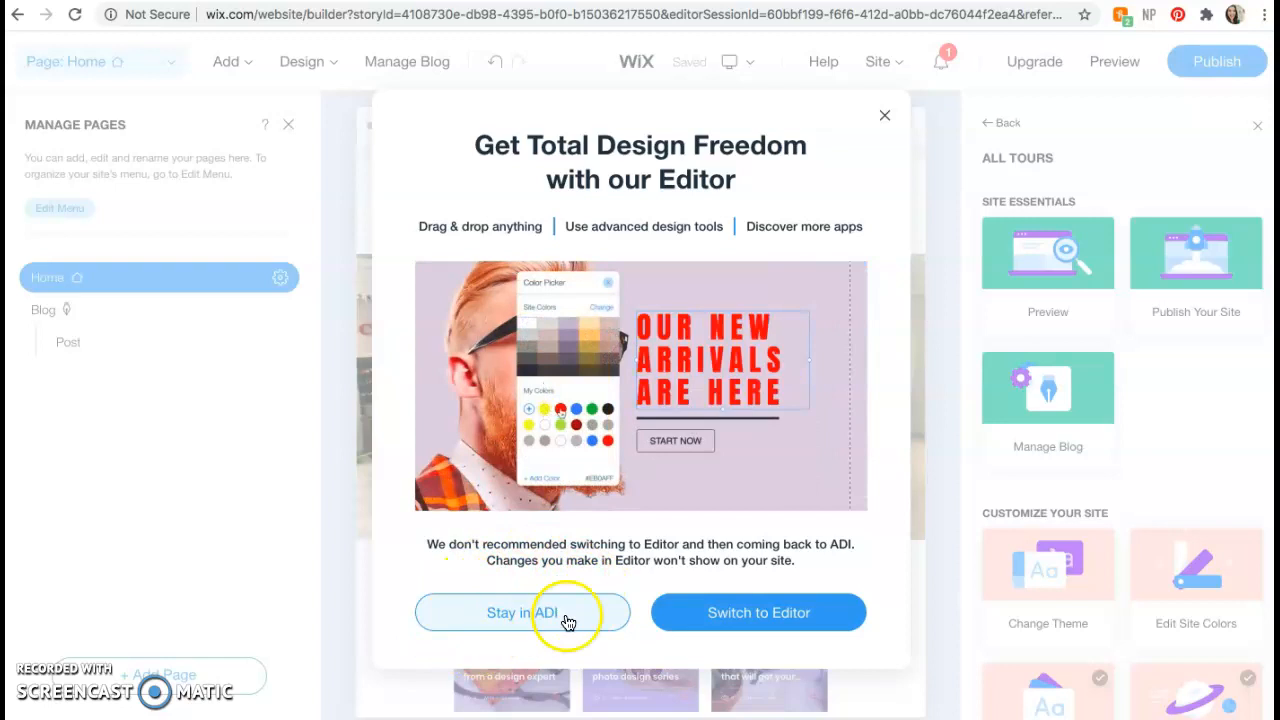
click(789, 614)
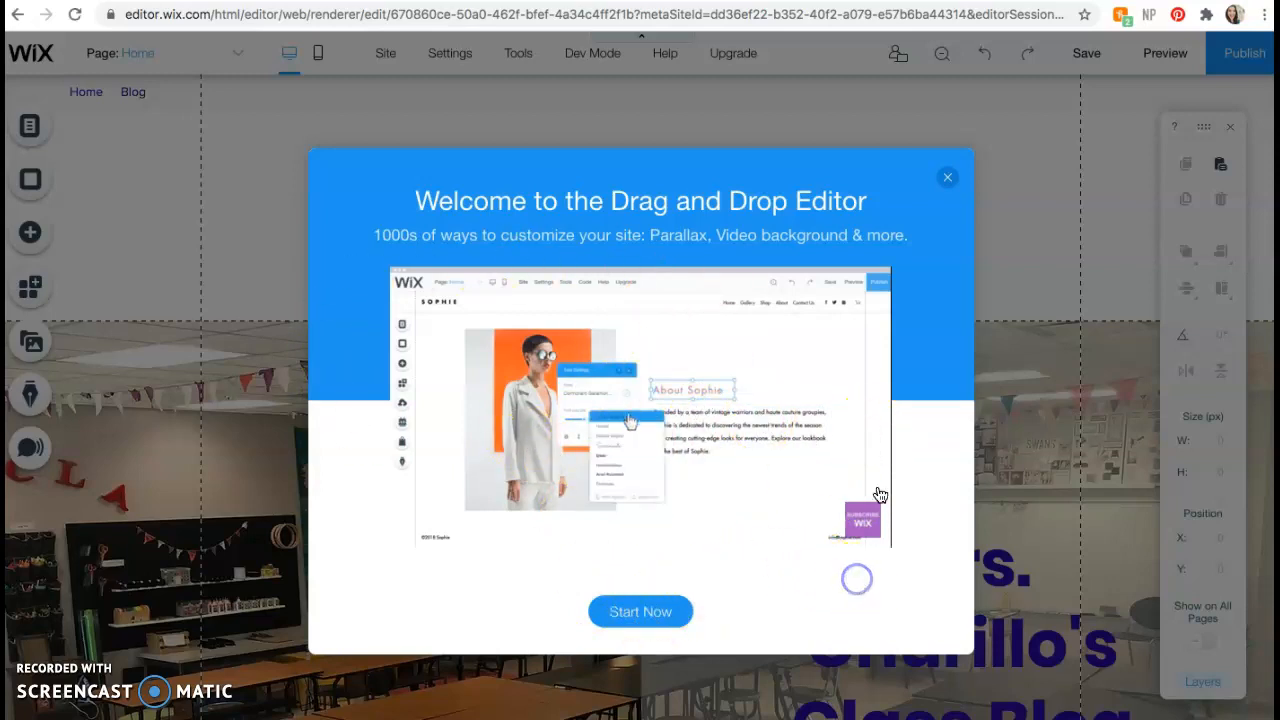
click(948, 178)
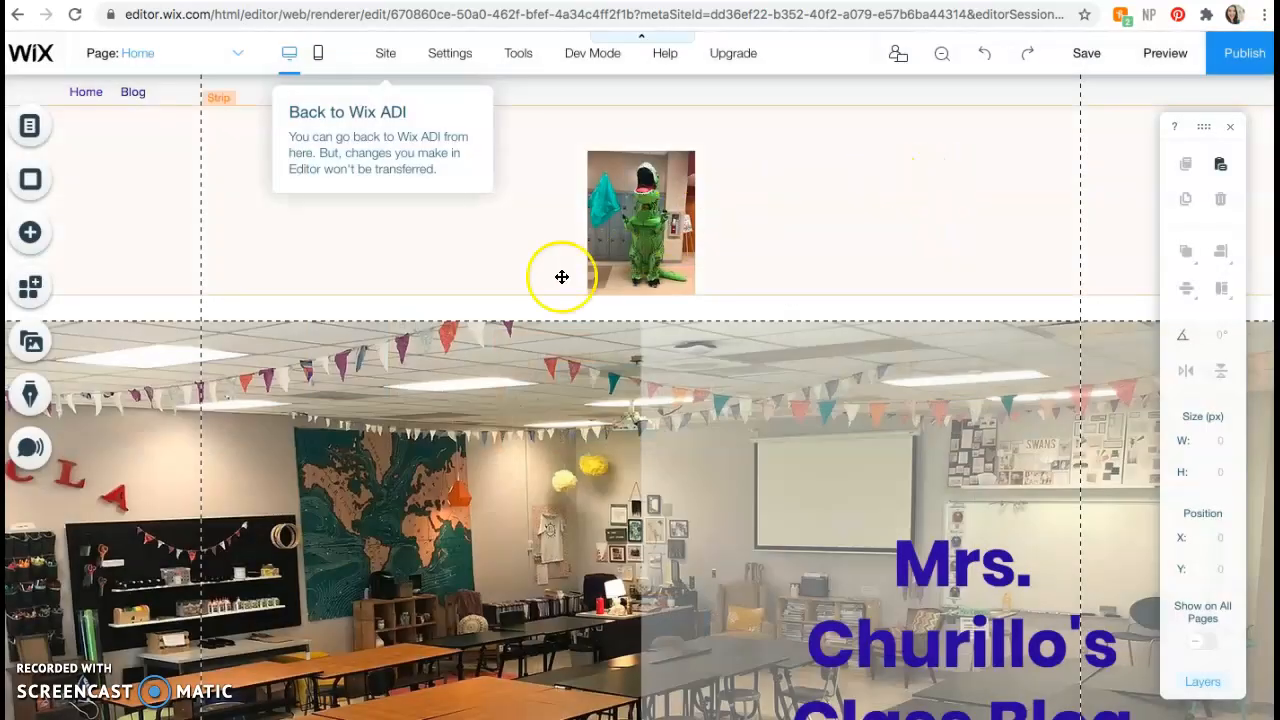
Step: Look over the home page in the Editor, from the header and its image down to the blog posts
scroll(493, 521, down, 5)
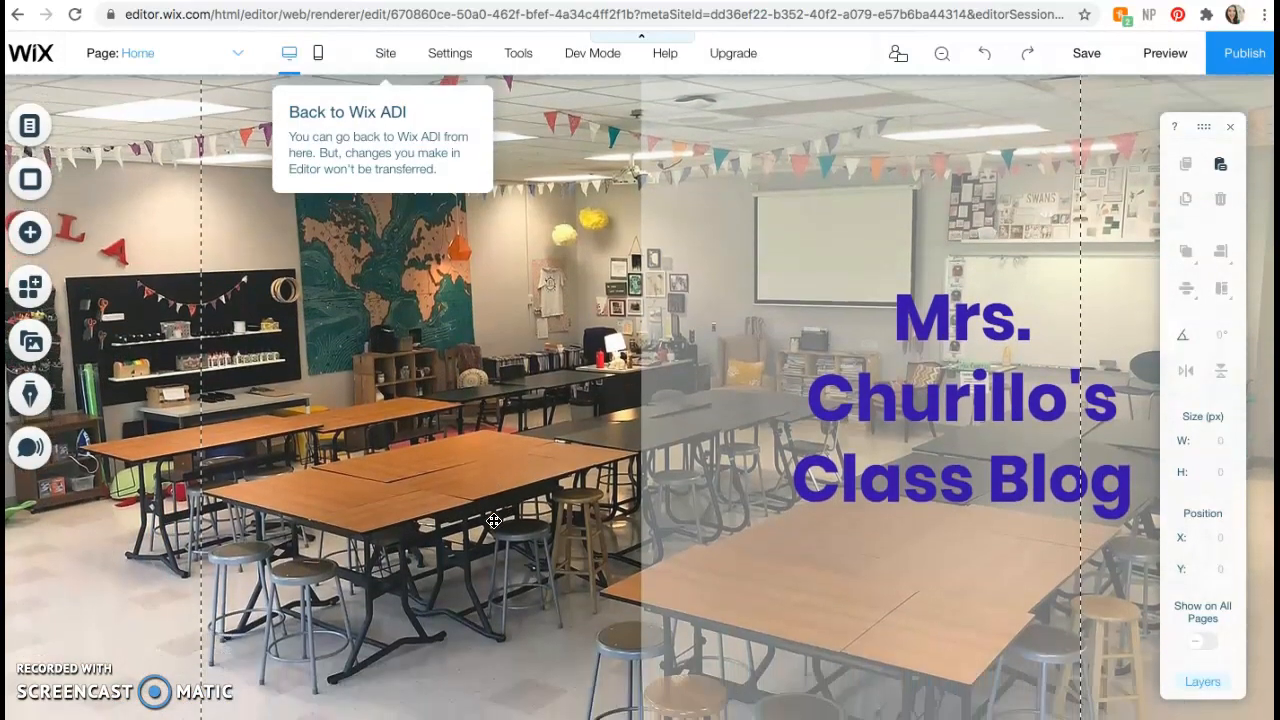
scroll(493, 521, up, 3)
scroll(493, 521, up, 2)
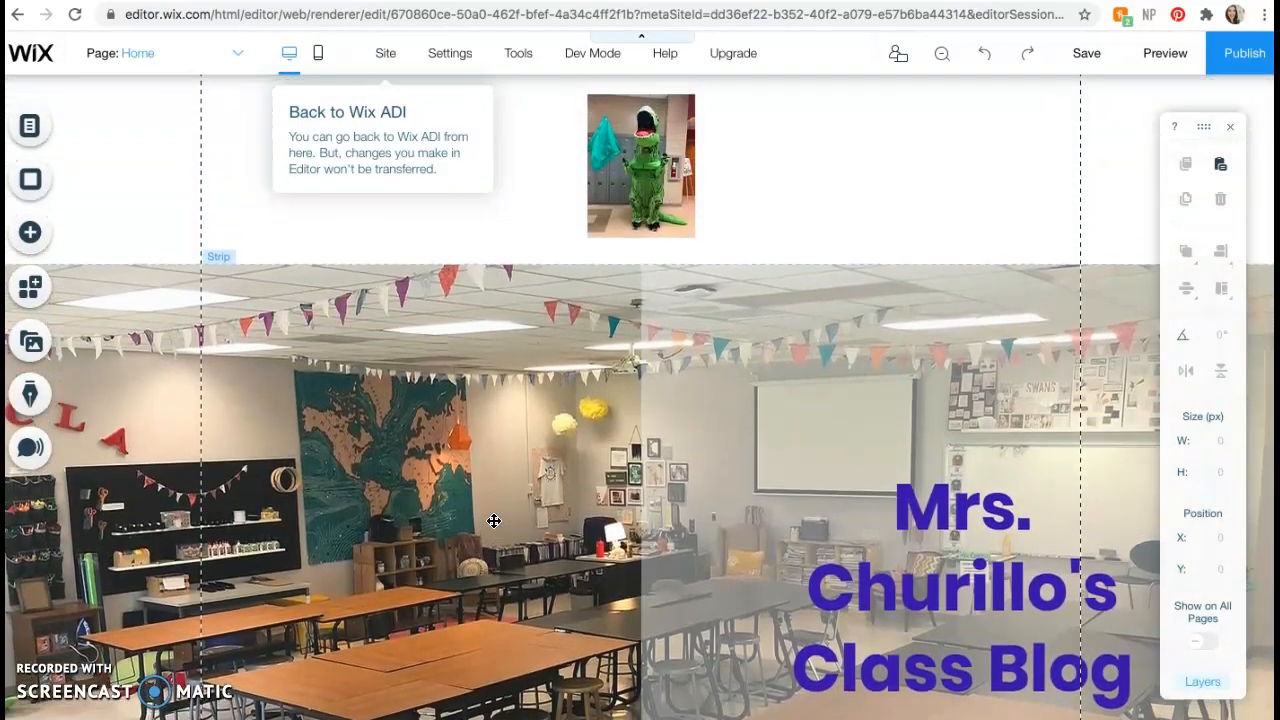
scroll(493, 521, down, 1)
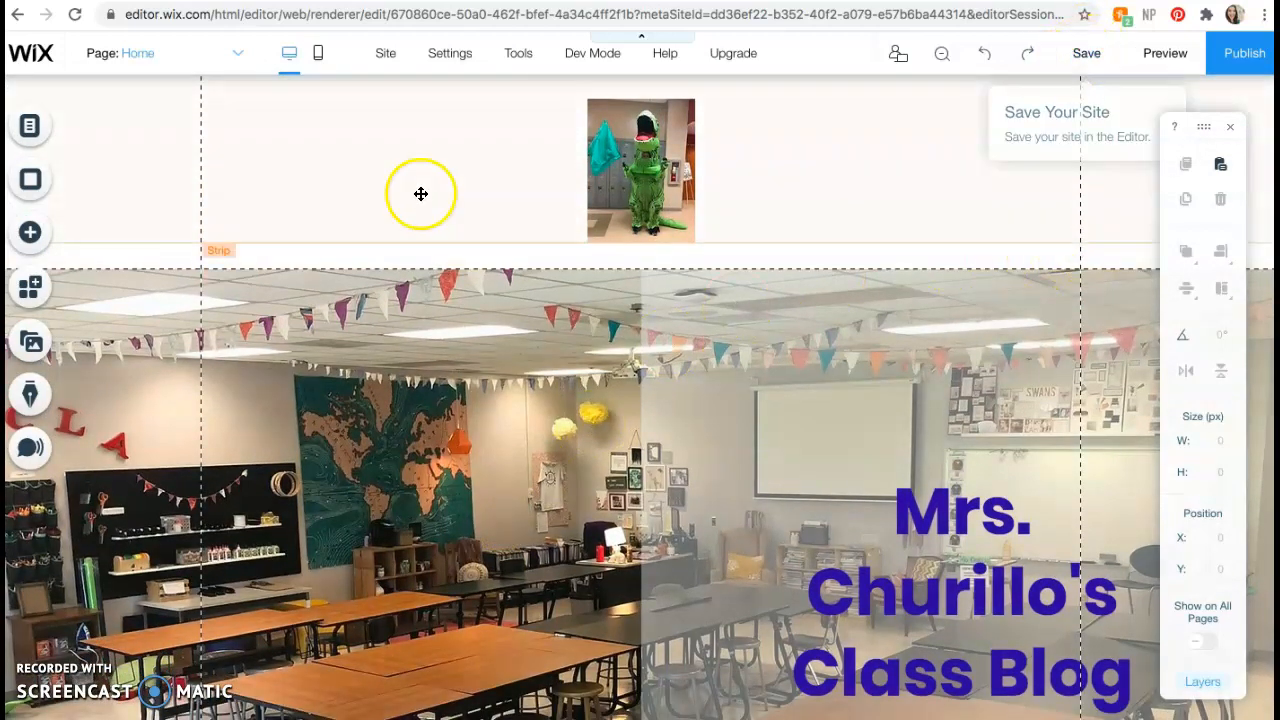
mouse_move(385, 62)
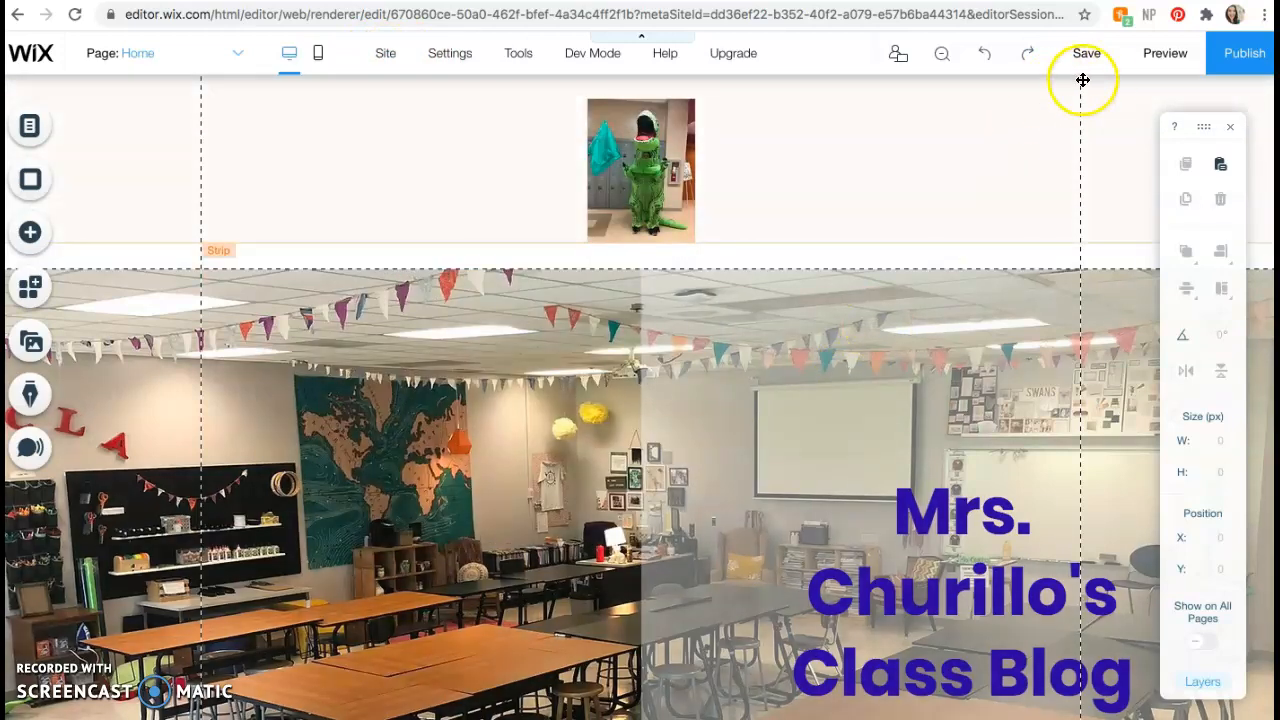
scroll(816, 435, up, 1)
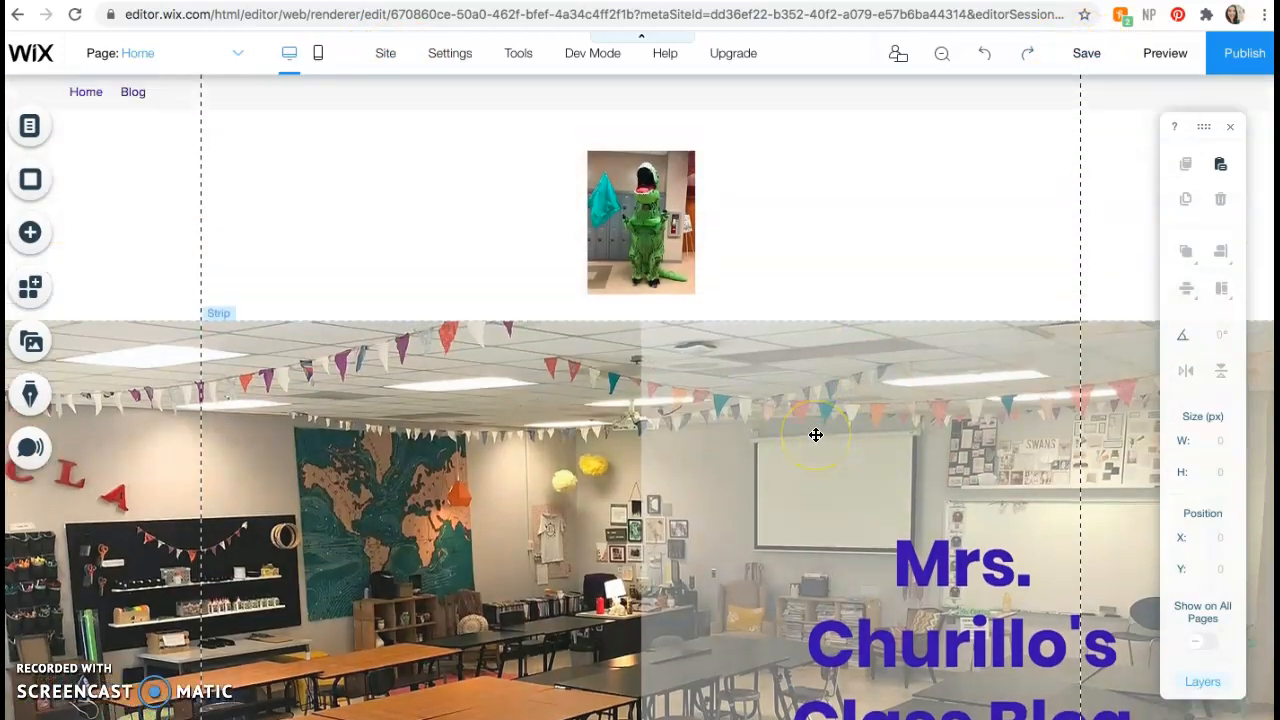
scroll(816, 435, down, 4)
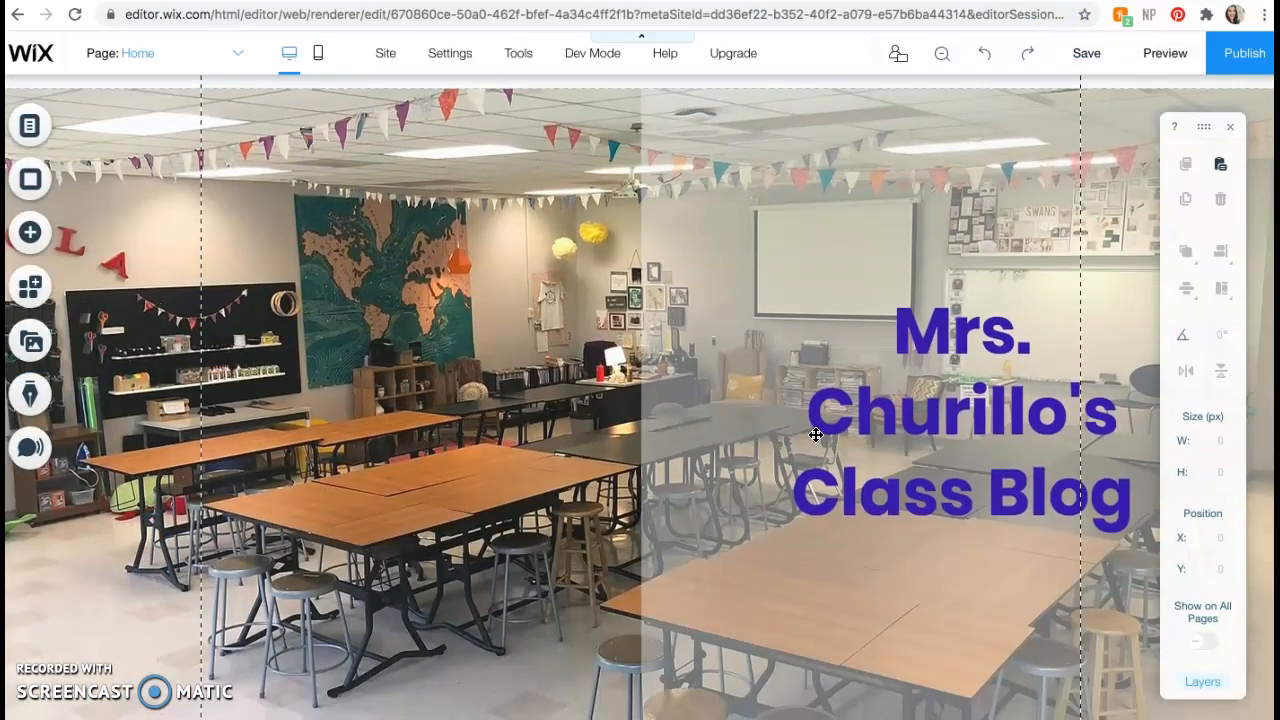
scroll(816, 435, down, 5)
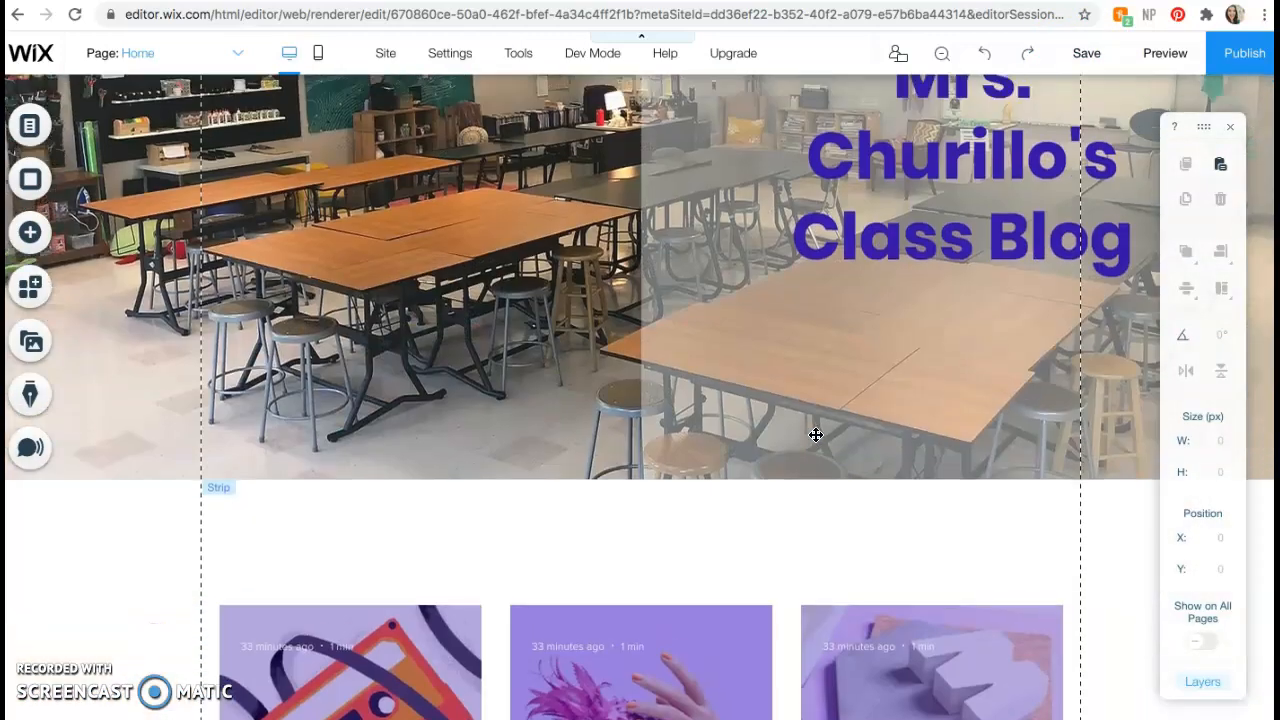
Step: Move the class blog title text box left within its column to X 601, Y 500
scroll(816, 435, up, 5)
click(898, 459)
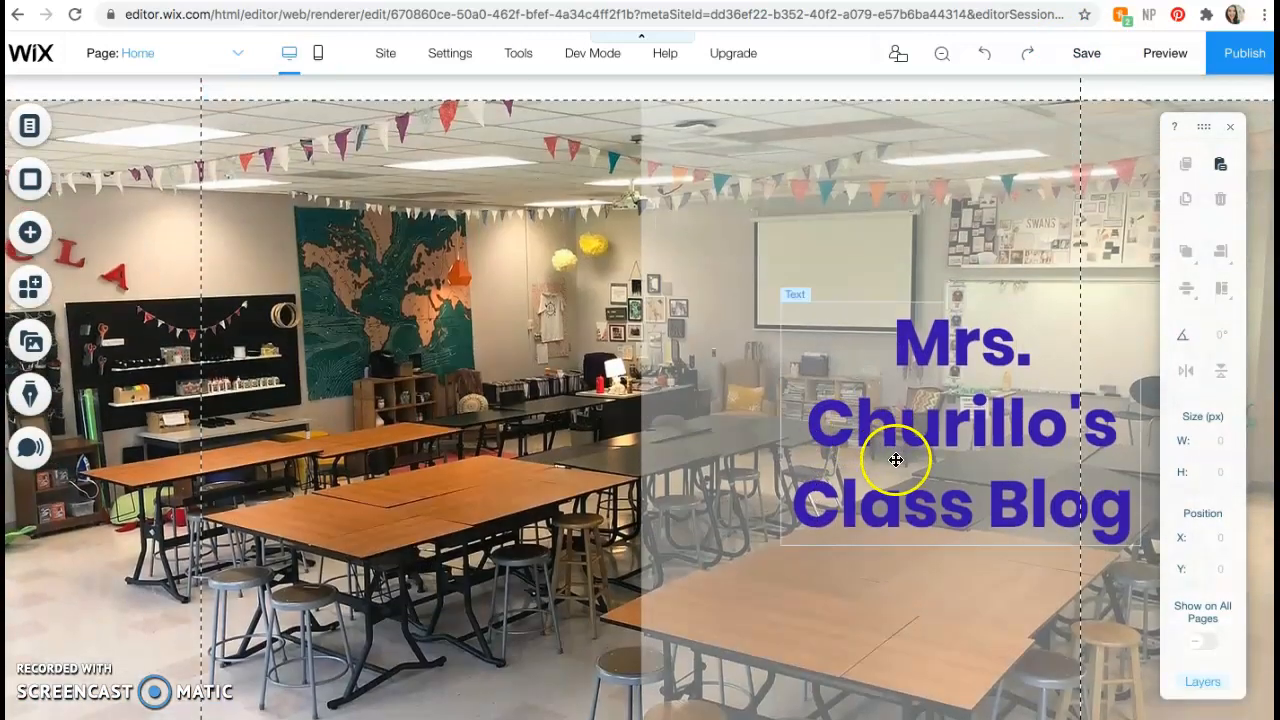
click(896, 459)
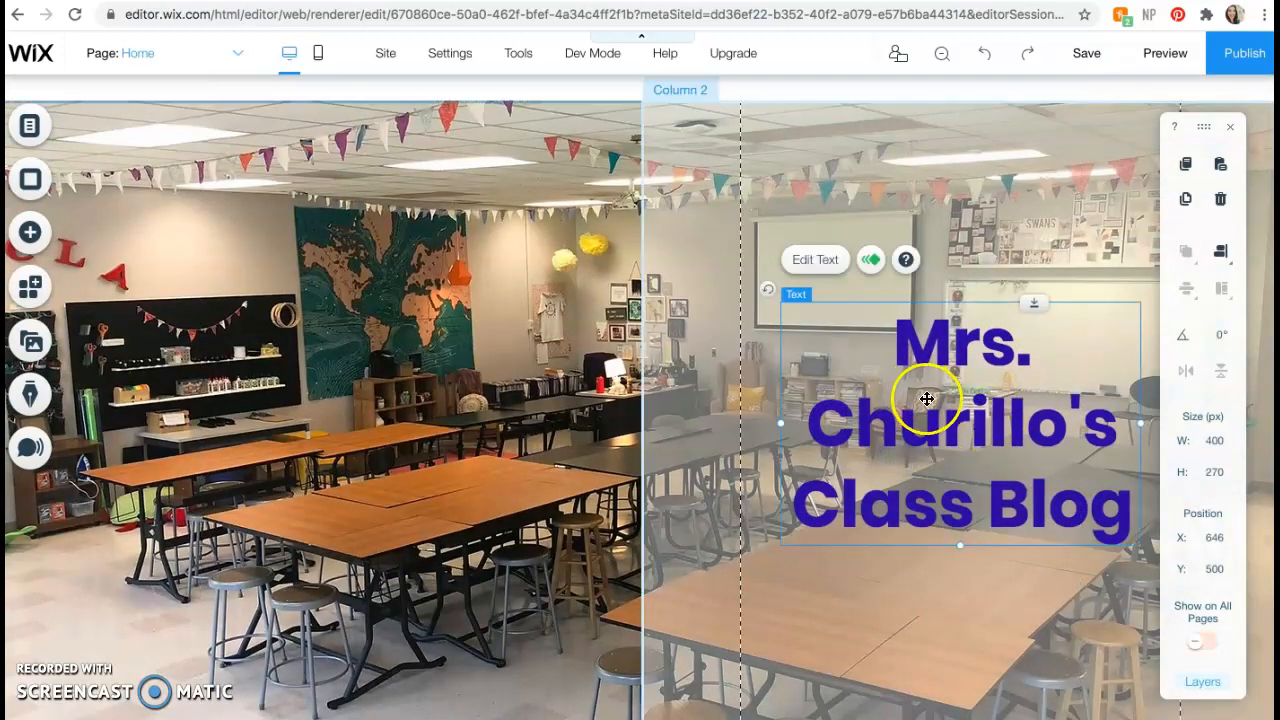
drag(927, 399, 889, 401)
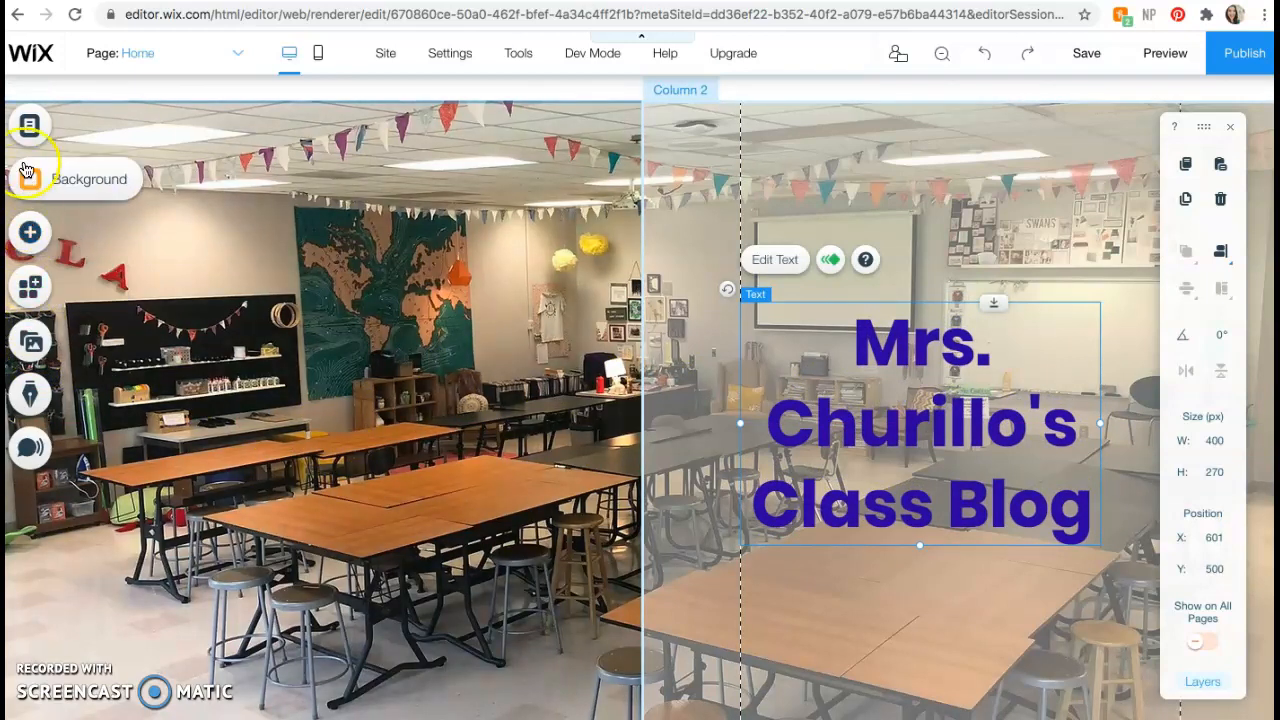
Step: Look through the elements that can be added to the page, including themed text, embedded elements and image collections
click(55, 237)
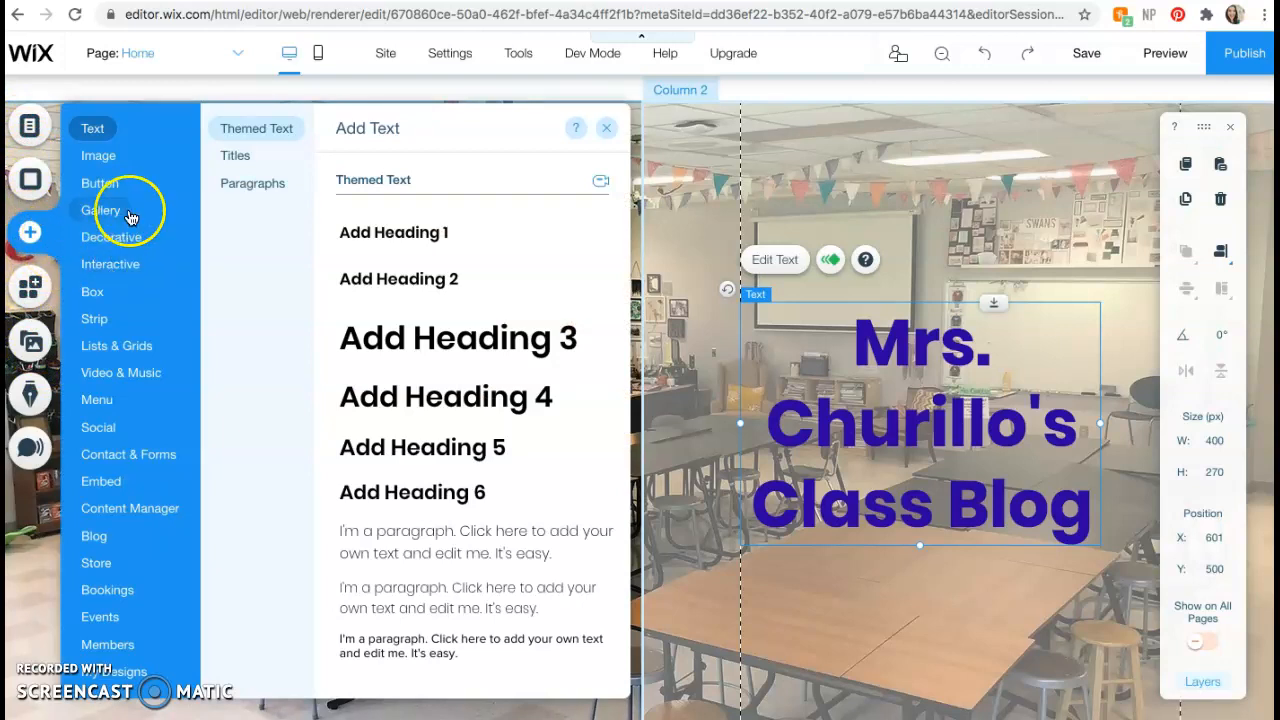
click(101, 482)
scroll(519, 541, down, 3)
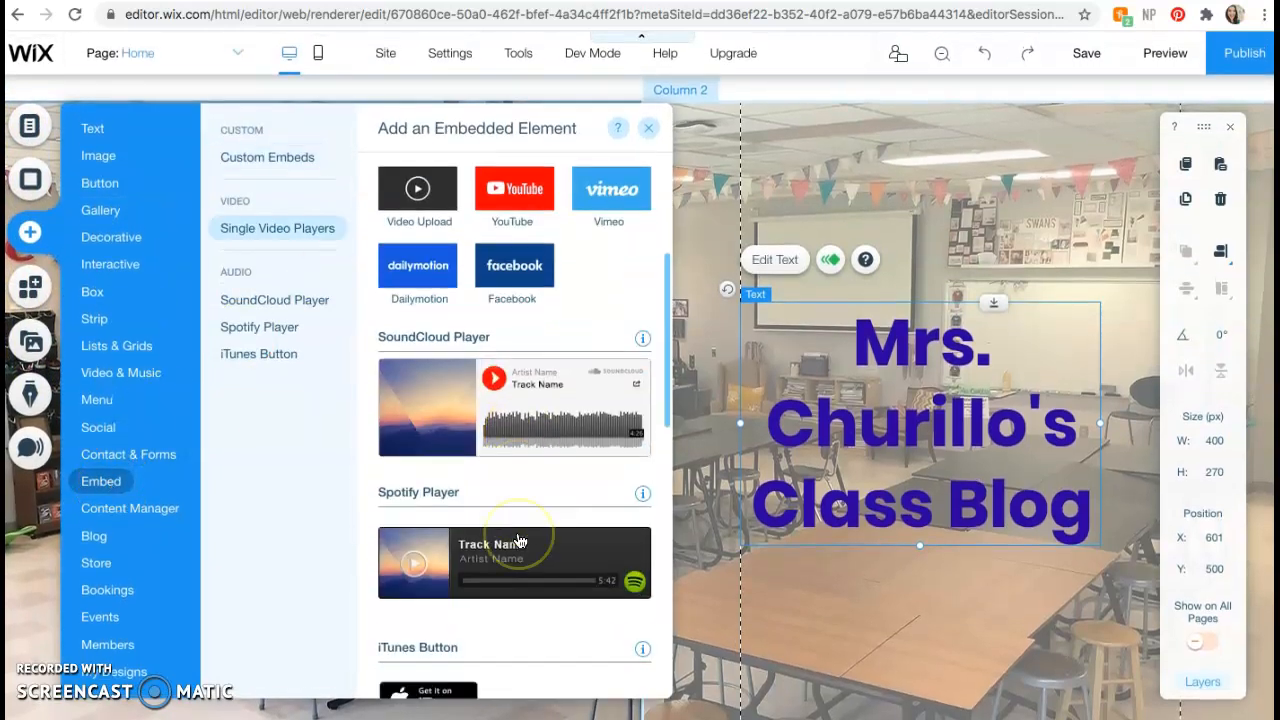
click(101, 150)
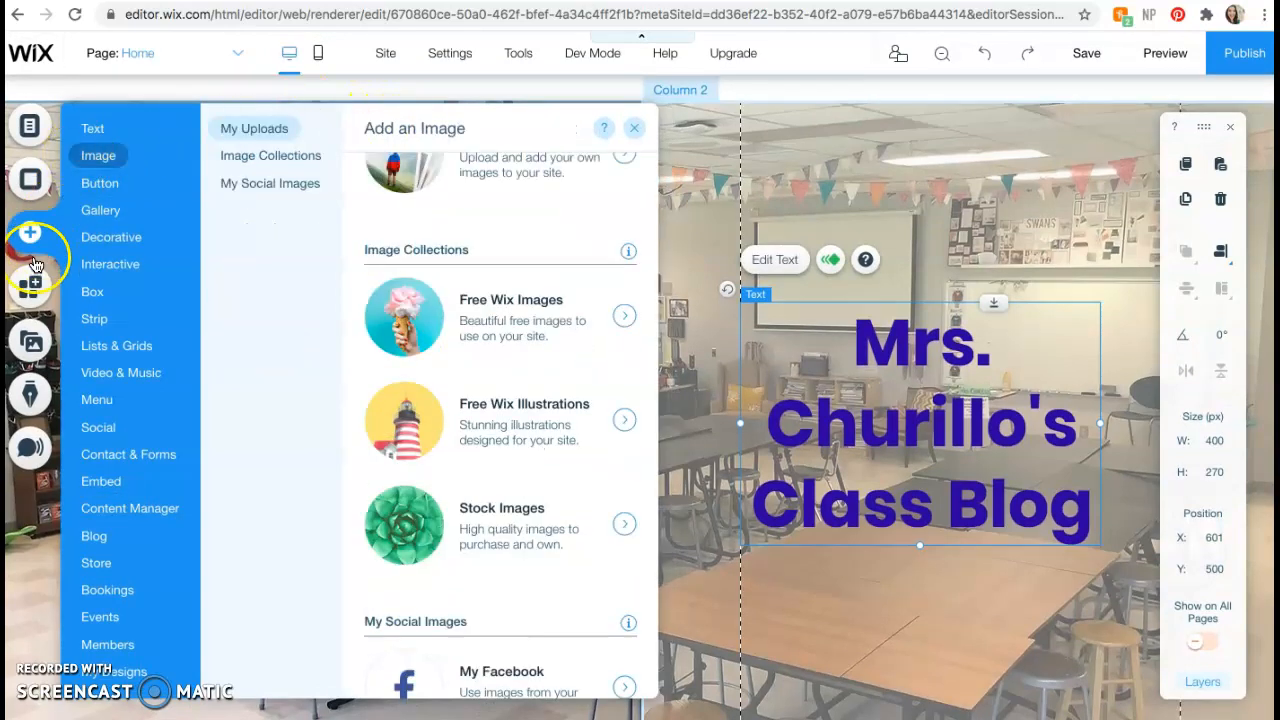
Step: Browse the recommended and trending apps in the Wix App Market and close it without adding any
click(31, 289)
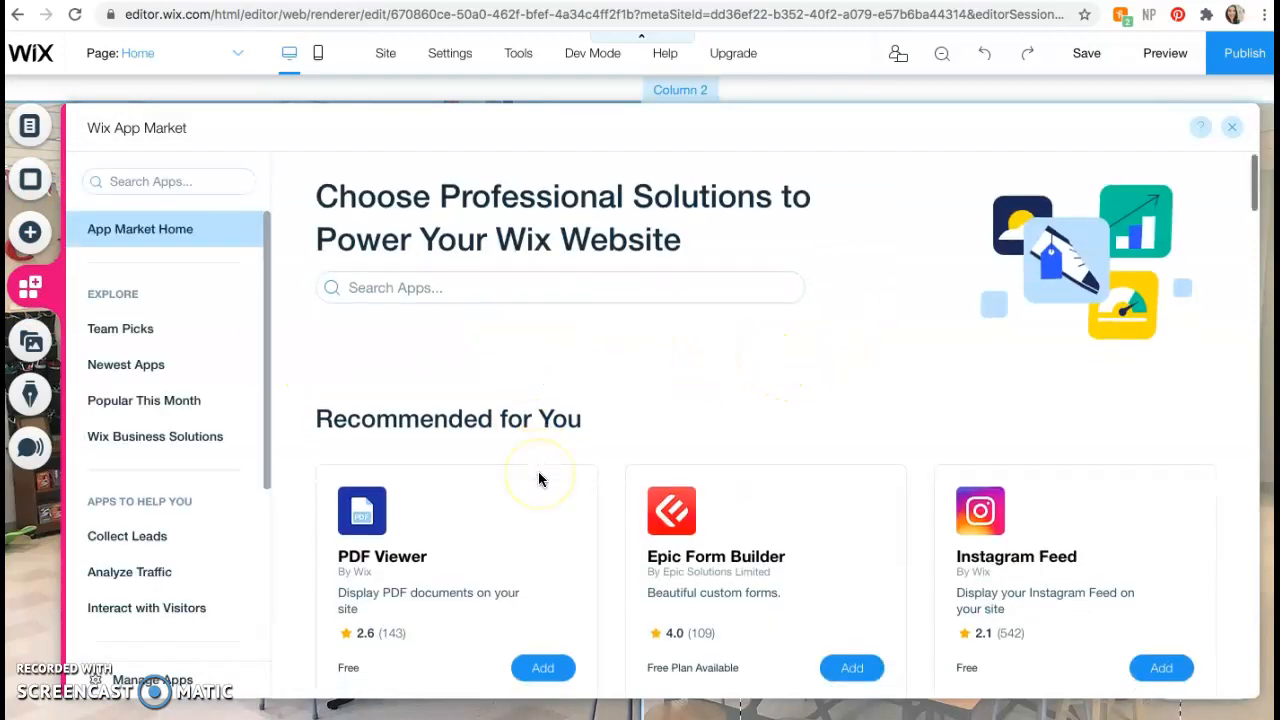
scroll(538, 480, down, 5)
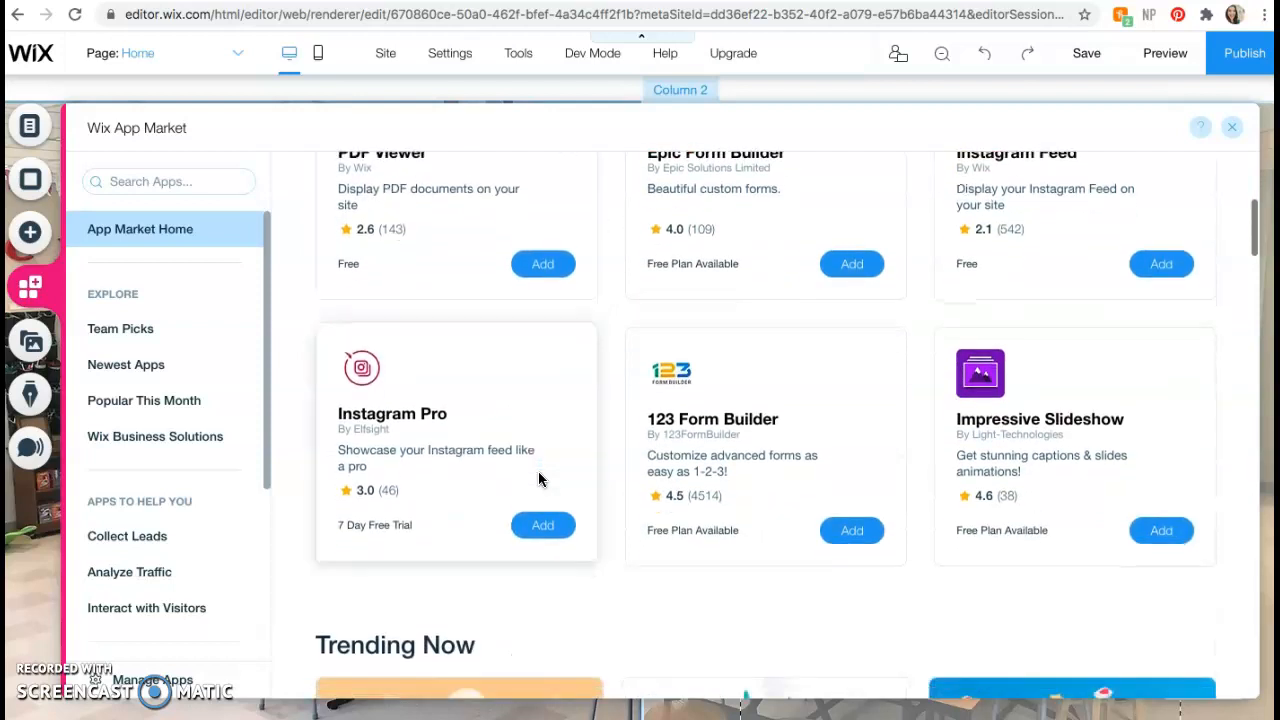
scroll(910, 470, down, 4)
scroll(910, 470, up, 5)
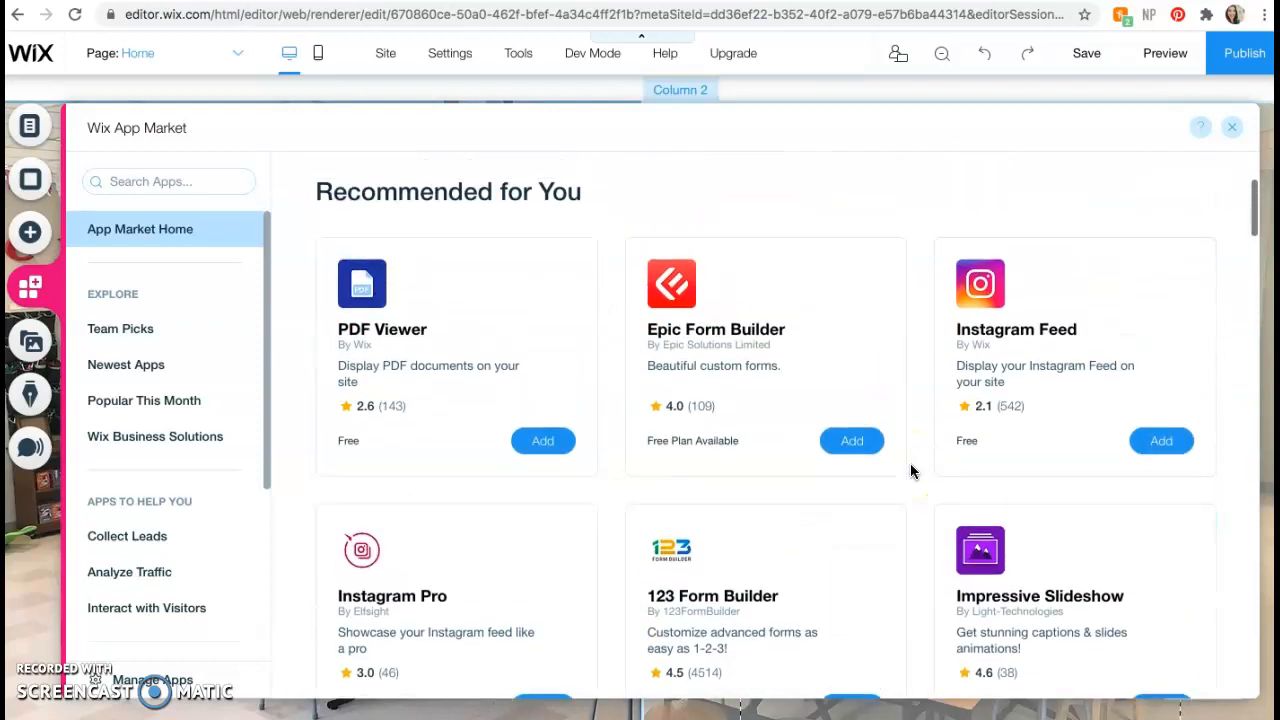
click(1233, 131)
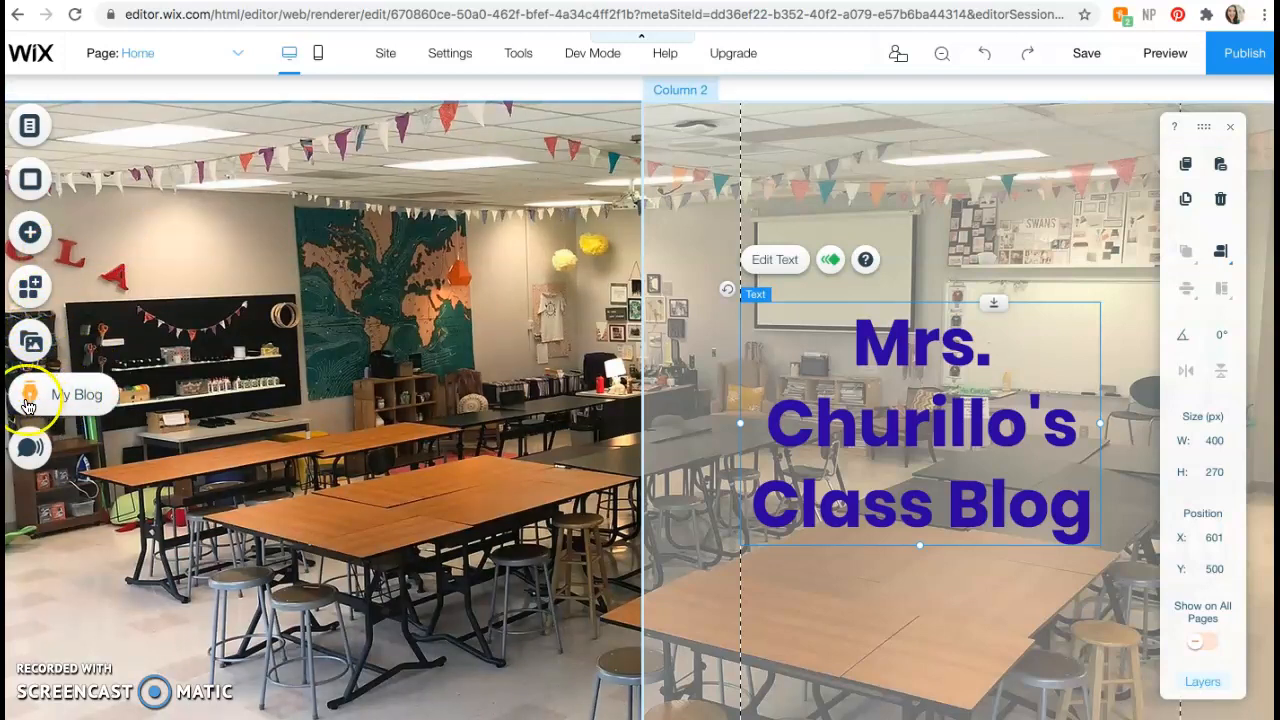
Step: View the post options in the Blog Manager, close it, and review the home page's blog posts and header
click(52, 402)
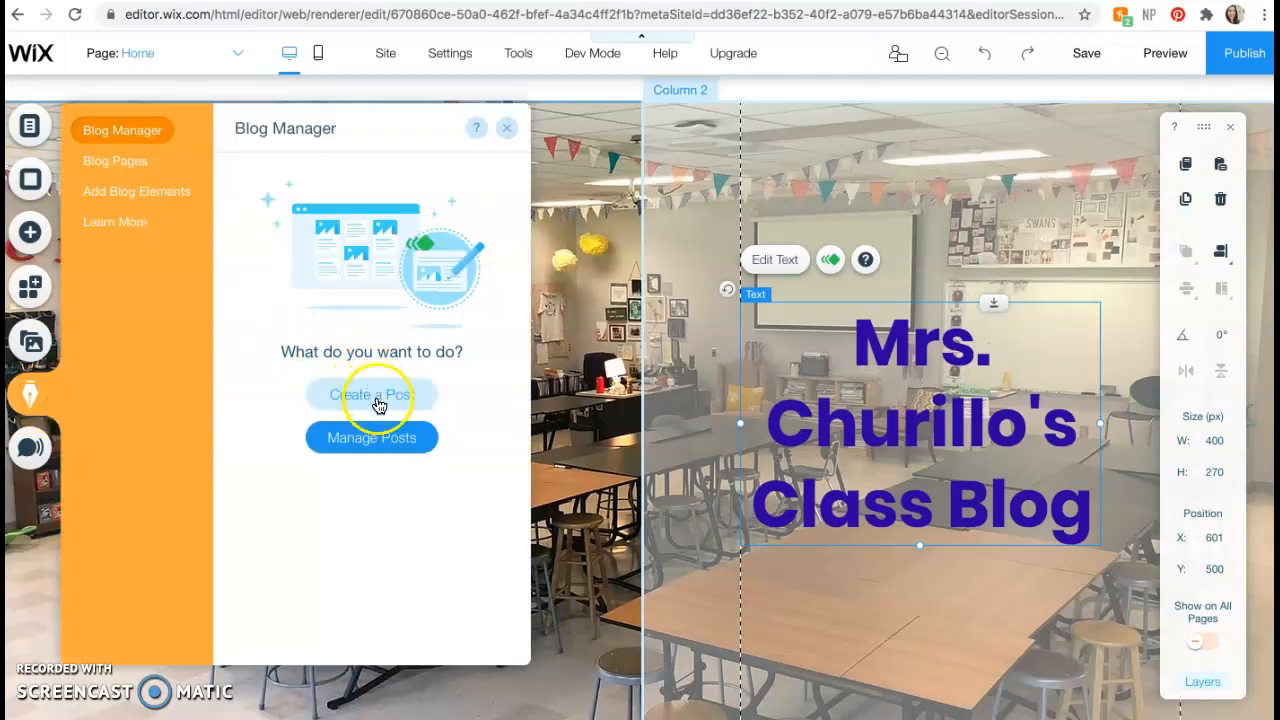
click(507, 131)
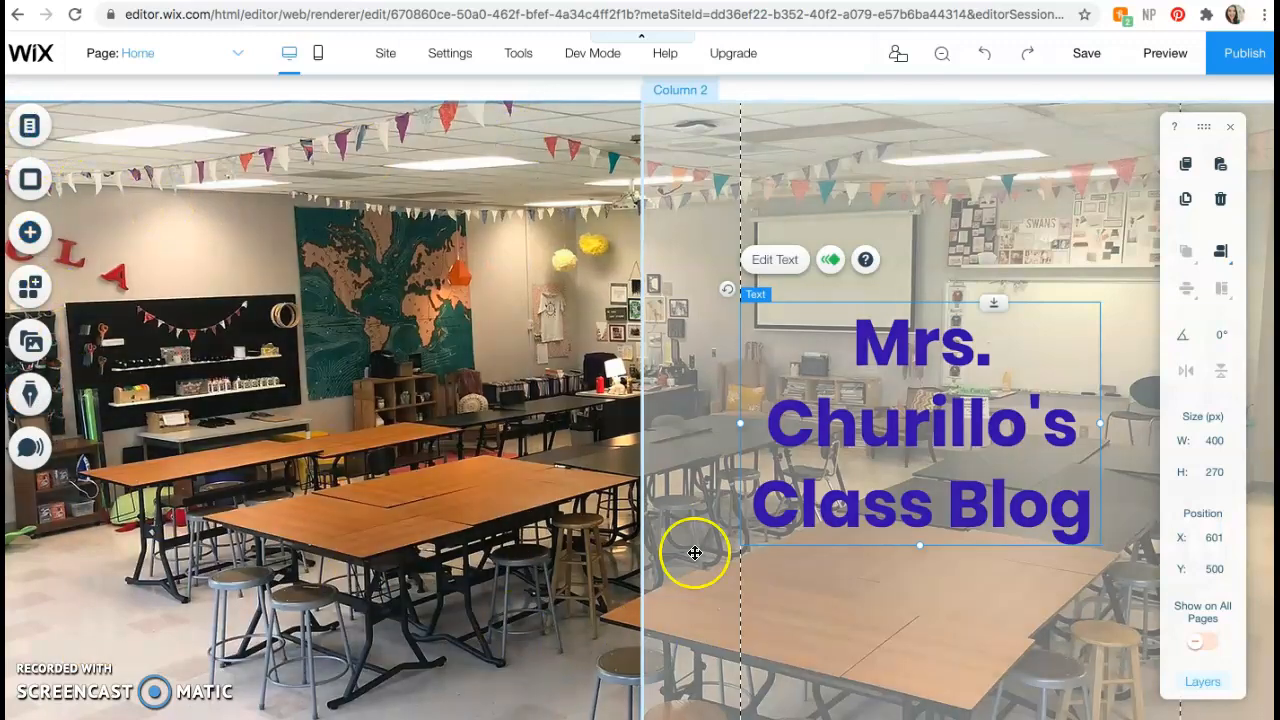
scroll(591, 517, down, 5)
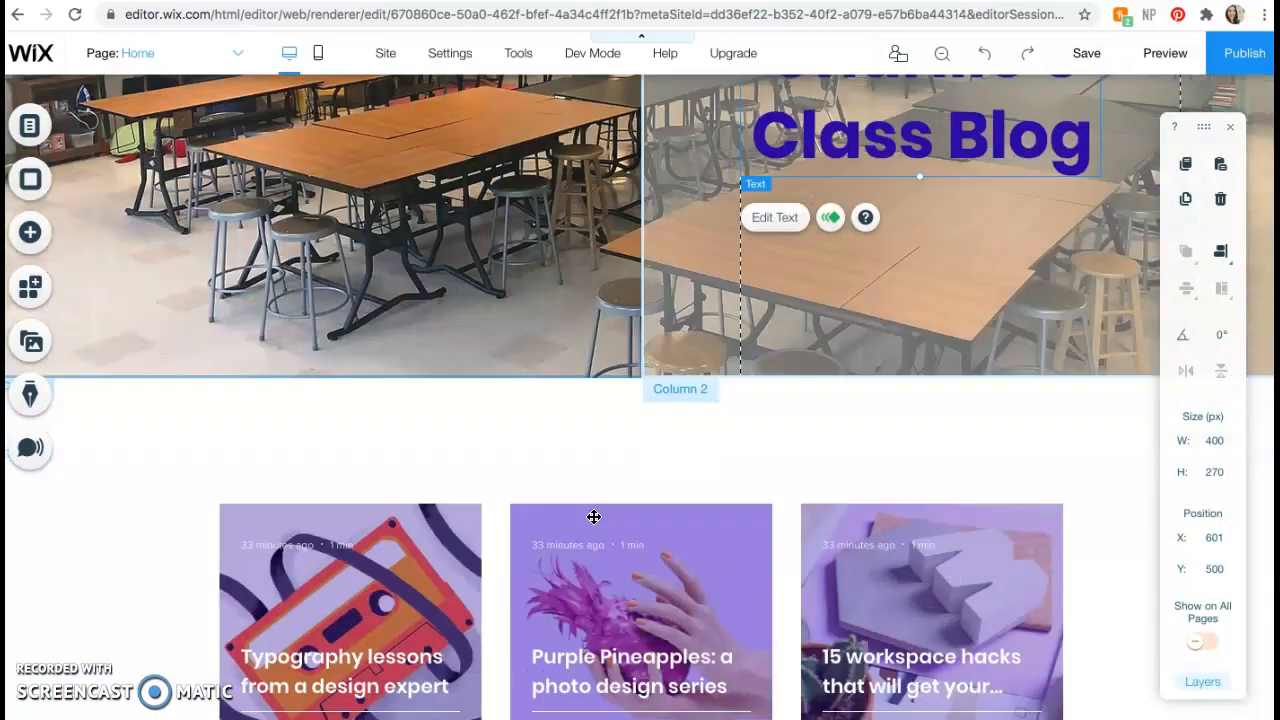
scroll(593, 517, down, 3)
scroll(594, 517, up, 10)
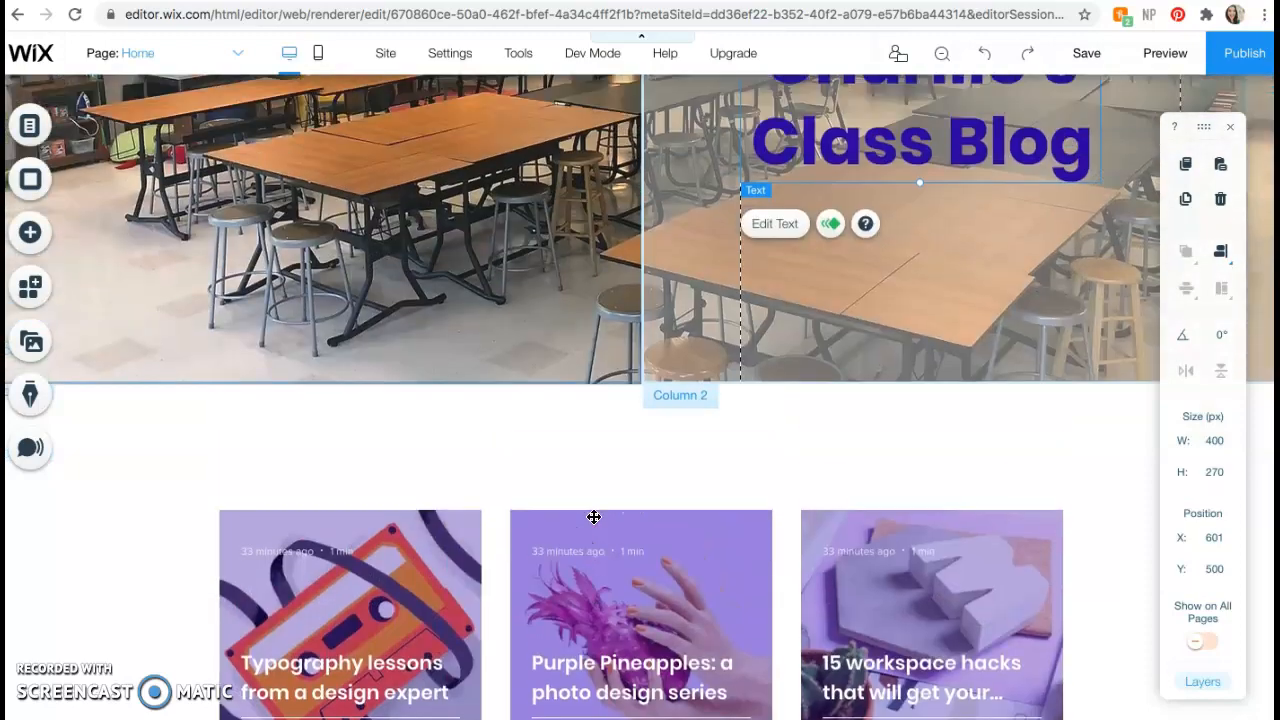
scroll(367, 400, up, 2)
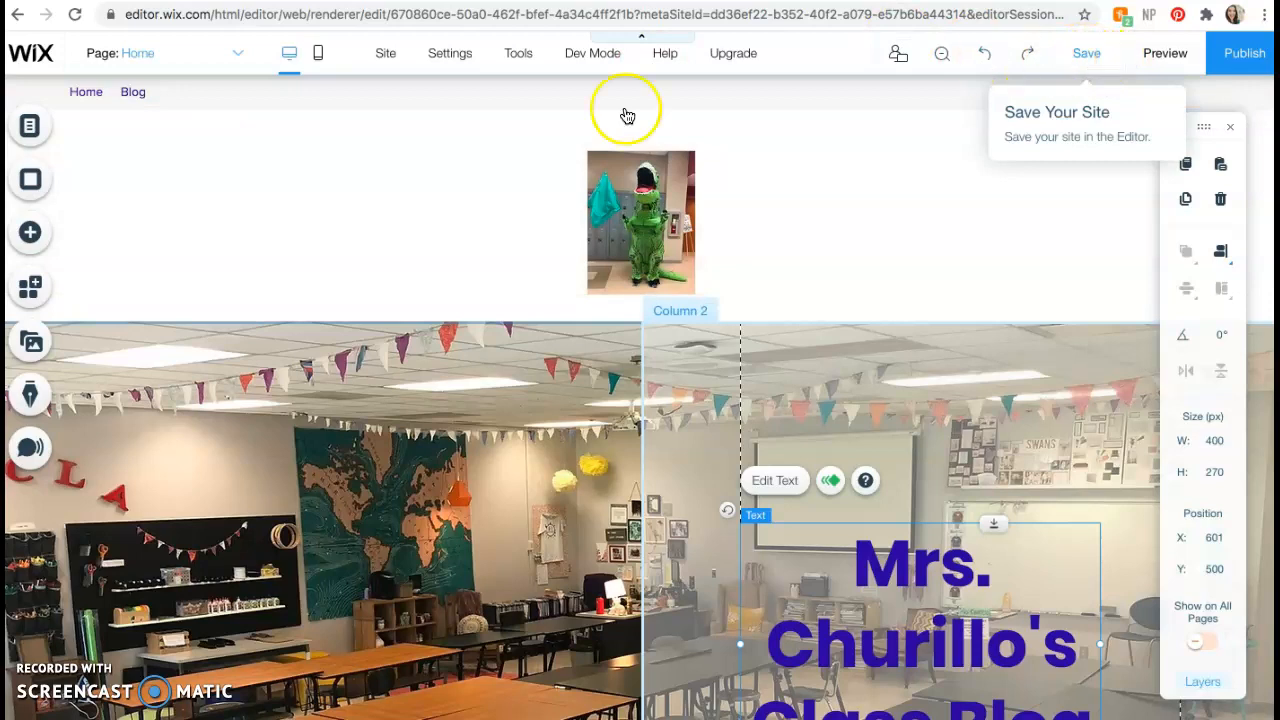
Step: Browse the preset designs for the header's horizontal menu
click(130, 92)
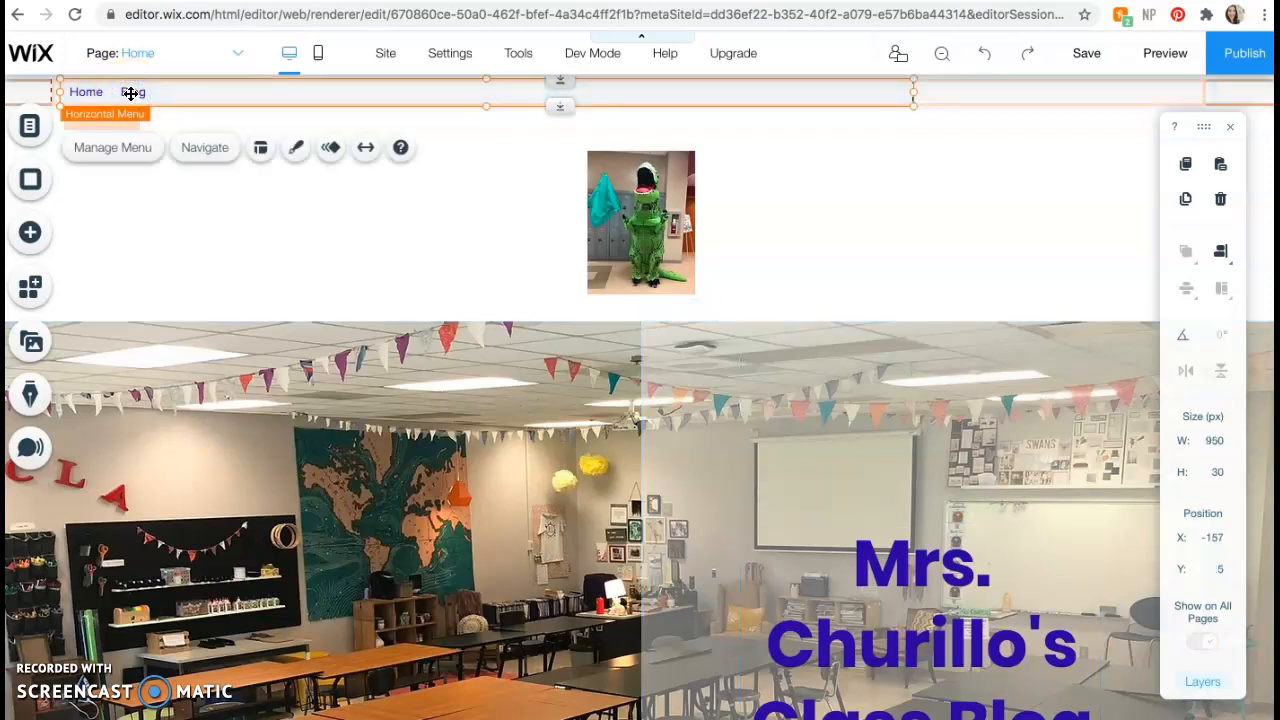
click(297, 150)
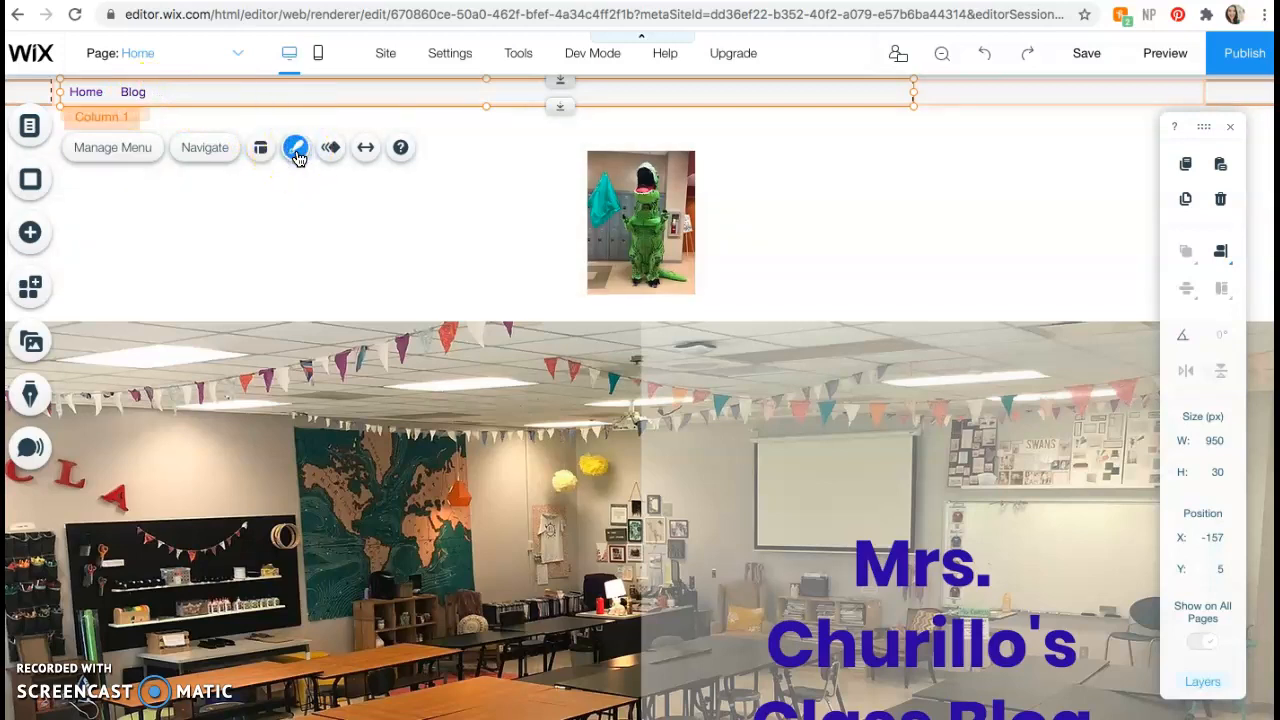
scroll(1040, 368, down, 3)
scroll(1040, 370, down, 5)
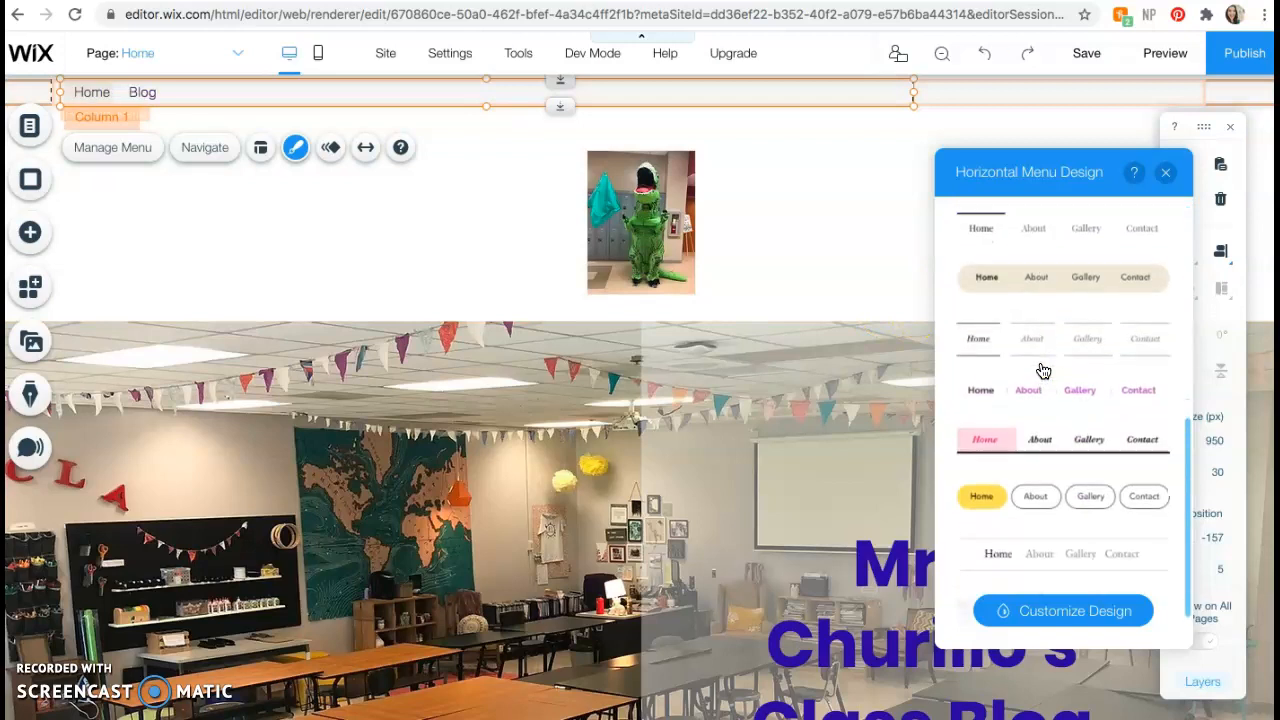
Step: Customize the horizontal menu's regular text by setting its font to Reklame Script, and close the design settings
click(1083, 620)
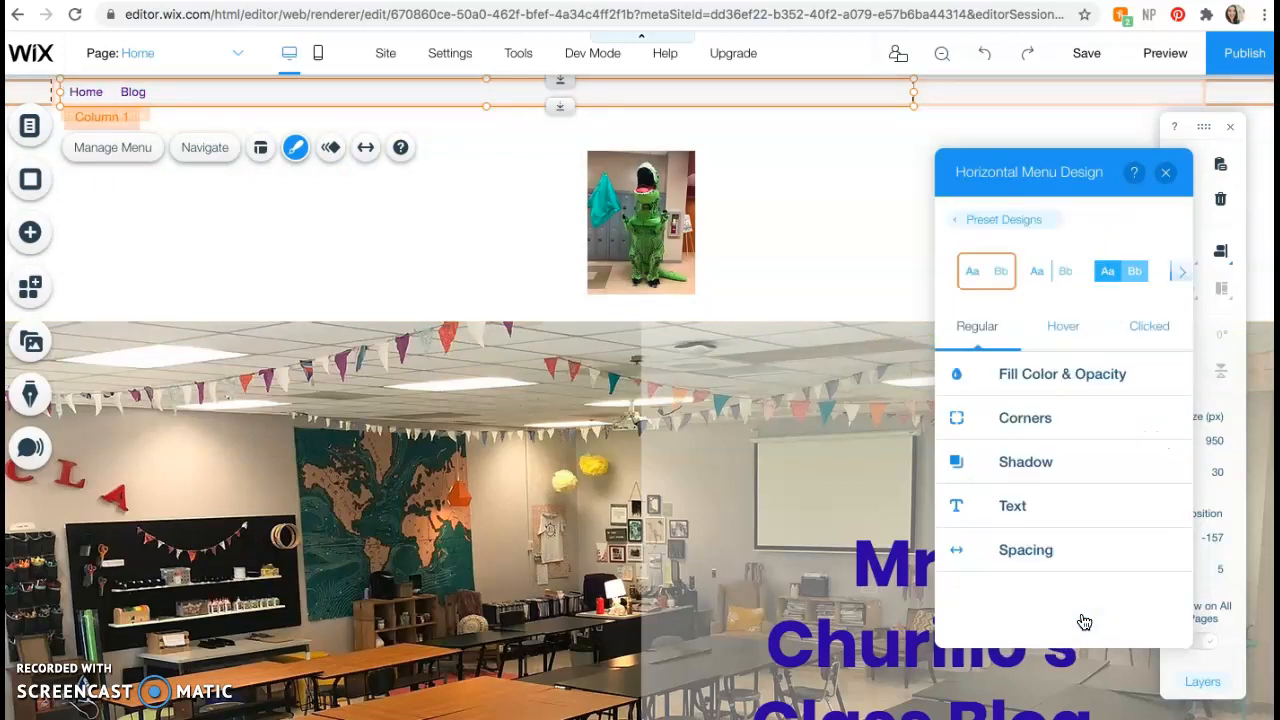
click(1013, 518)
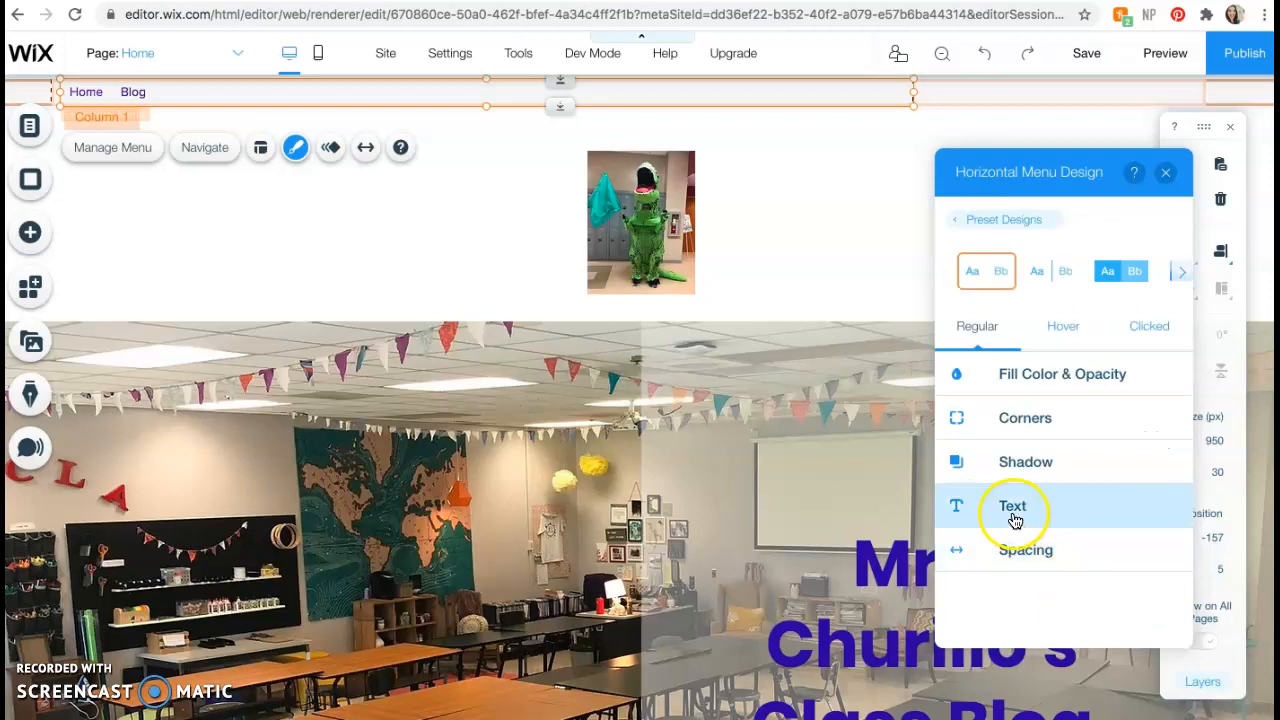
click(1013, 512)
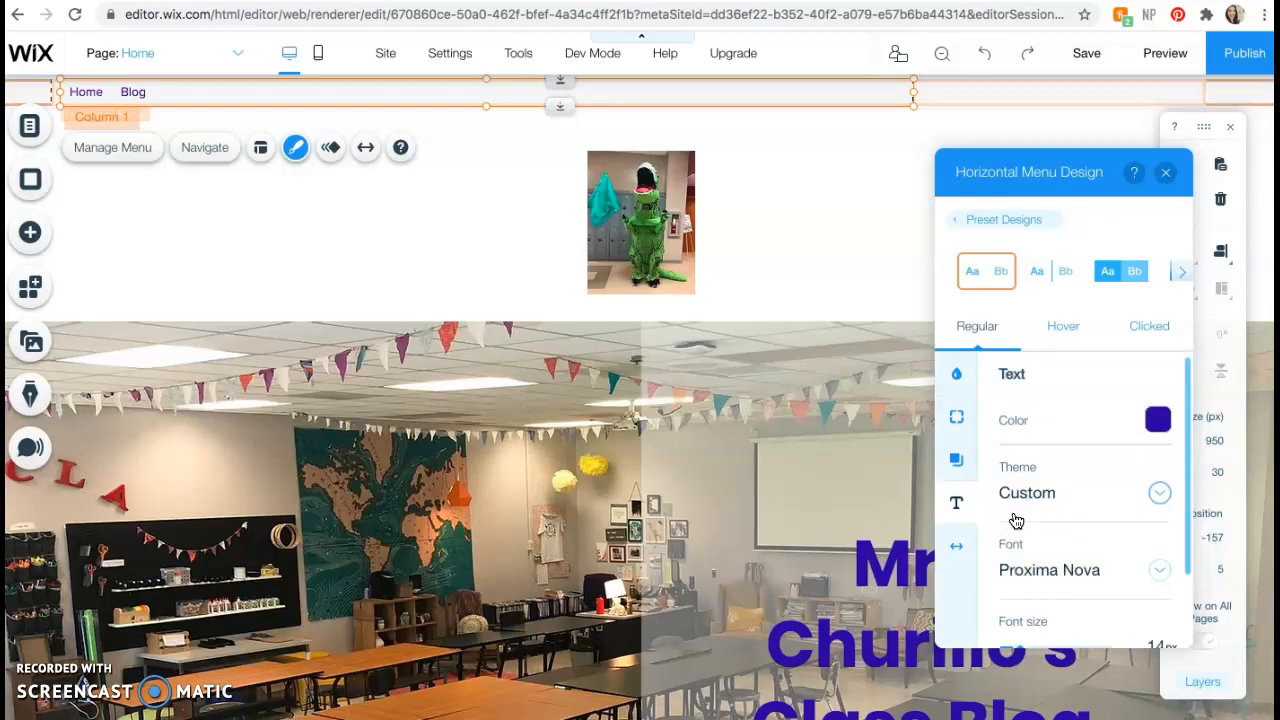
scroll(1016, 521, down, 2)
click(1036, 490)
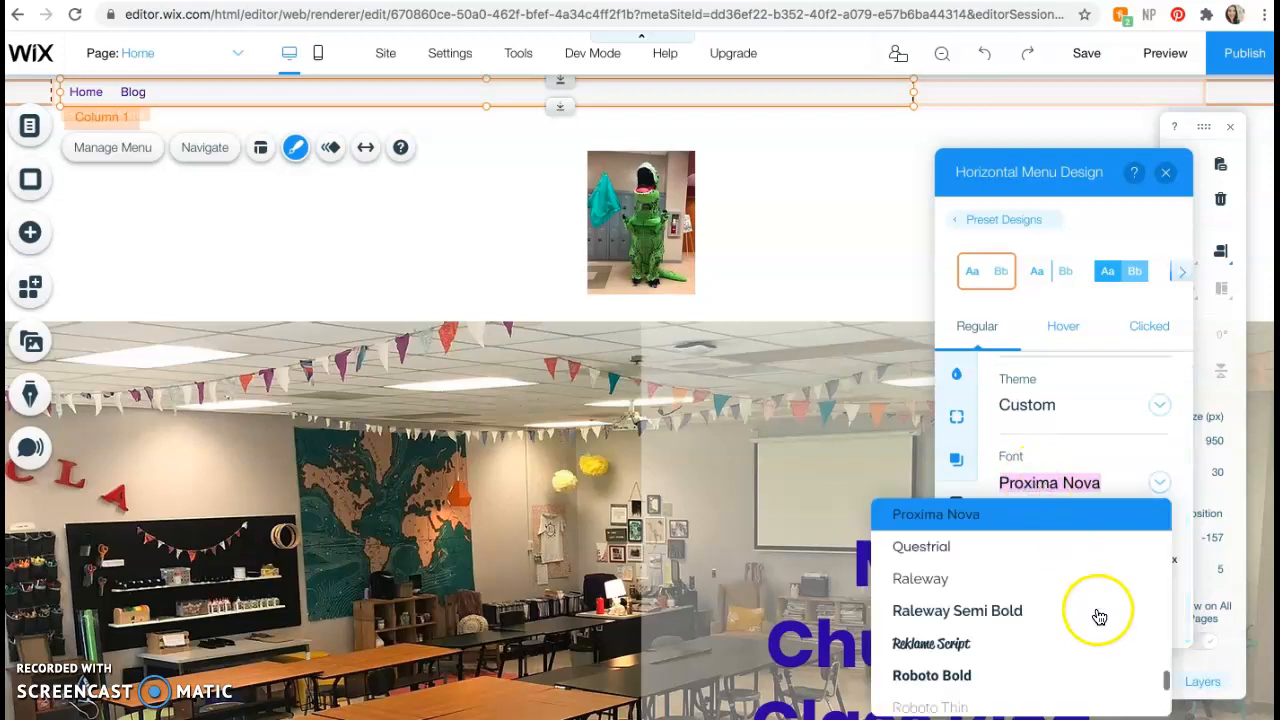
scroll(1099, 616, down, 1)
scroll(1099, 616, down, 2)
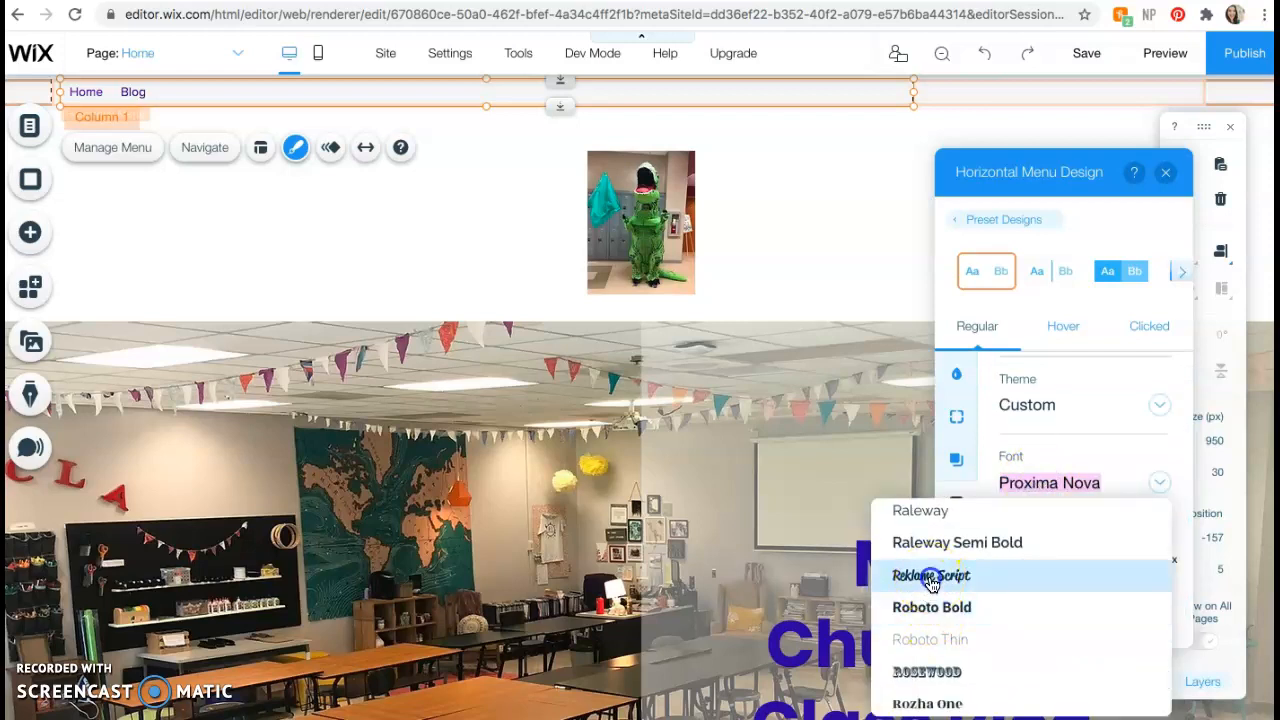
click(930, 578)
click(127, 95)
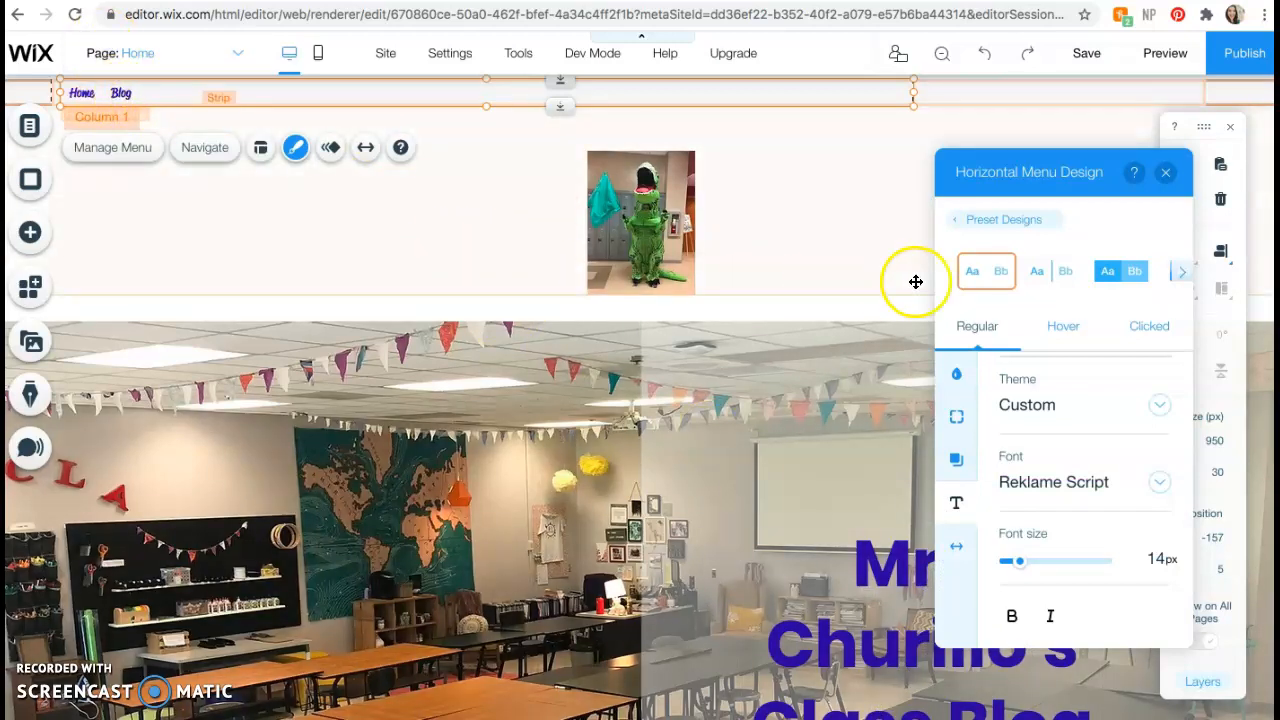
click(1174, 177)
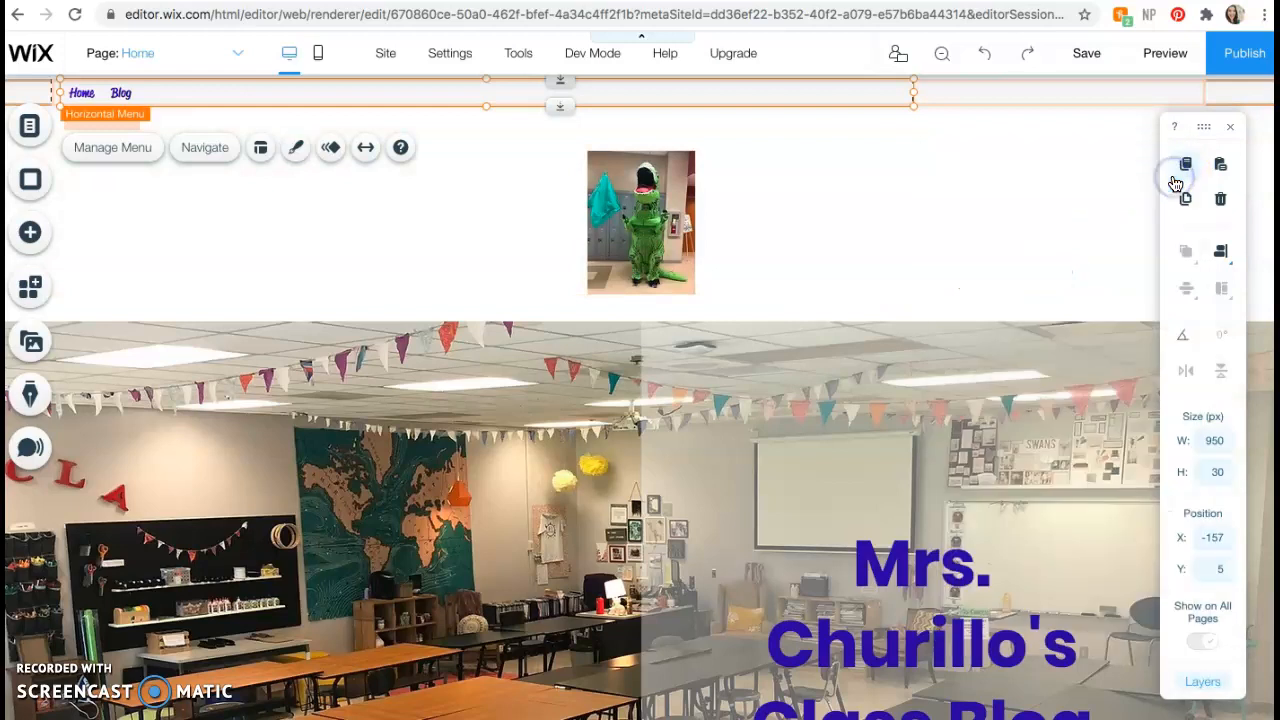
Step: Review the horizontal menu's layout options for text alignment, item alignment and display order, staying on the site, and close them
click(262, 152)
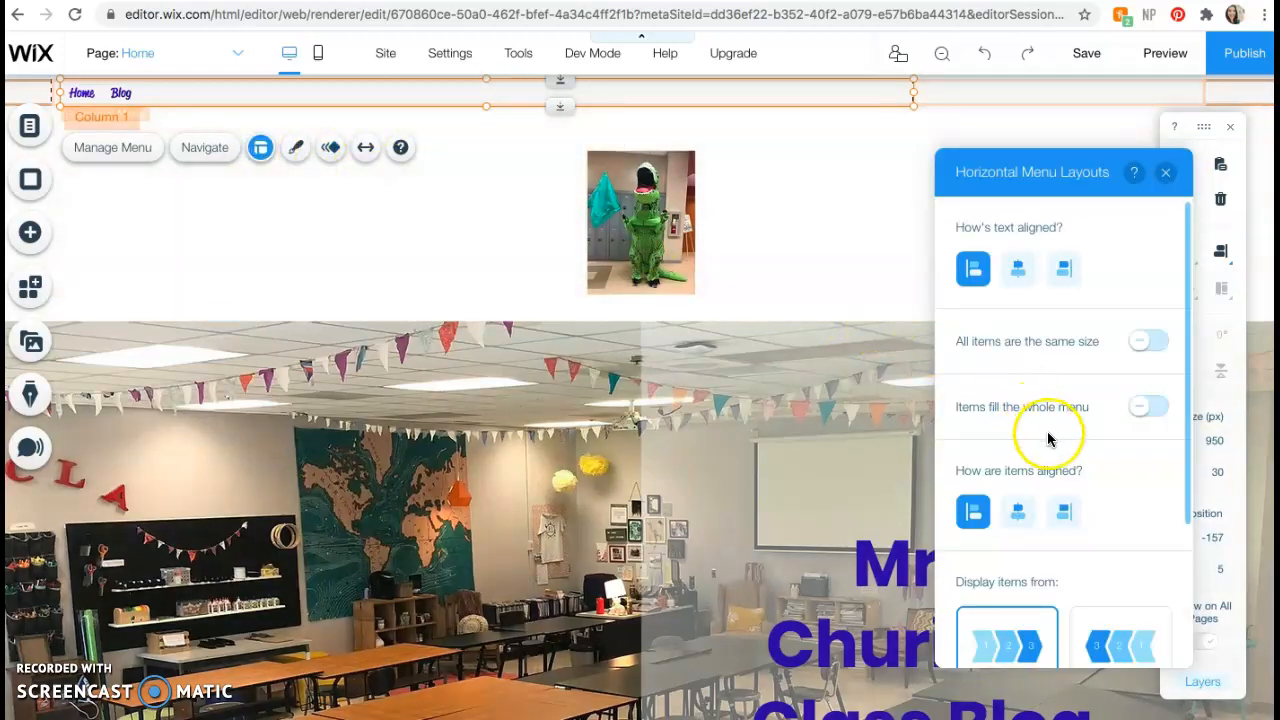
scroll(1055, 445, down, 3)
scroll(1030, 513, down, 2)
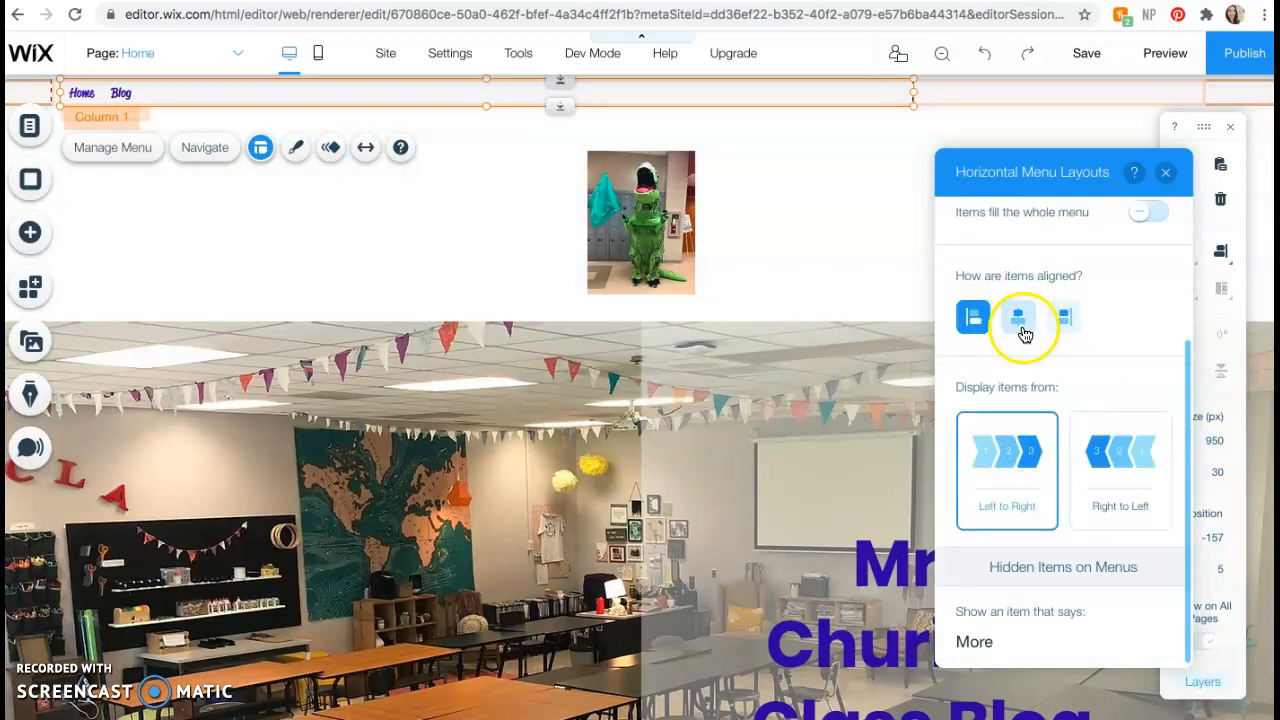
scroll(1041, 513, left, 3)
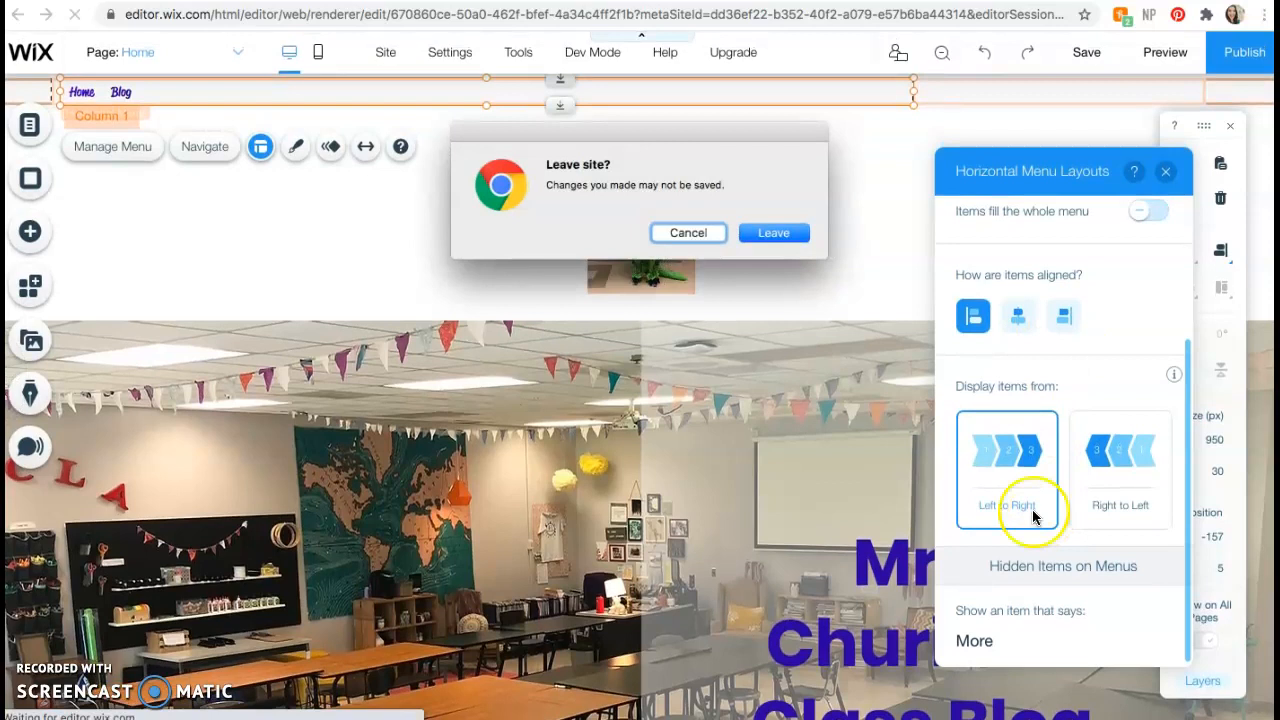
click(689, 232)
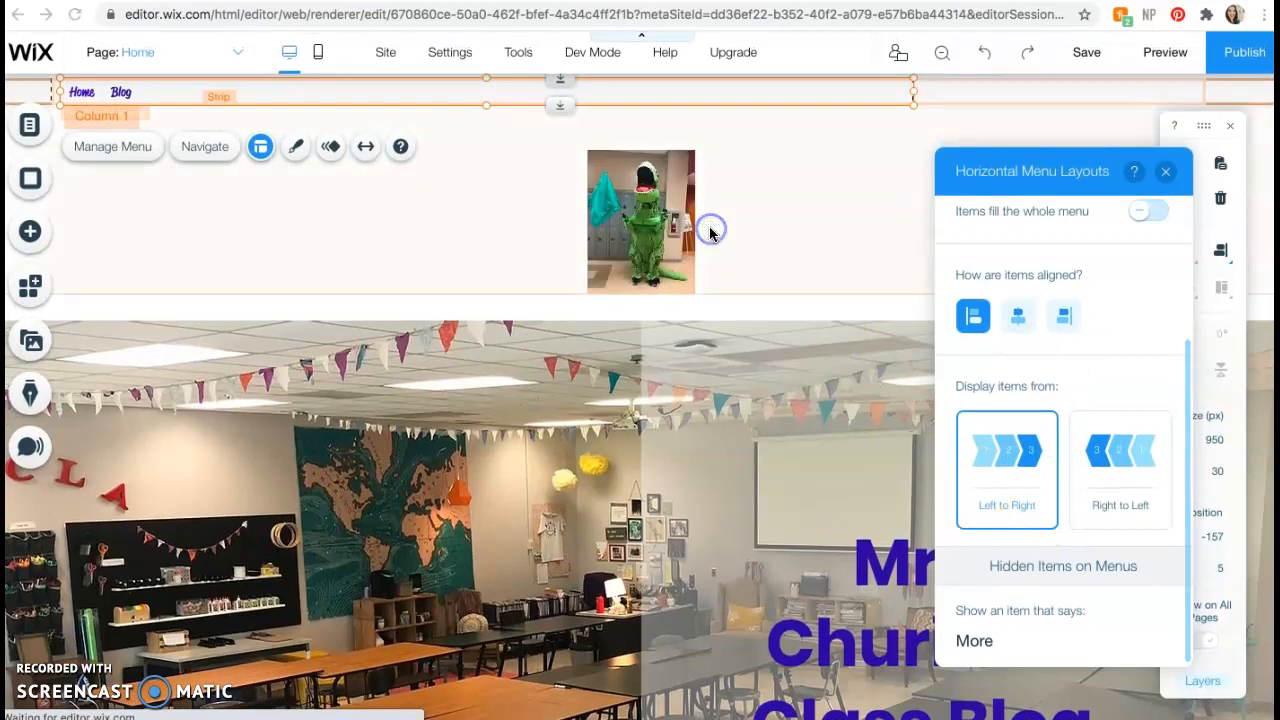
click(334, 150)
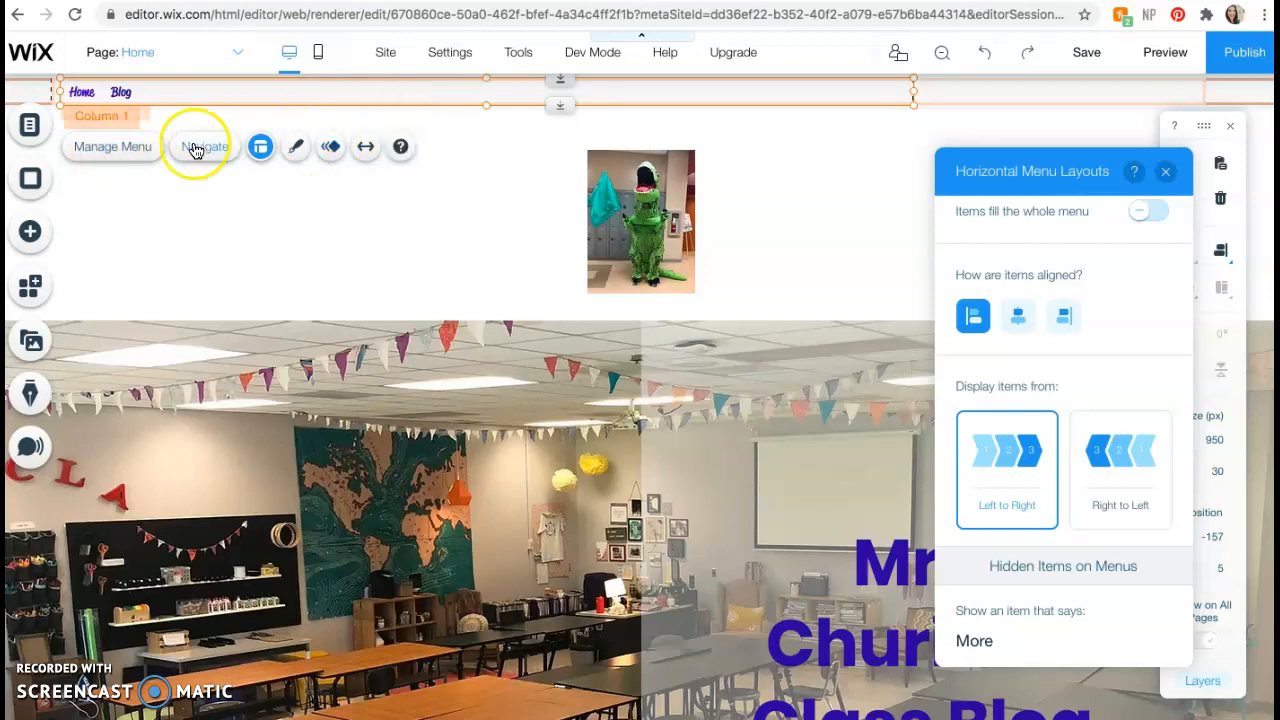
click(1165, 171)
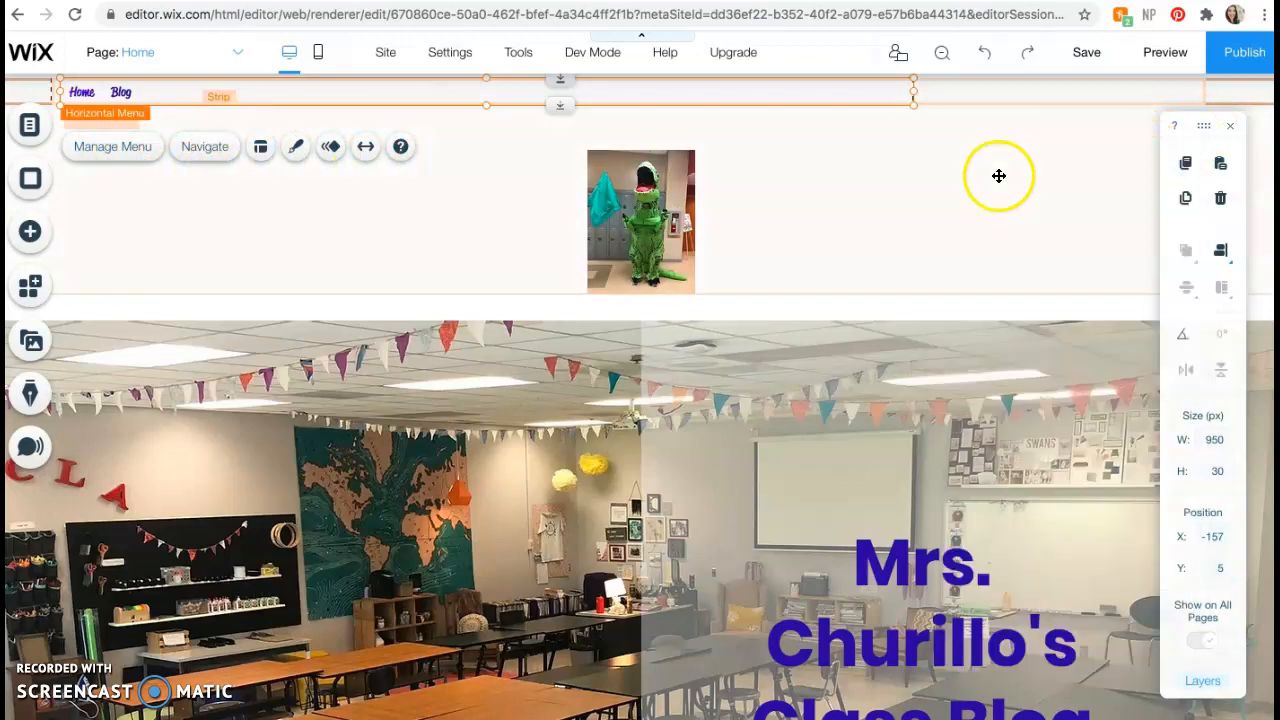
Step: Save the site's changes in the Editor instead of going back to Wix ADI, and publish the site
click(1088, 56)
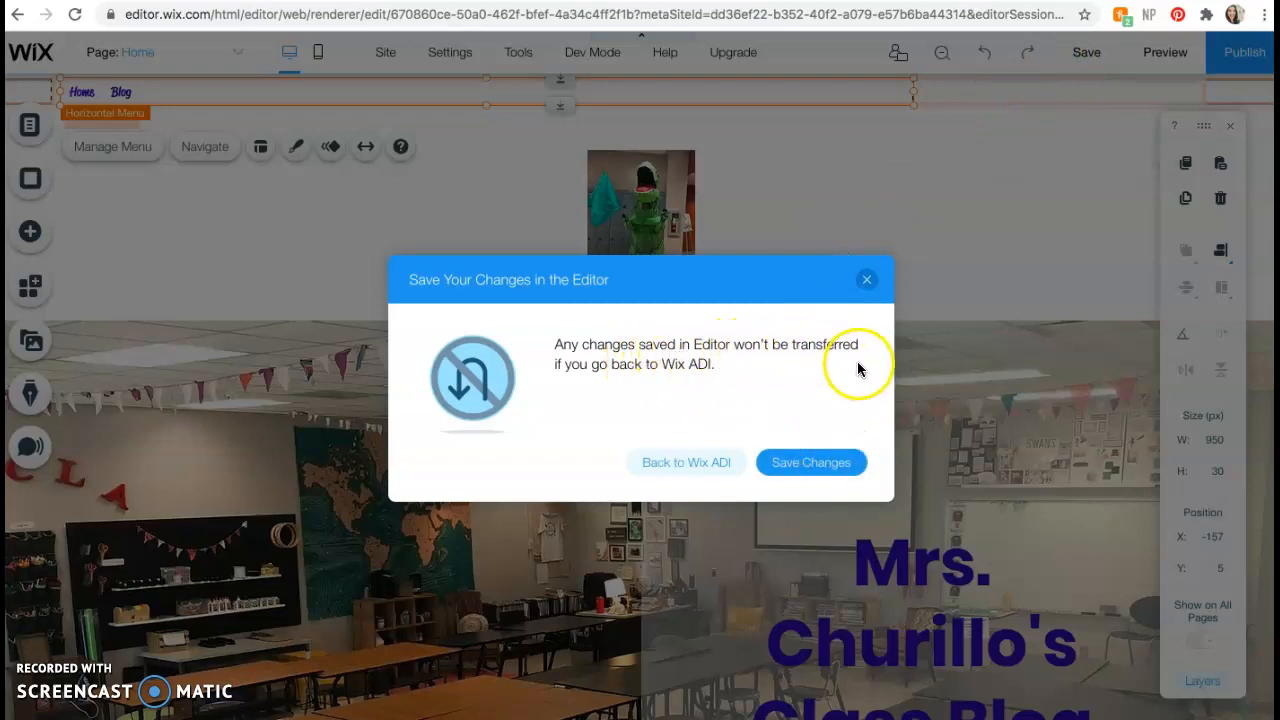
click(836, 465)
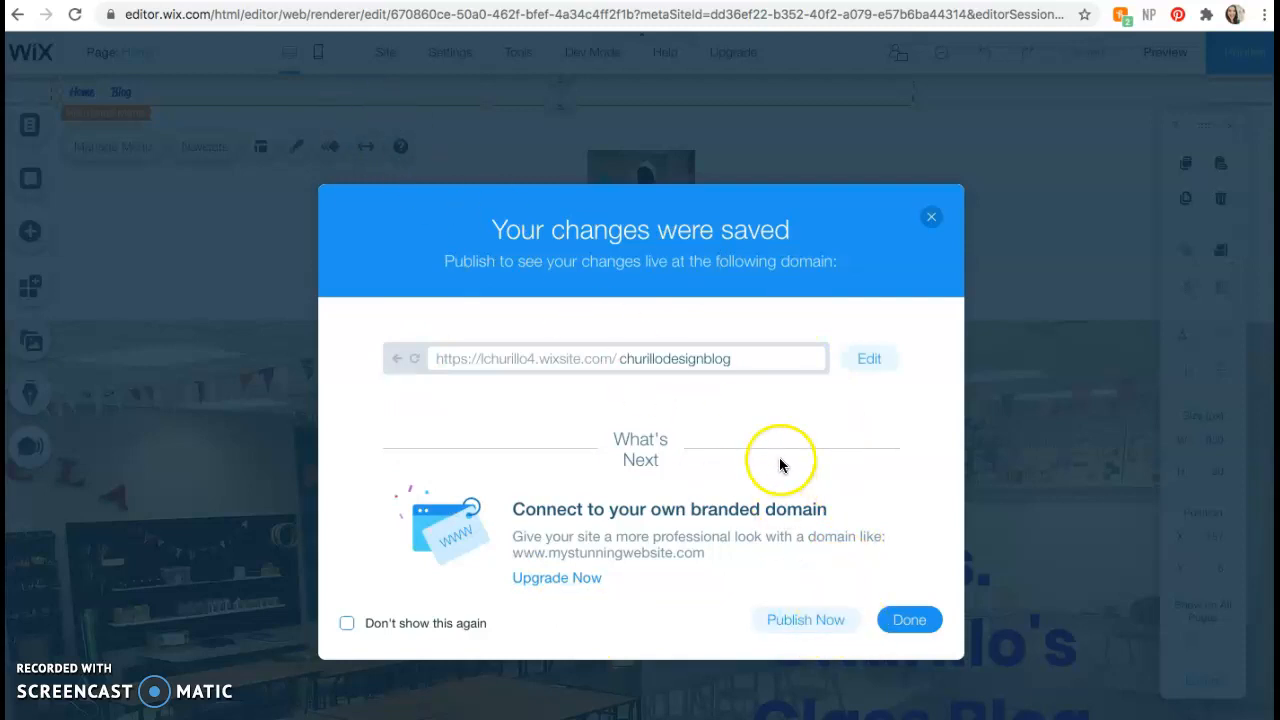
click(813, 619)
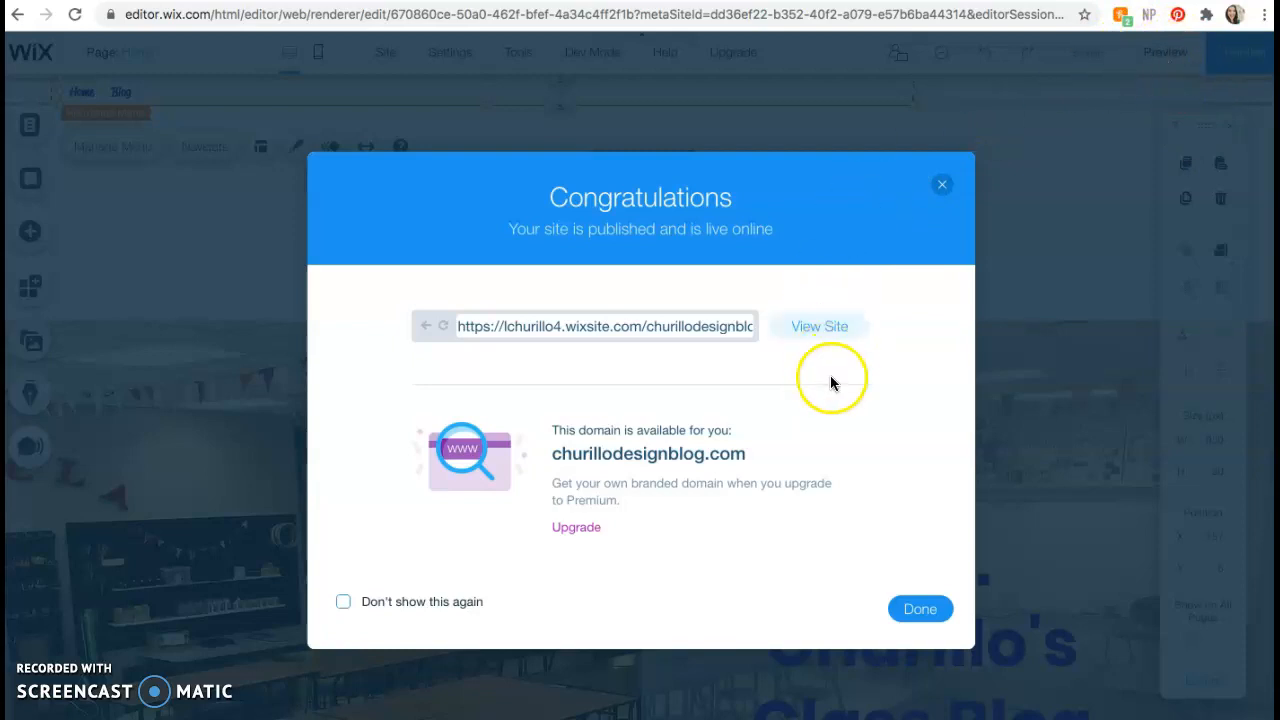
Step: Open the published site and examine its header menu, classroom title banner, blog posts and footer
click(822, 326)
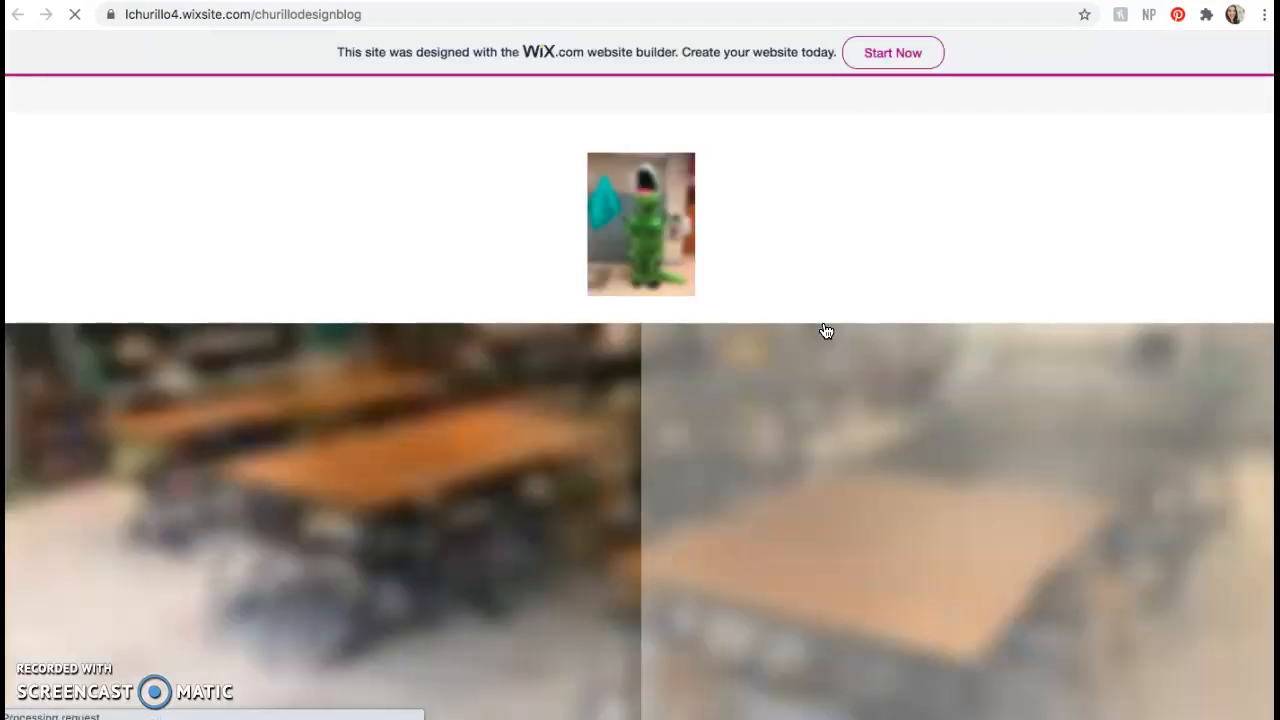
click(845, 222)
click(835, 228)
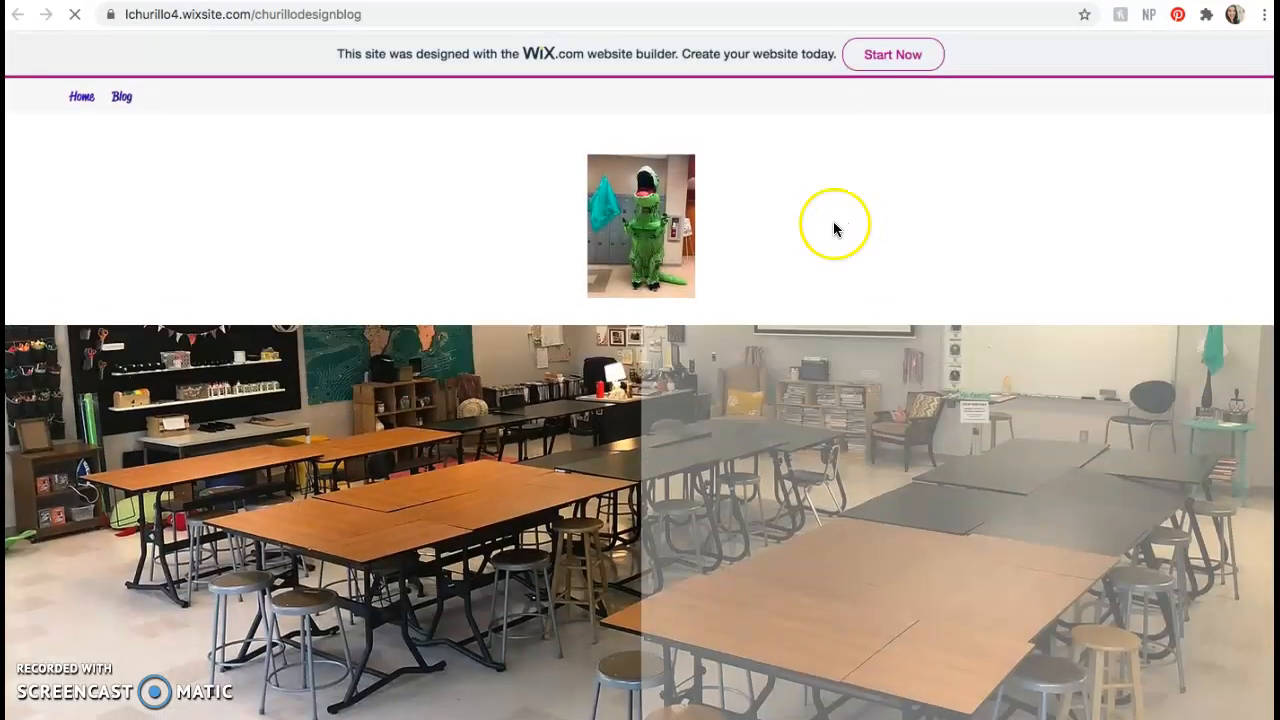
click(423, 268)
scroll(424, 268, down, 5)
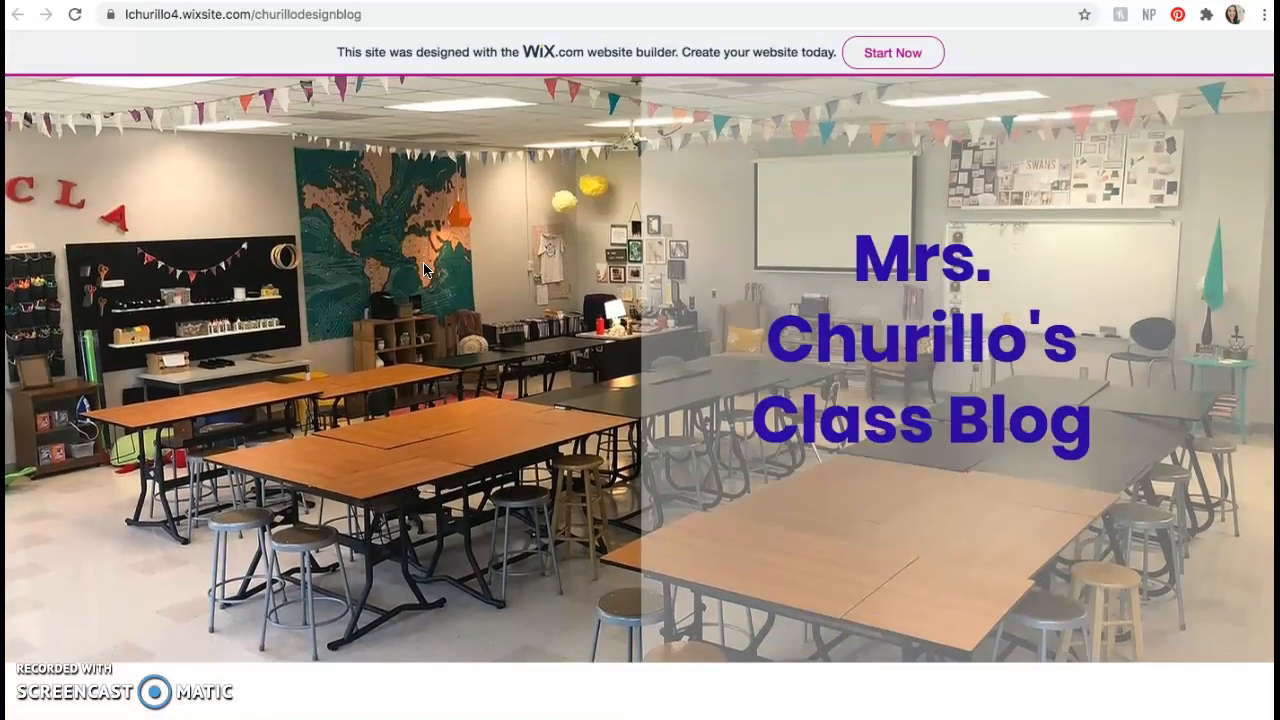
scroll(423, 268, down, 1)
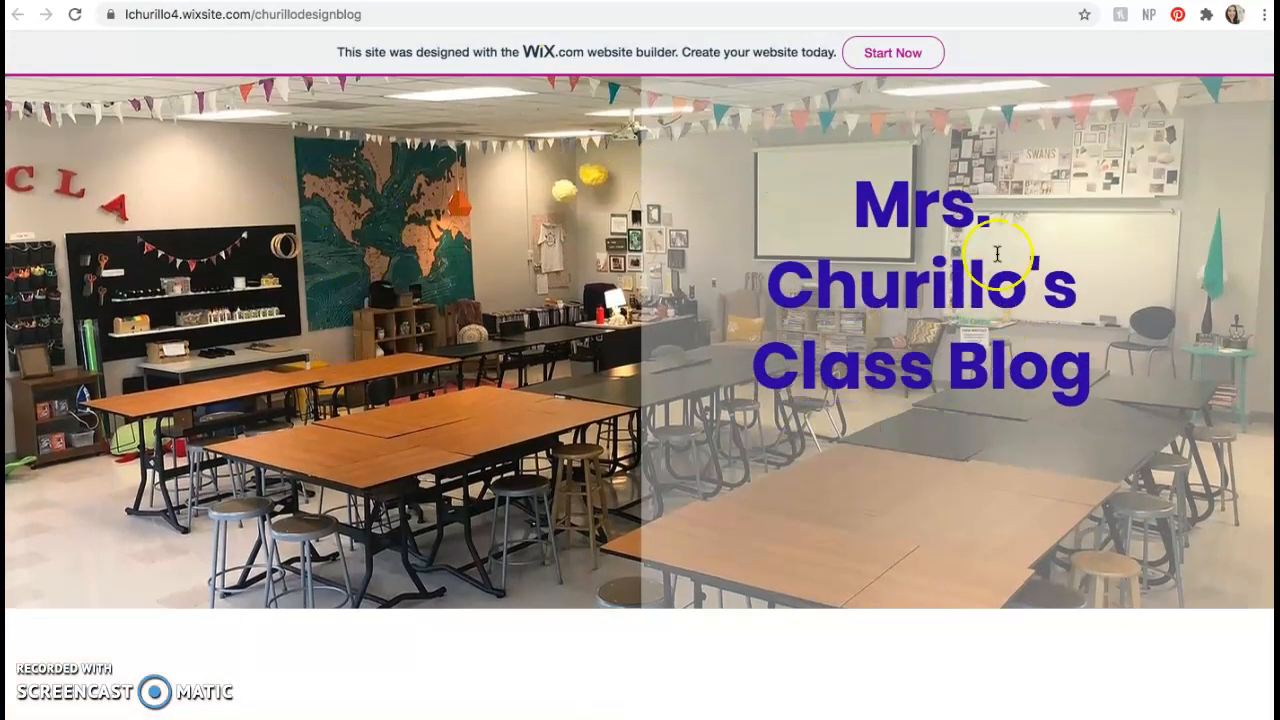
scroll(943, 423, down, 5)
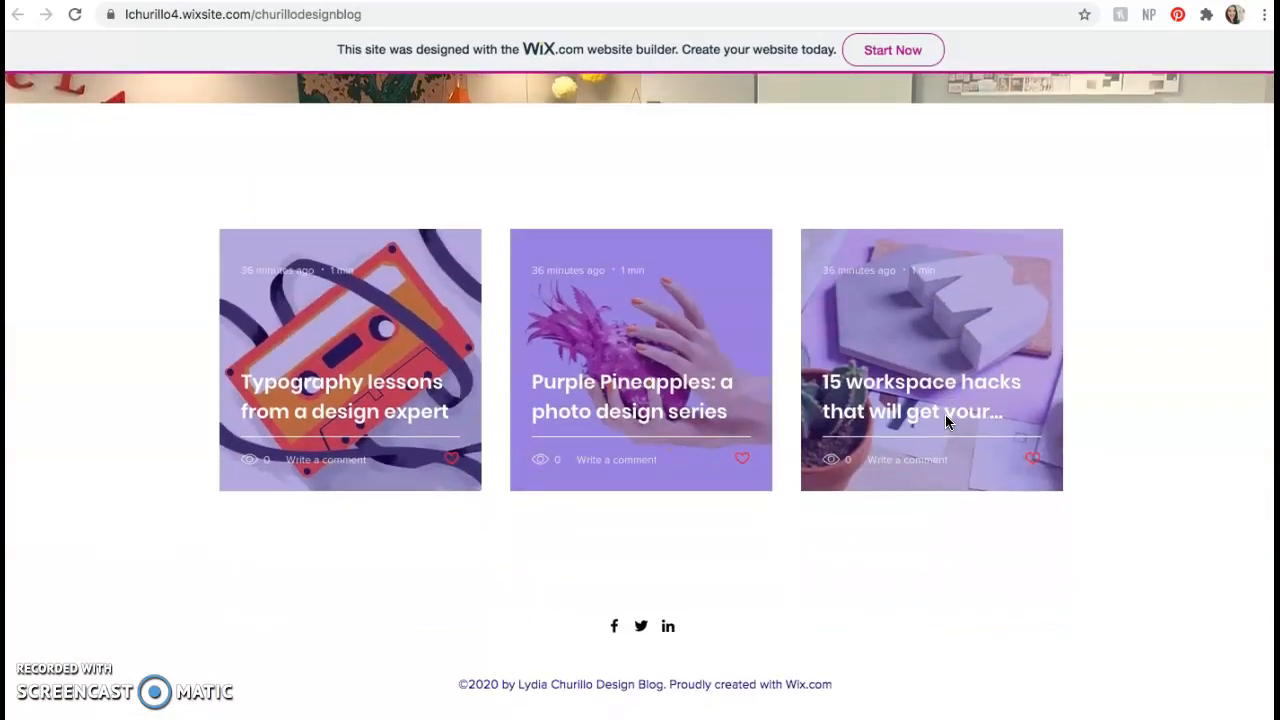
scroll(716, 350, up, 10)
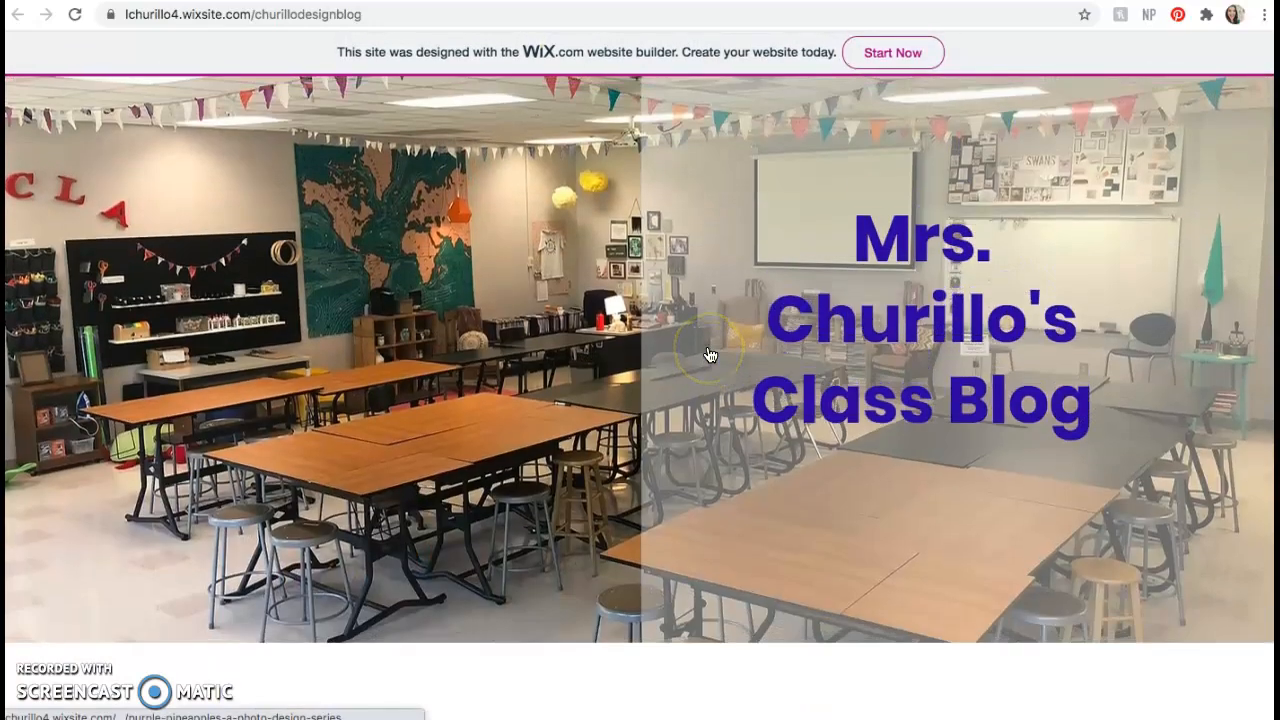
scroll(709, 355, down, 3)
scroll(709, 355, up, 3)
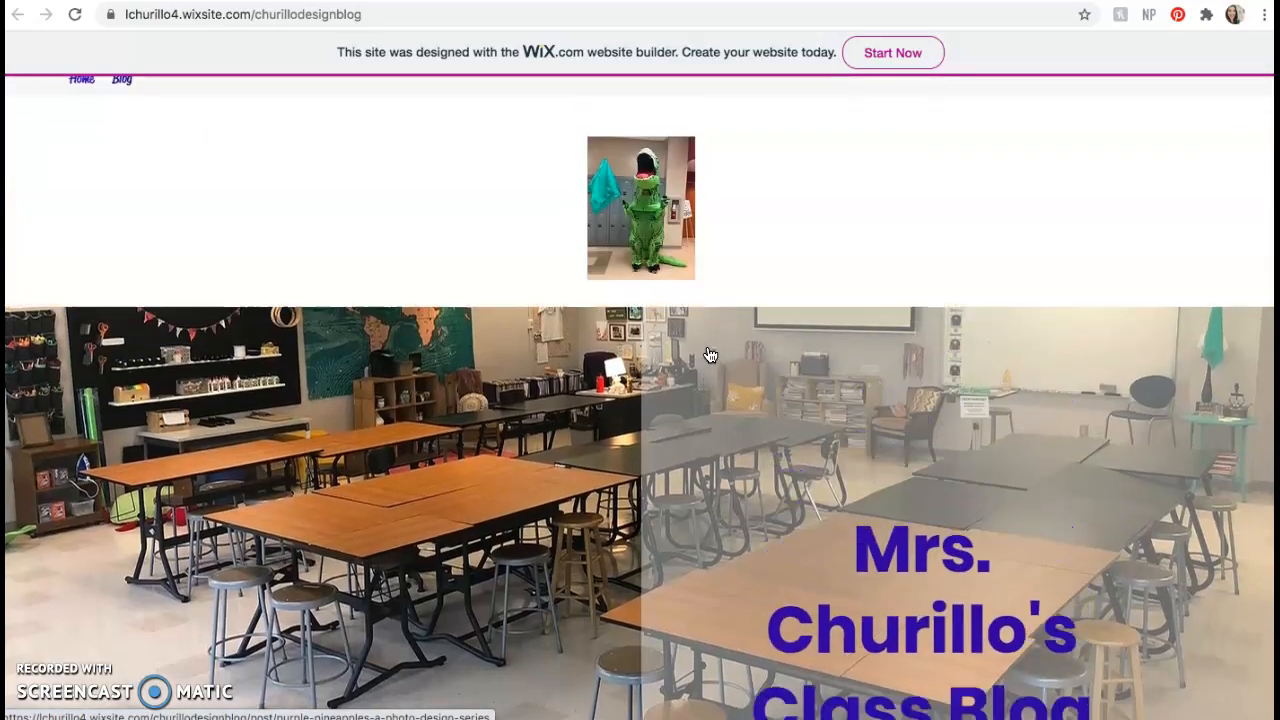
scroll(363, 472, down, 3)
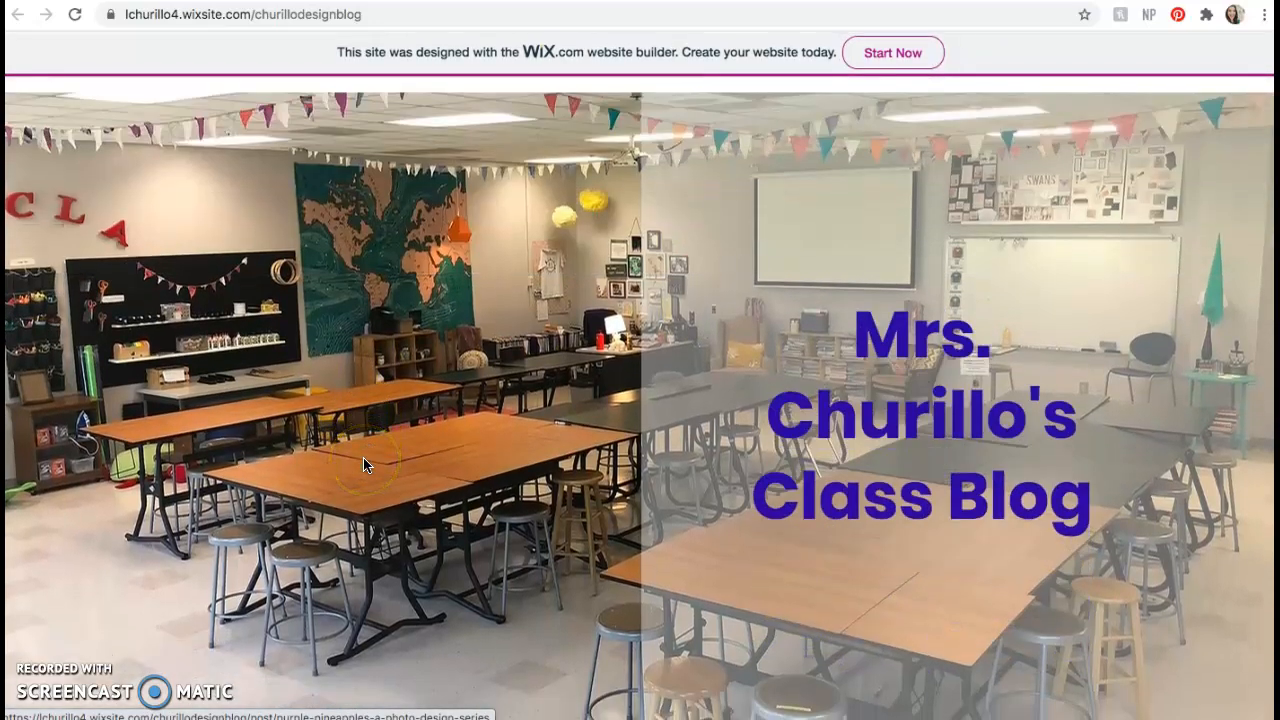